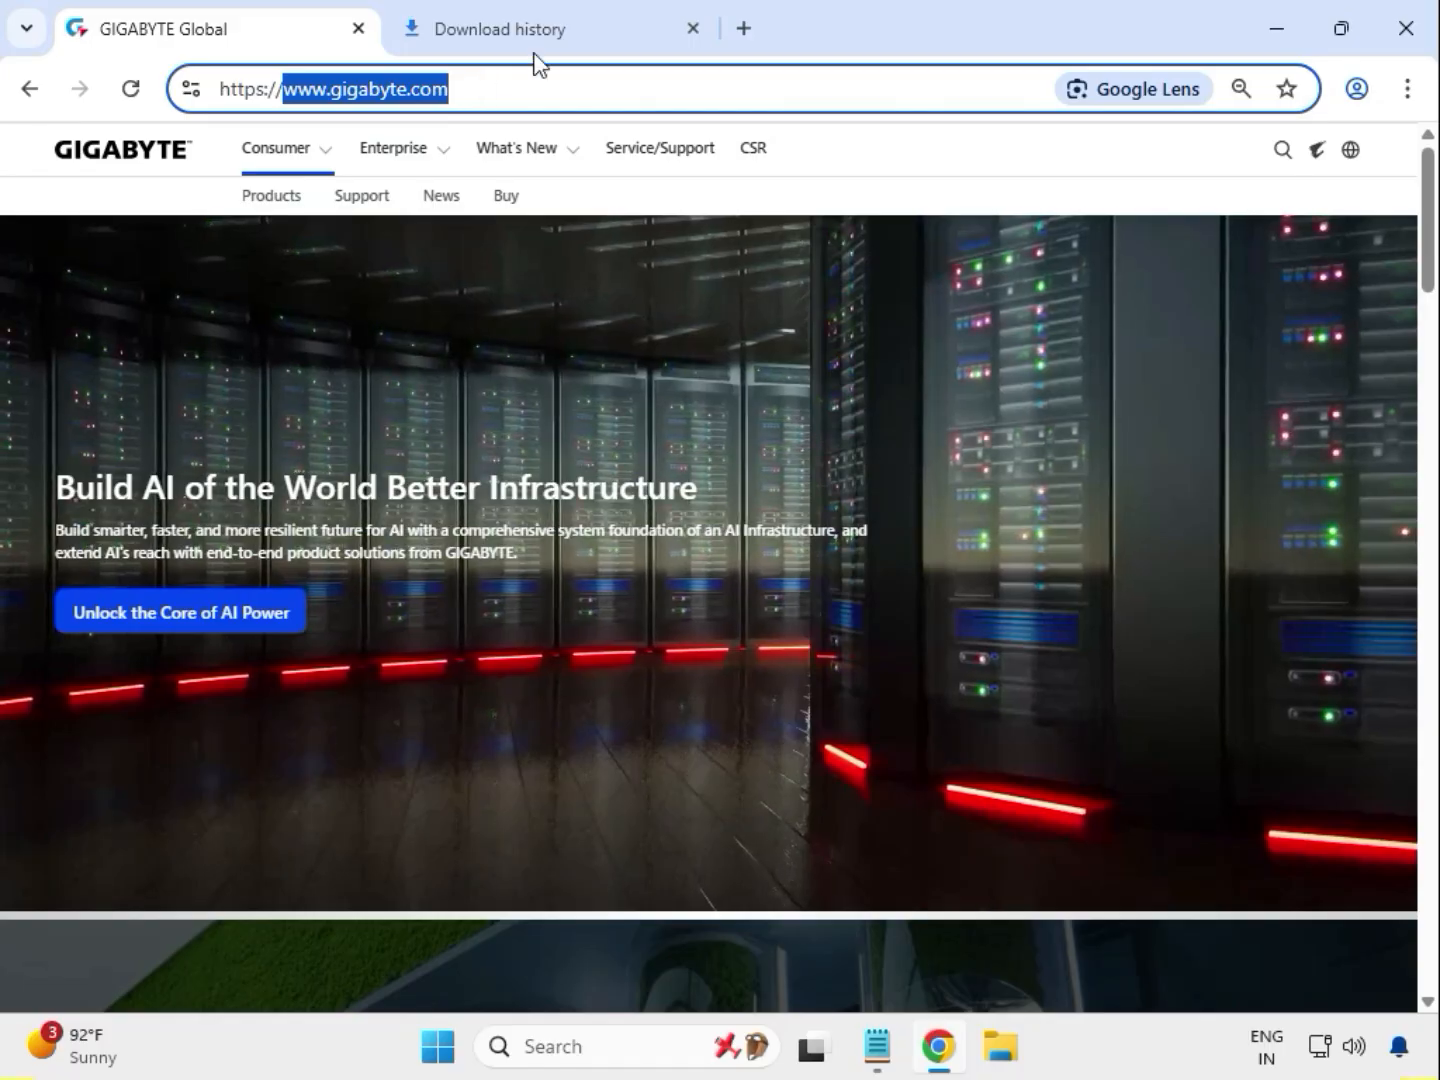
Search the GIGABYTE site for "Z590 AORUS XTREME" and restrict the results to products
{"action": "left_click", "coordinate": [1287, 152]}
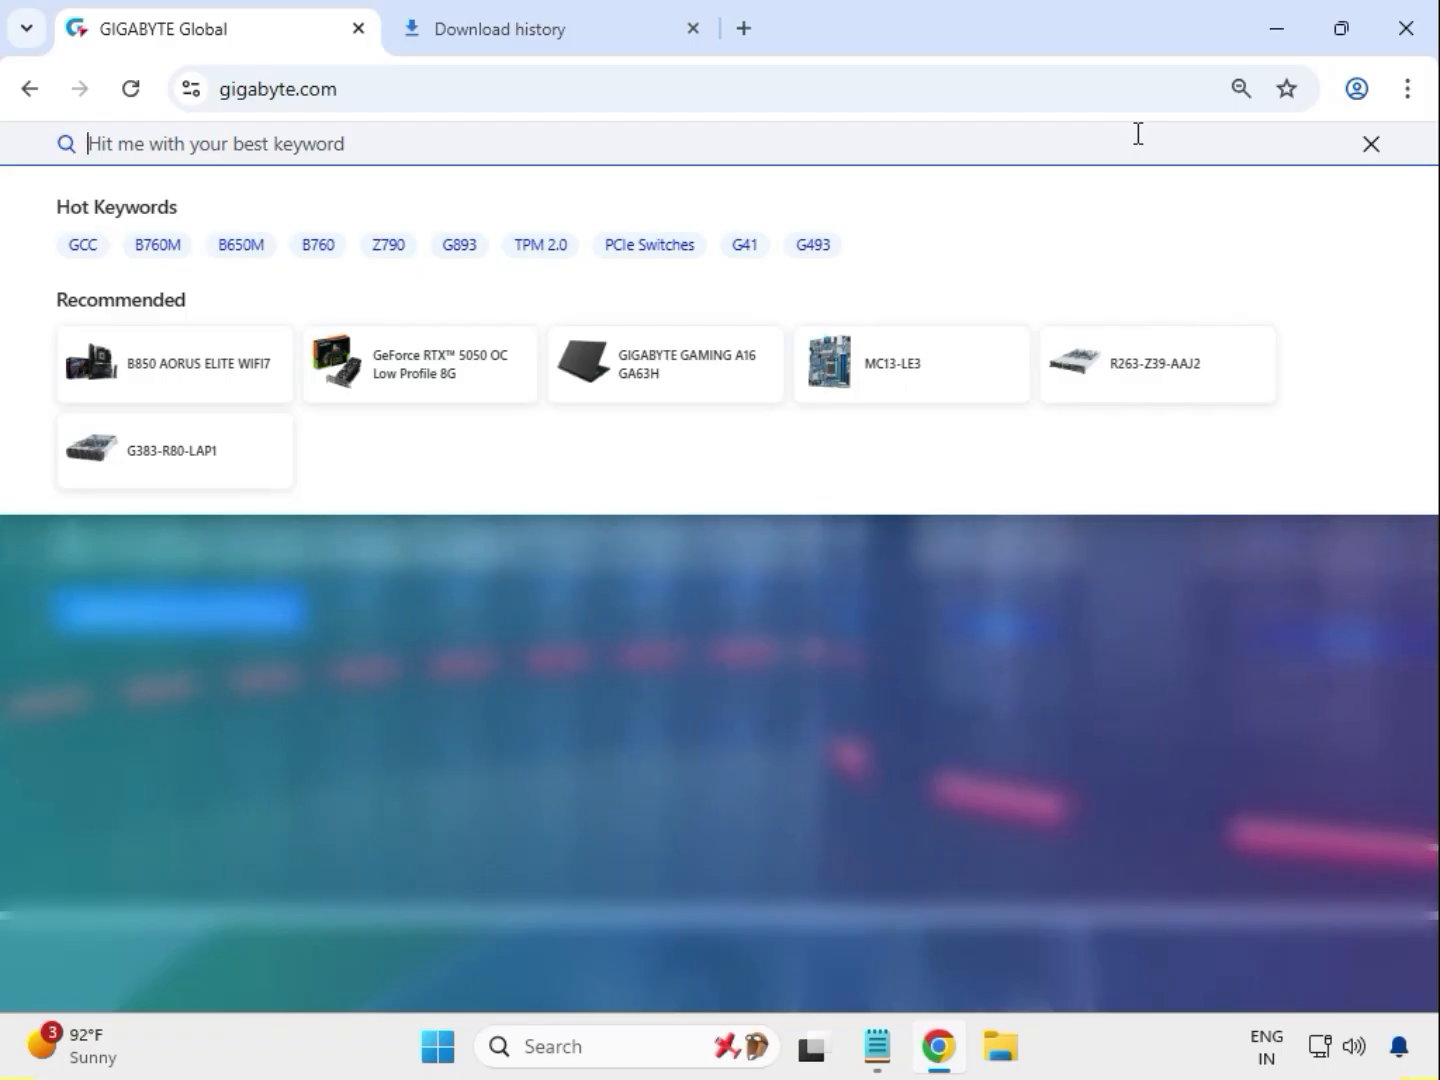
{"action": "type", "text": "Z590 AORUS XTREME"}
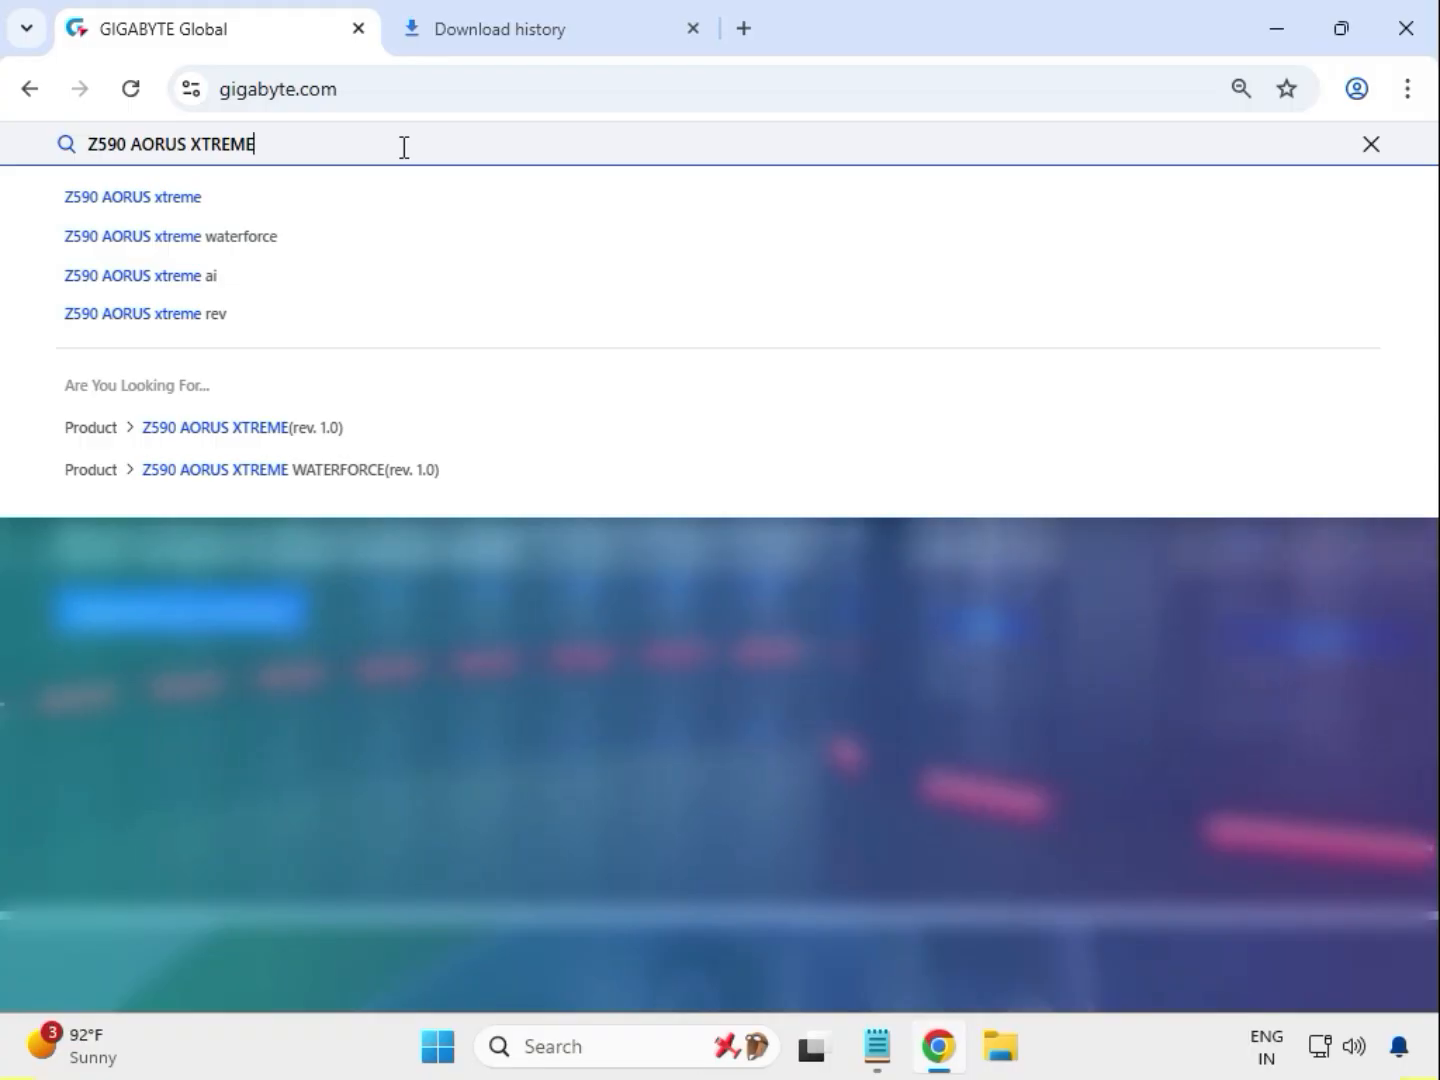
{"action": "key", "text": "Return"}
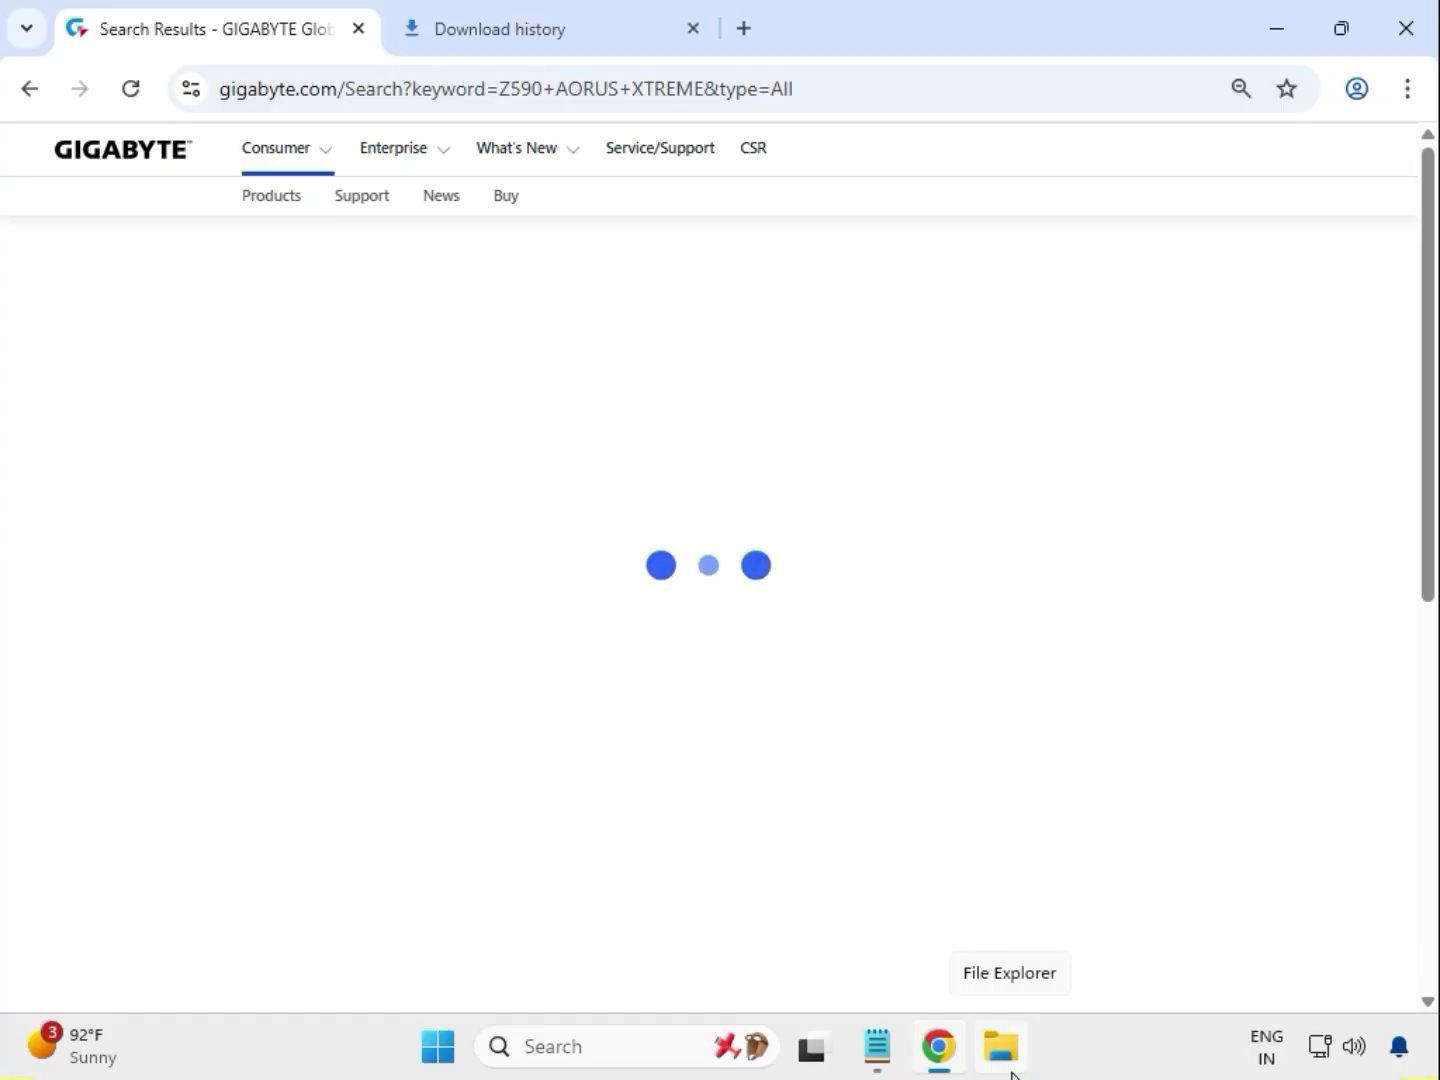
{"action": "left_click", "coordinate": [126, 373]}
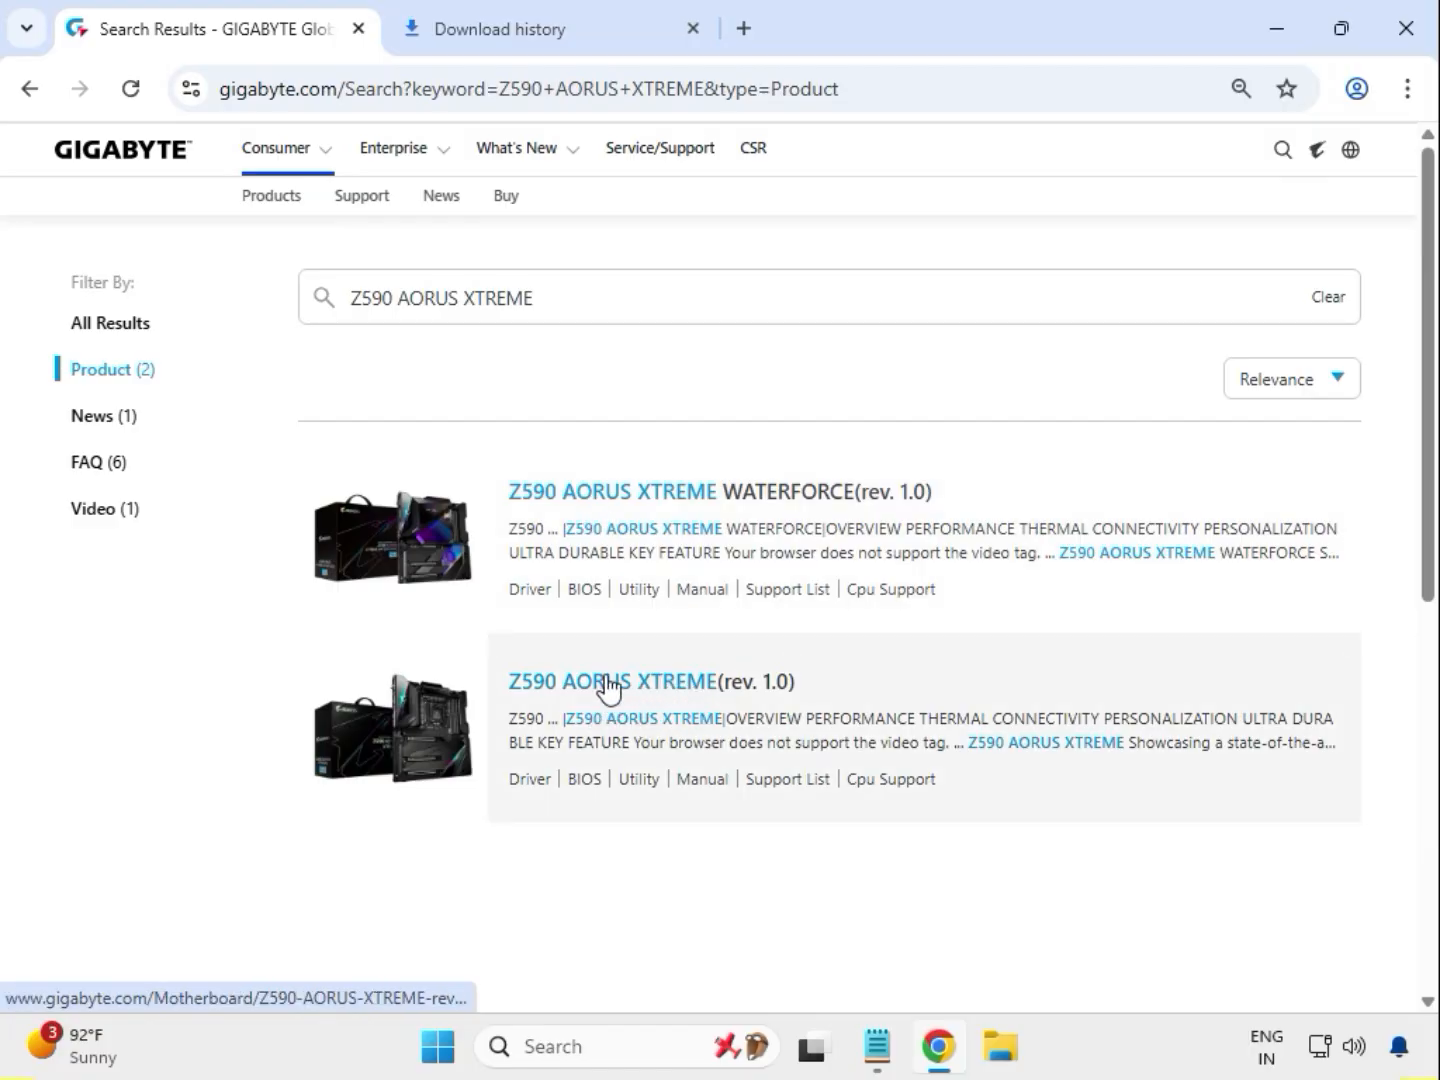
Open the support downloads of the Z590 AORUS XTREME (rev. 1.0) and set the driver OS to Windows 11 64bit
{"action": "left_click", "coordinate": [617, 682]}
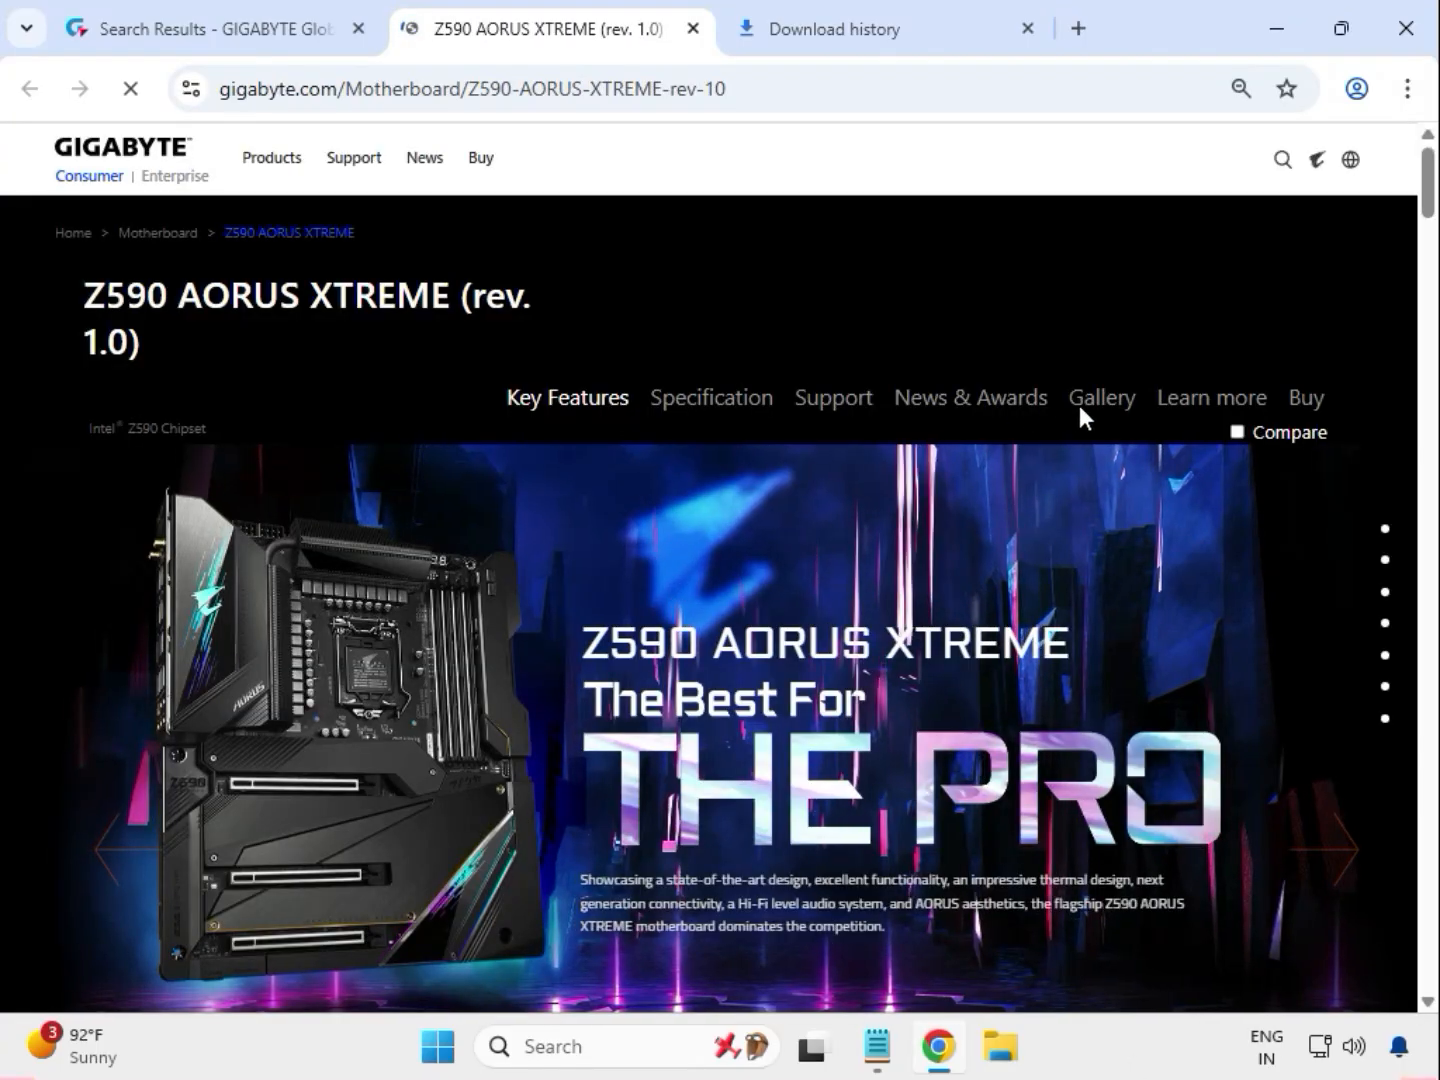
{"action": "left_click", "coordinate": [835, 401]}
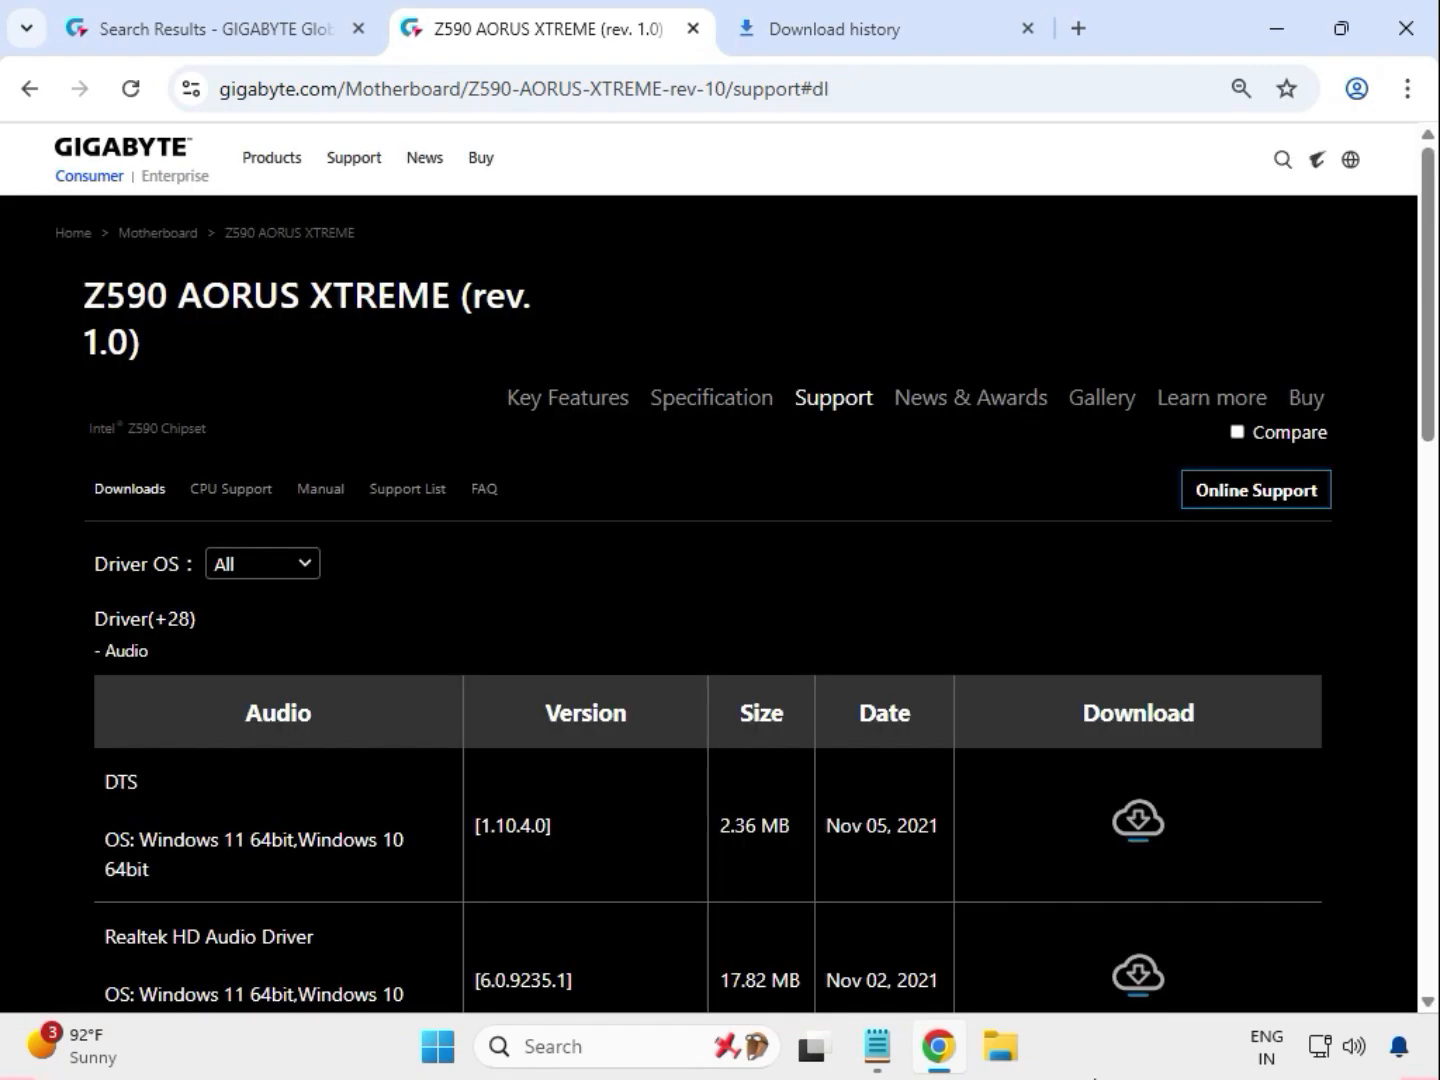
{"action": "left_click", "coordinate": [307, 566]}
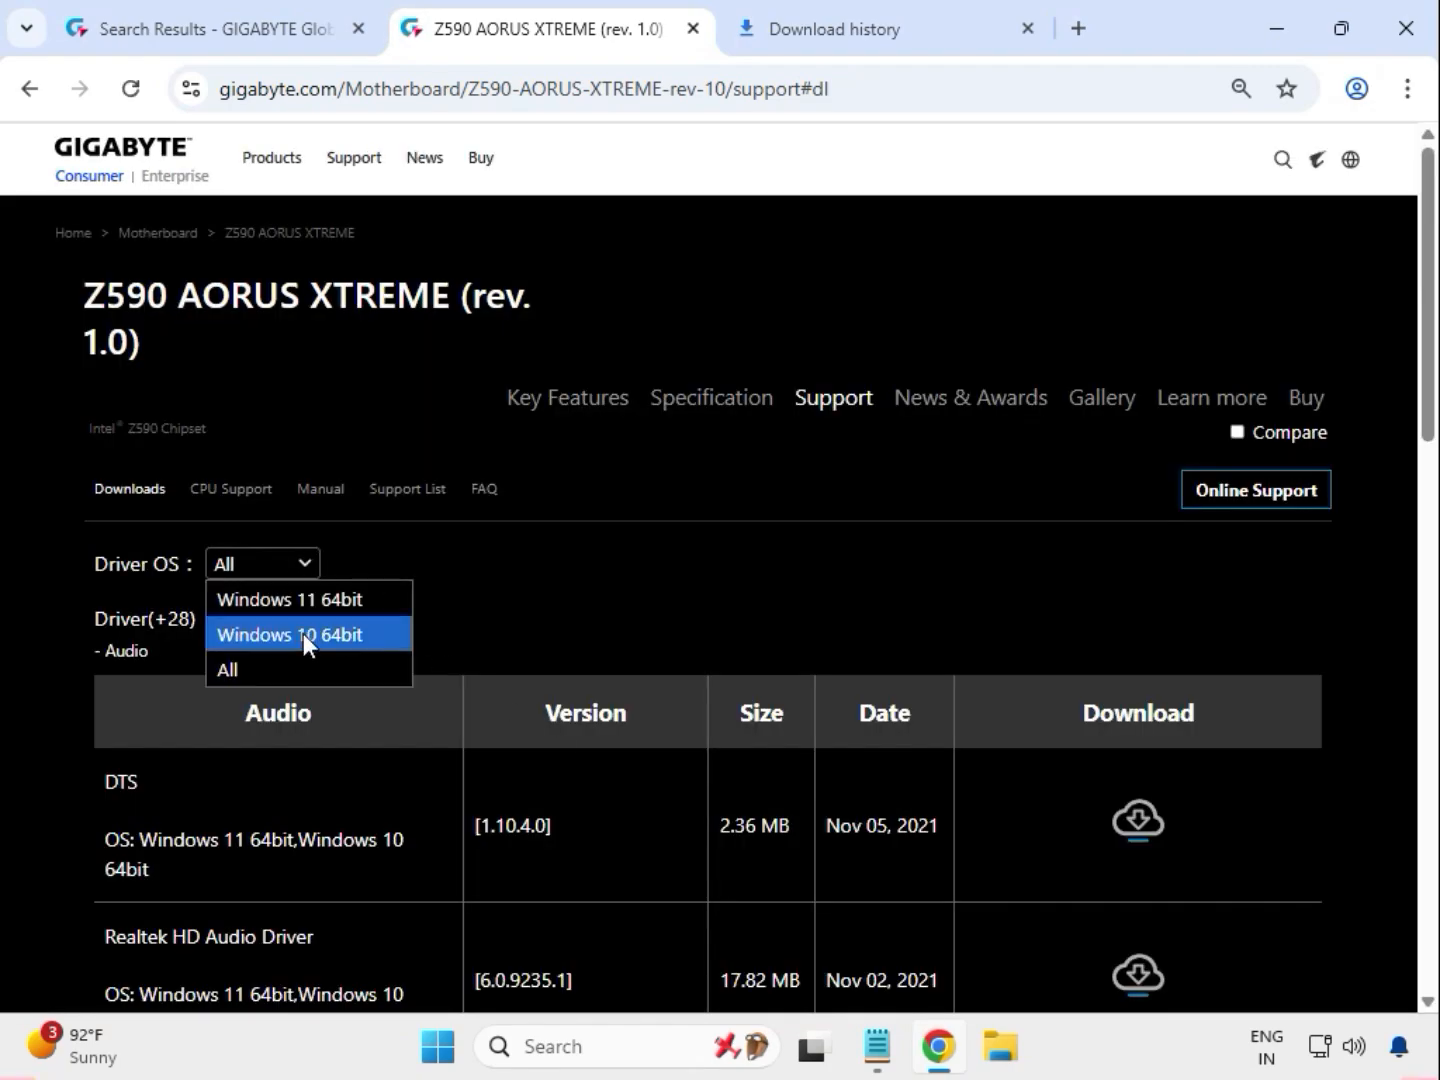
{"action": "left_click", "coordinate": [312, 600]}
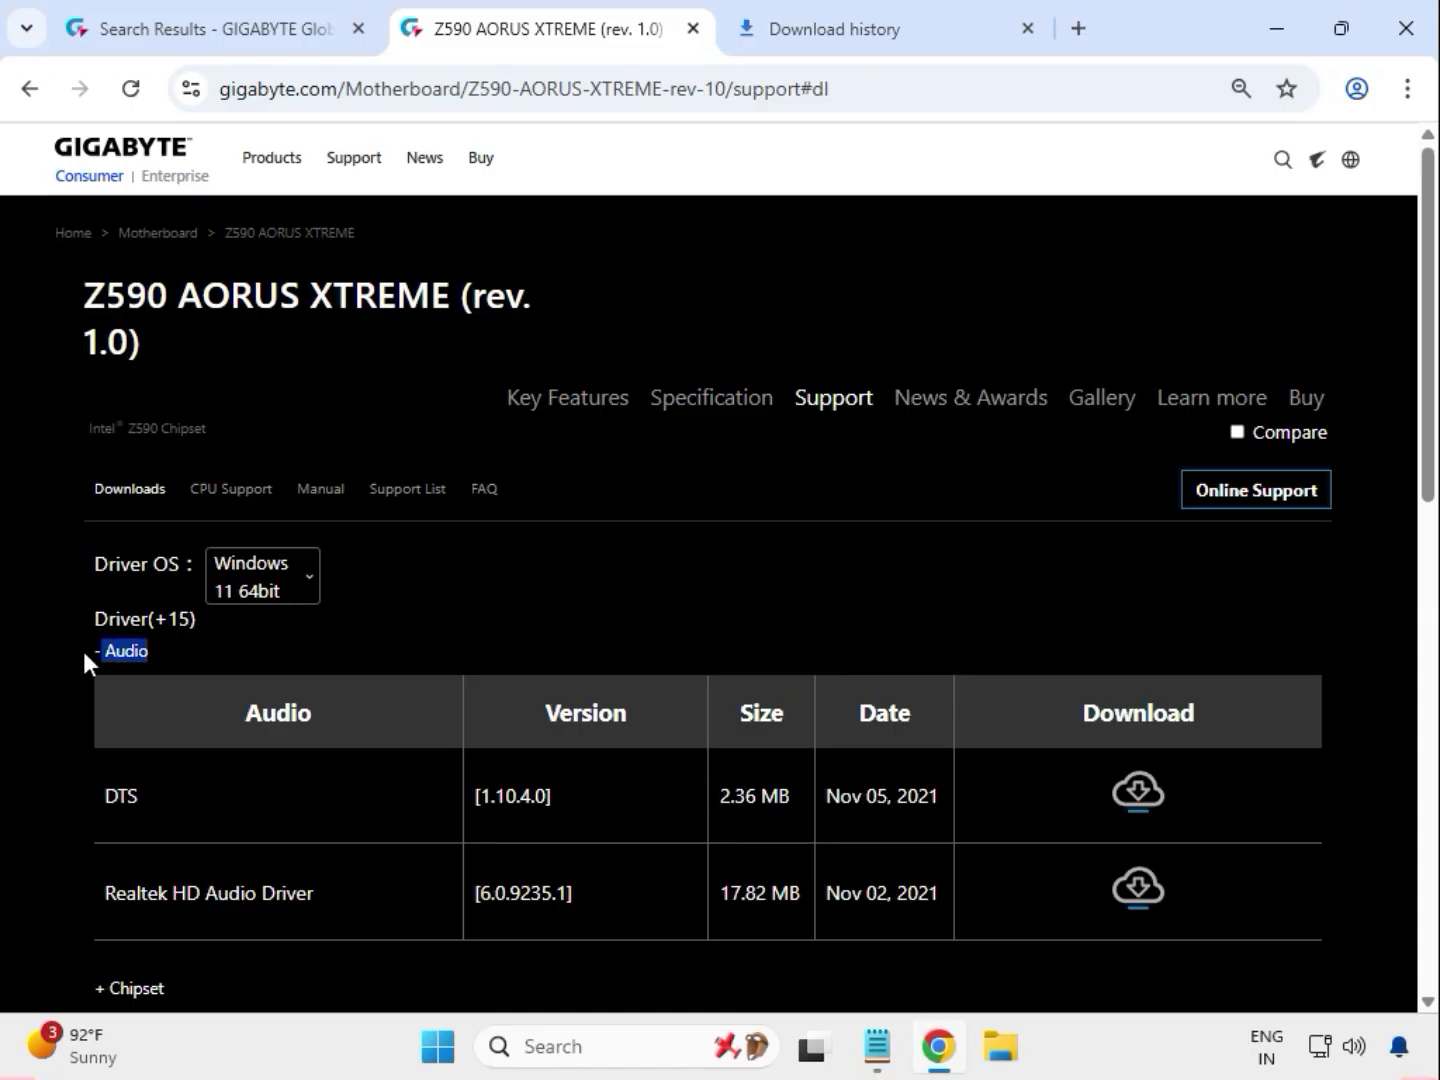
Download the Realtek HD Audio Driver, version 6.0.9235.1, from the Audio drivers
{"action": "left_click_drag", "start_coordinate": [180, 900], "coordinate": [436, 912]}
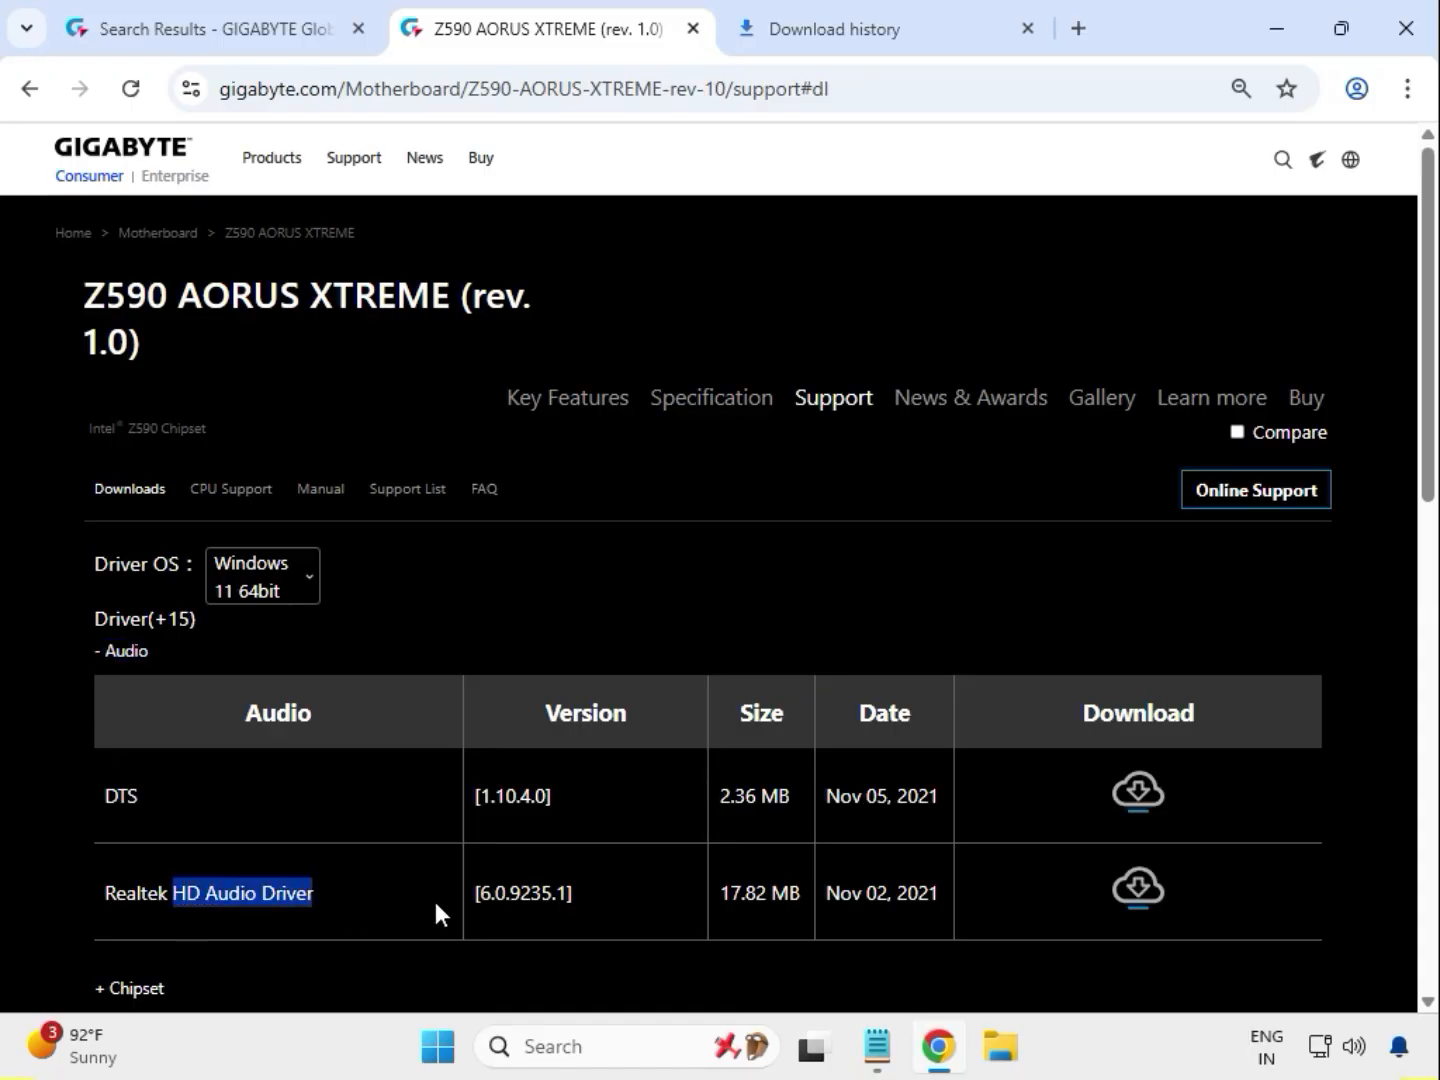
{"action": "left_click", "coordinate": [1133, 895]}
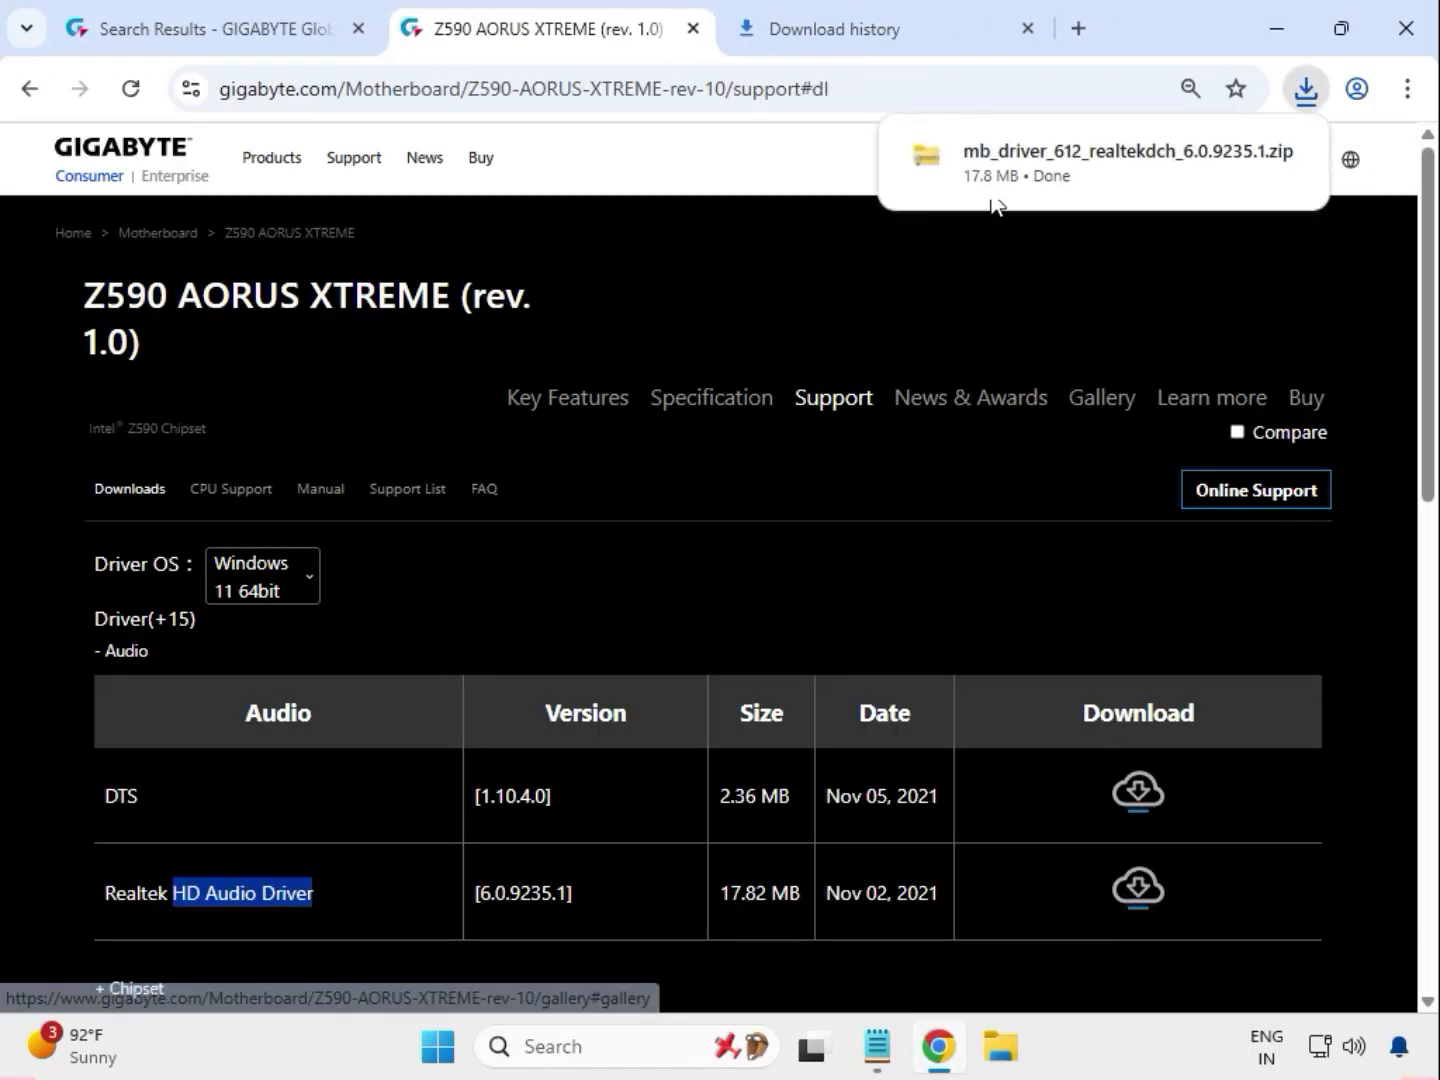
{"action": "left_click", "coordinate": [850, 497]}
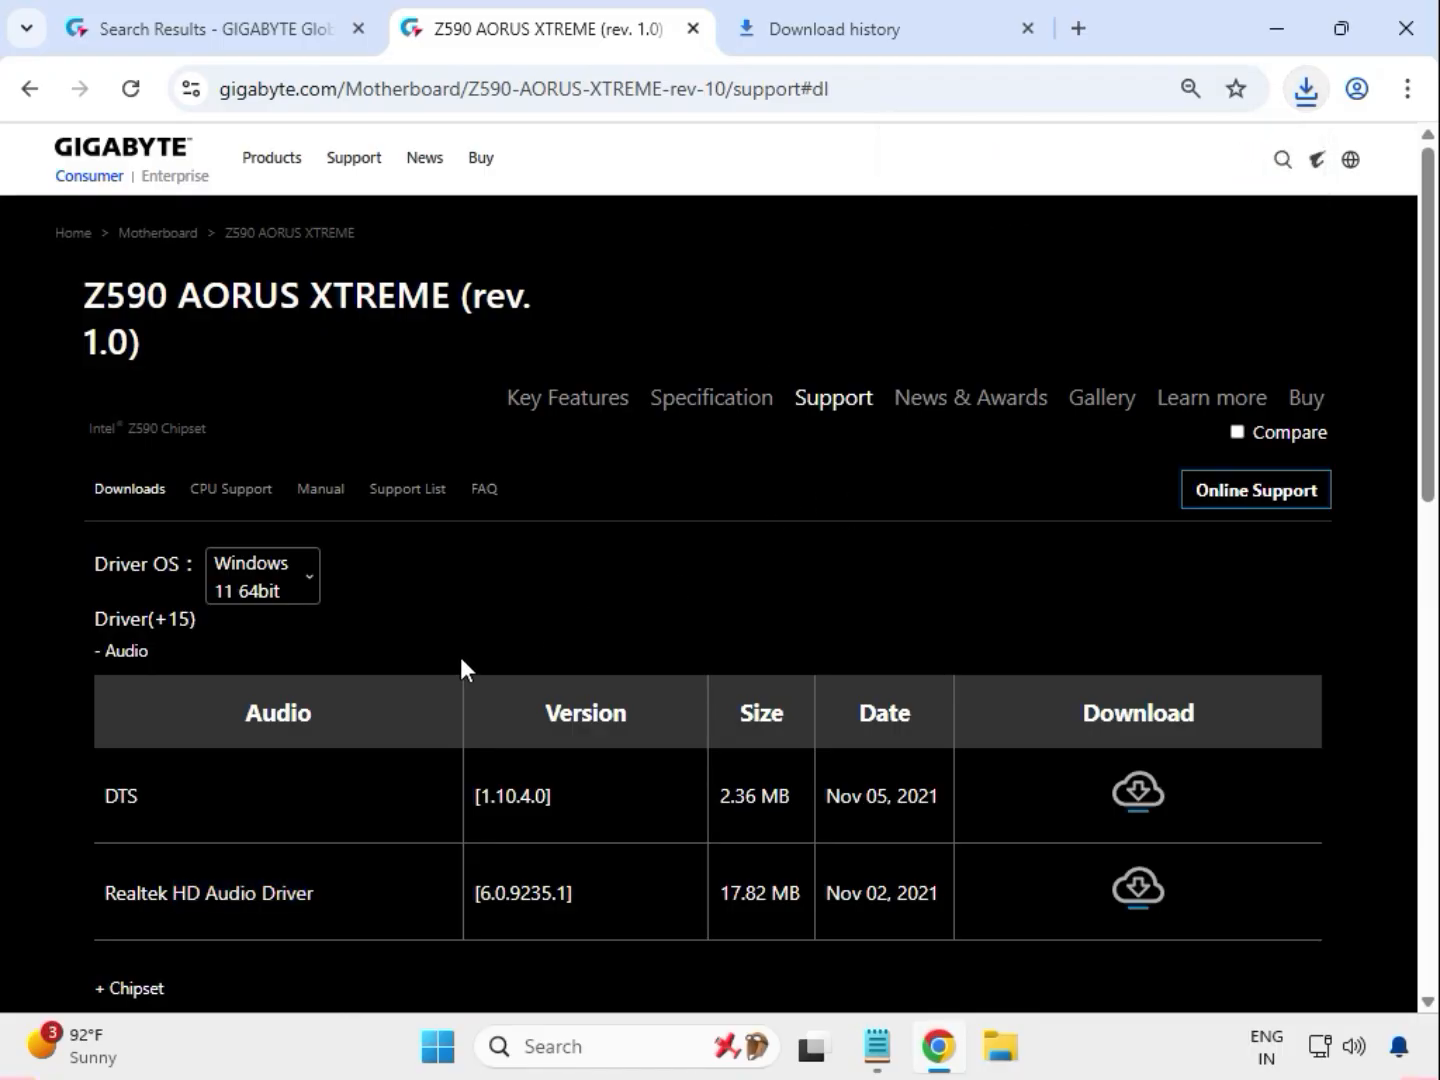
Expand the Chipset drivers and download Intel INF installation 10.1.18836.8283 and the Intel Serial I/O driver 30.100.2129.8
{"action": "scroll", "coordinate": [460, 670], "scroll_direction": "down", "scroll_amount": 1}
{"action": "double_click", "coordinate": [125, 850]}
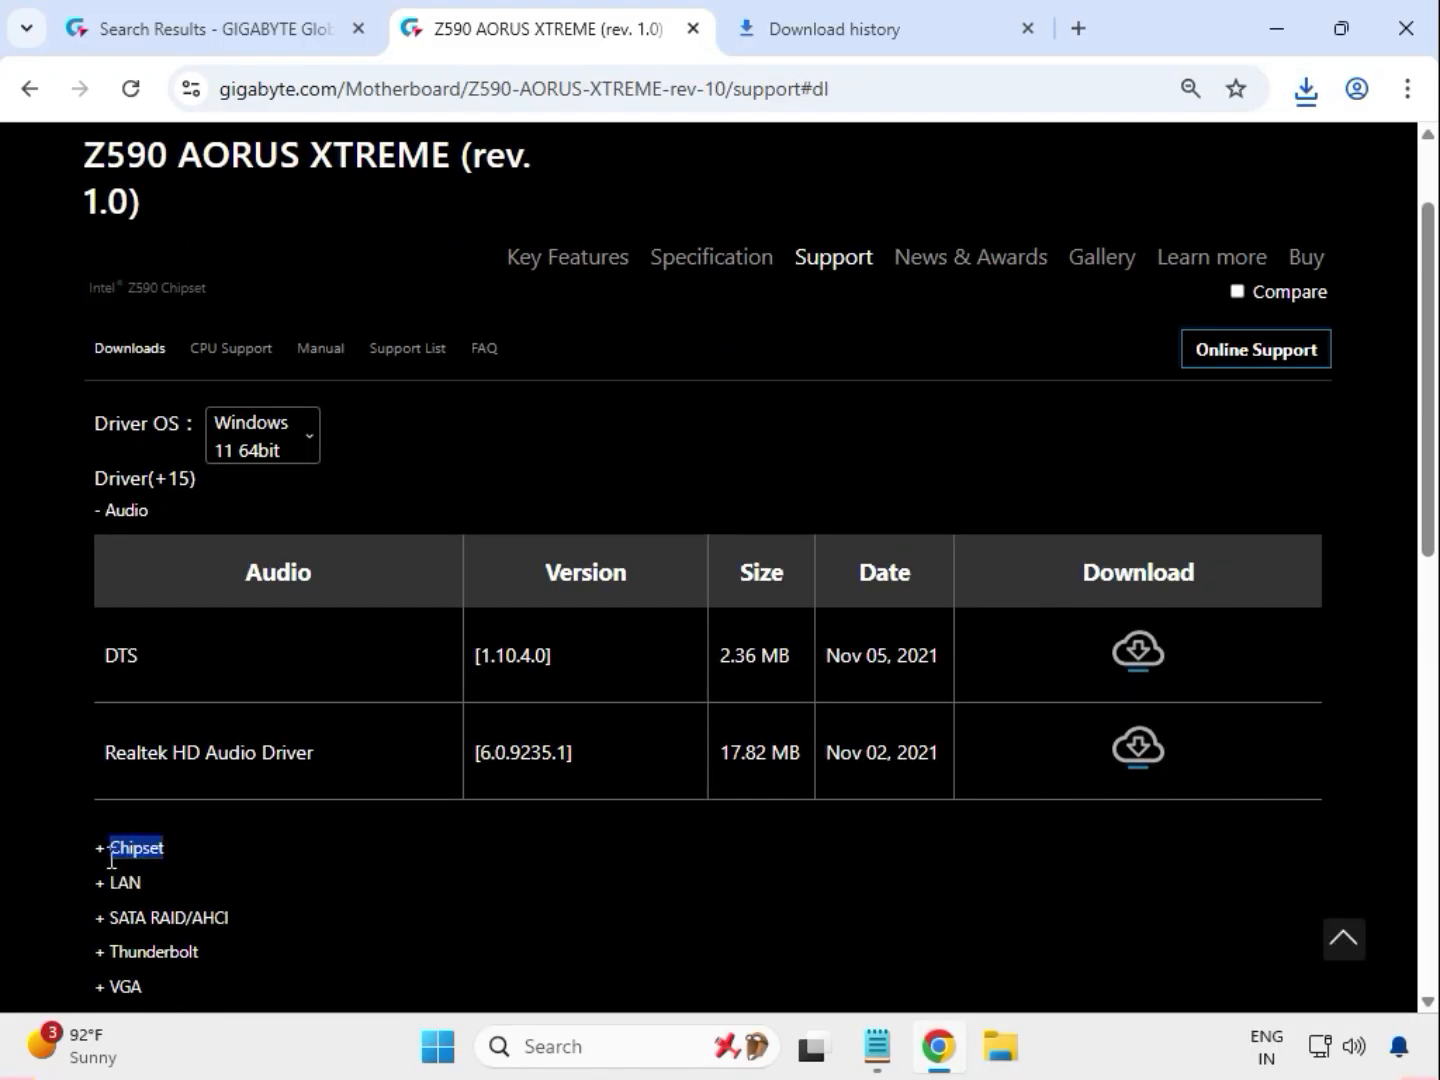
{"action": "left_click_drag", "start_coordinate": [139, 699], "coordinate": [256, 728]}
{"action": "left_click_drag", "start_coordinate": [148, 788], "coordinate": [262, 766]}
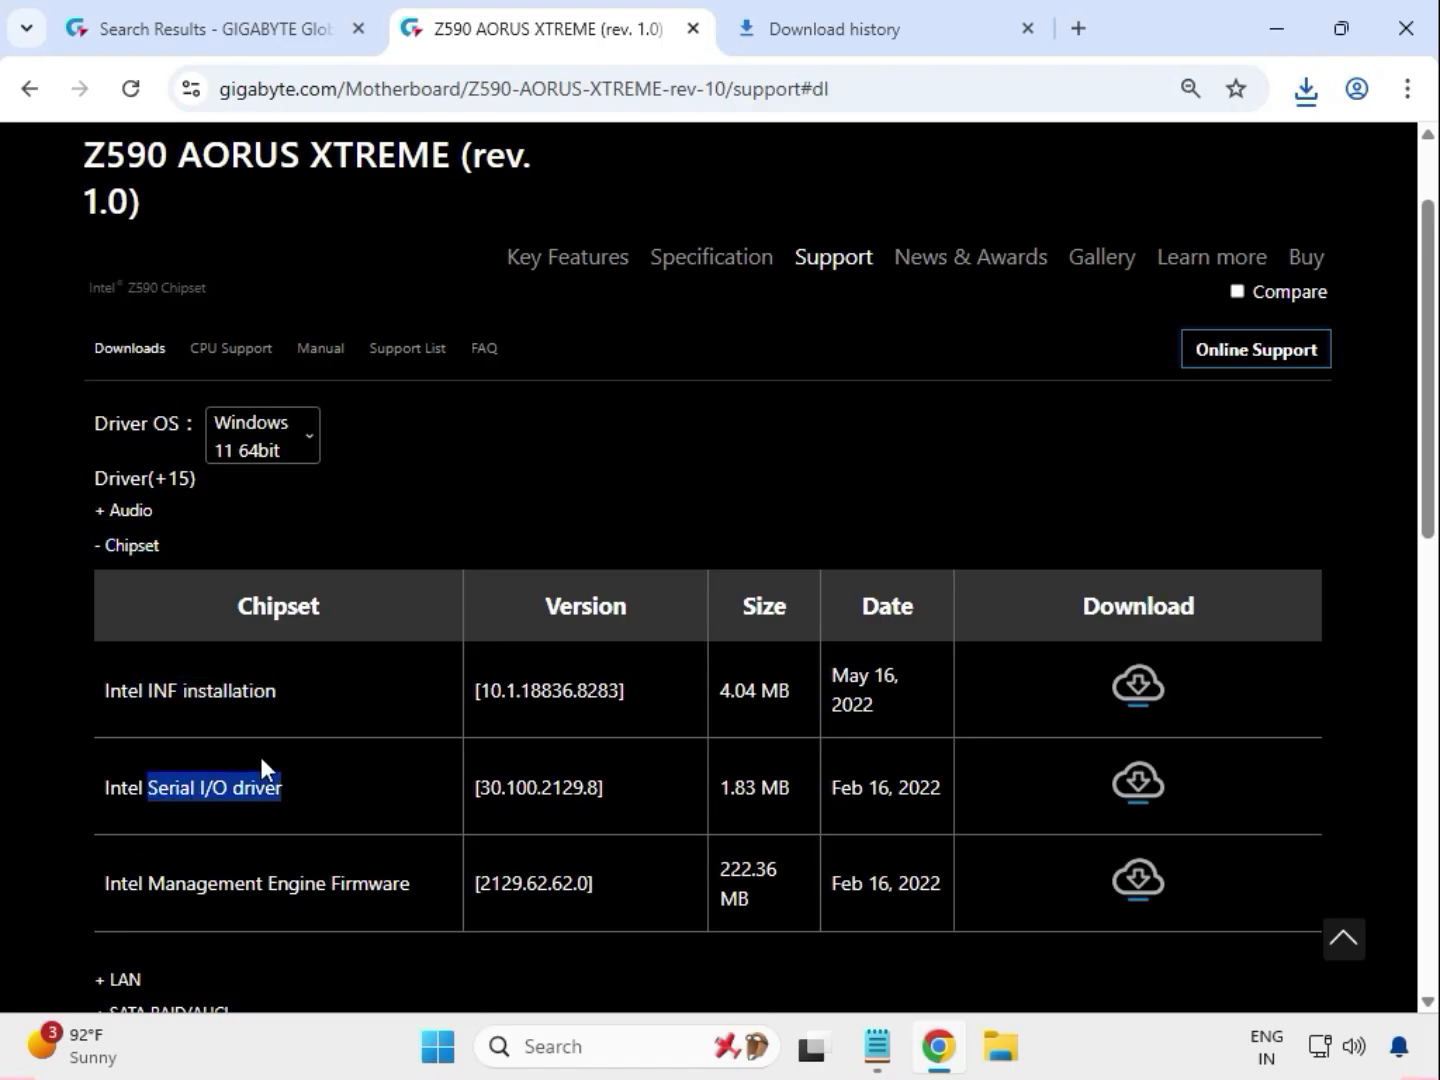
{"action": "left_click_drag", "start_coordinate": [155, 703], "coordinate": [295, 700]}
{"action": "left_click_drag", "start_coordinate": [175, 788], "coordinate": [729, 757]}
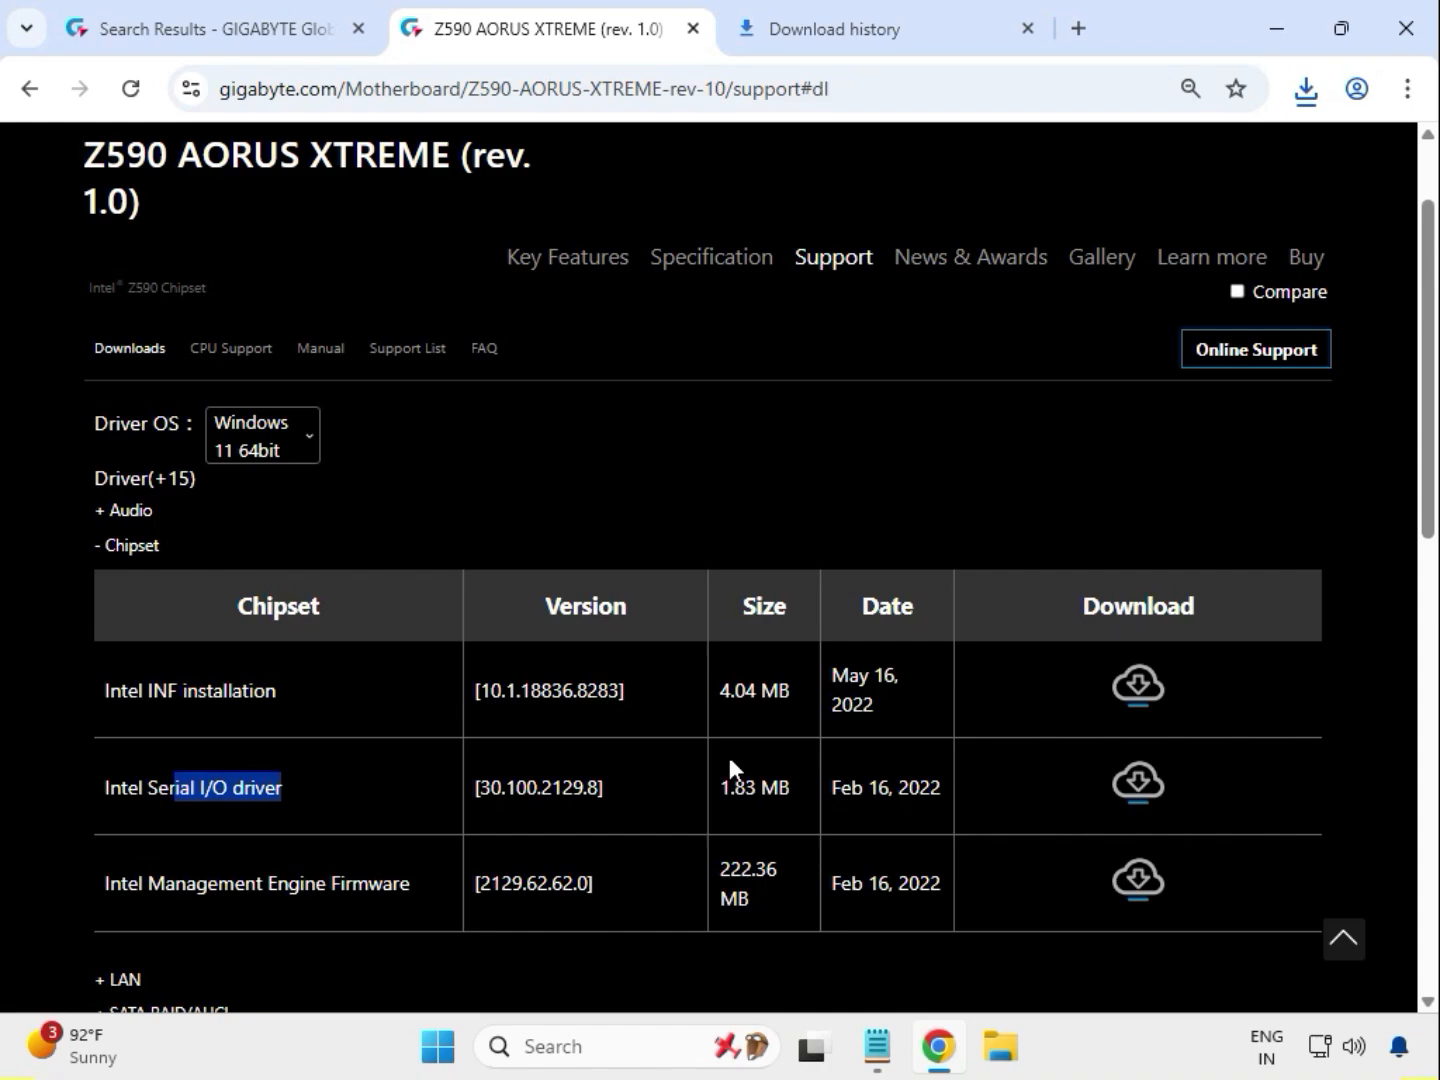
{"action": "left_click", "coordinate": [1151, 691]}
{"action": "left_click", "coordinate": [1129, 779]}
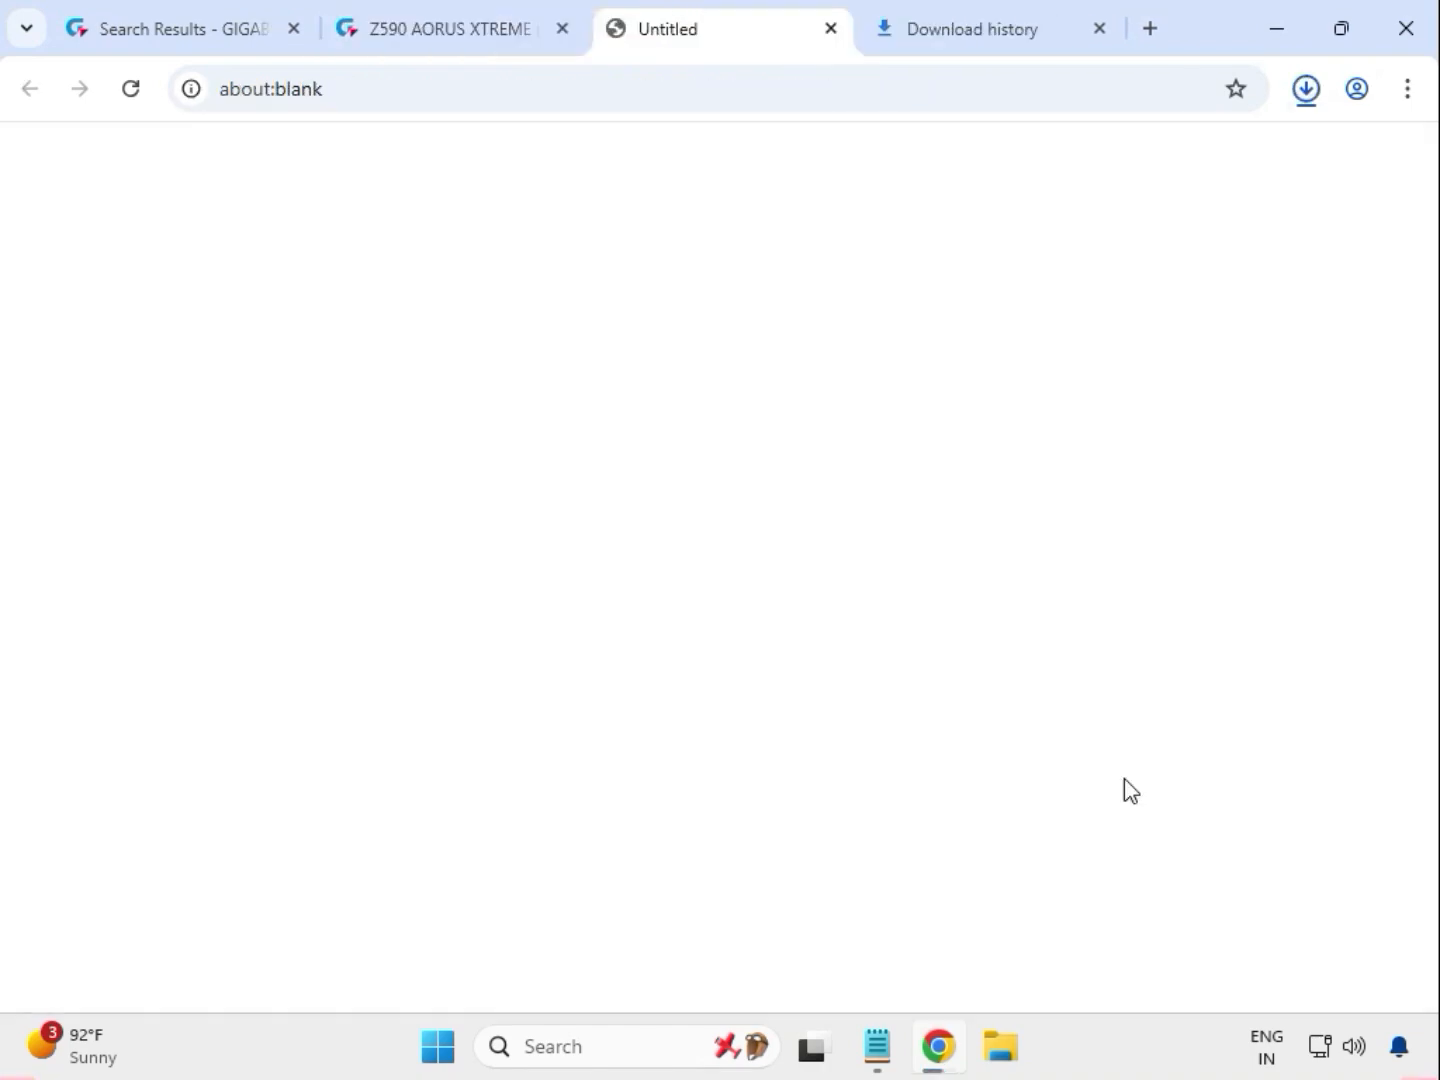
Expand the LAN drivers and download the Intel i225 LAN driver, version 2.1.1.7
{"action": "scroll", "coordinate": [599, 769], "scroll_direction": "down", "scroll_amount": 1}
{"action": "scroll", "coordinate": [300, 795], "scroll_direction": "down", "scroll_amount": 2}
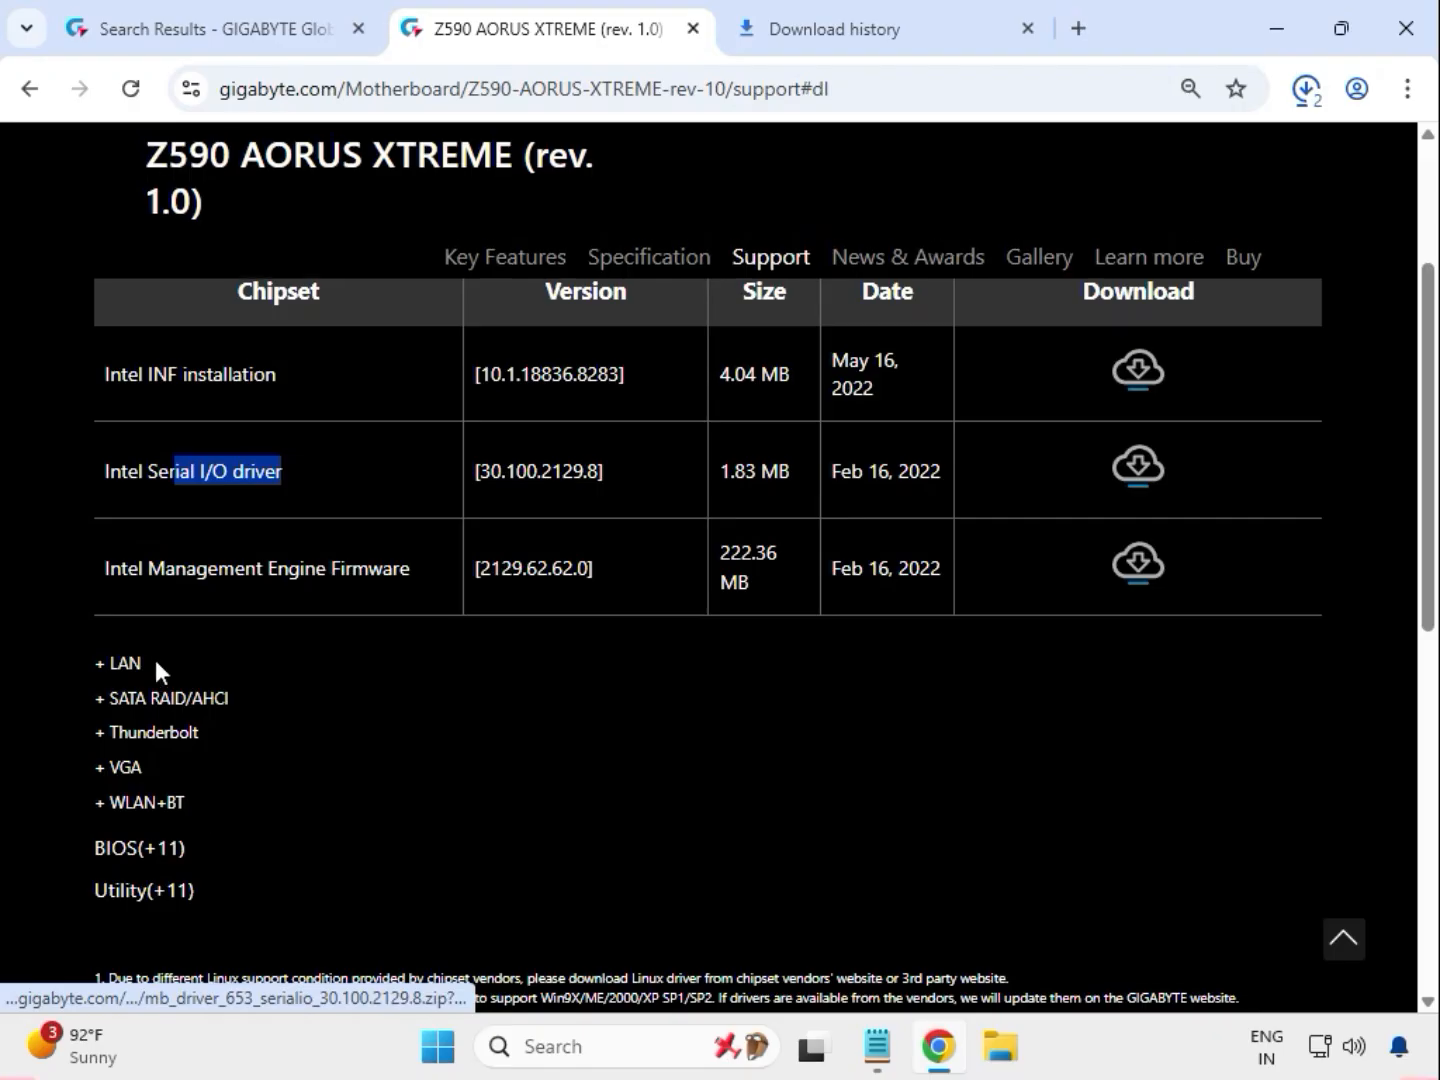
{"action": "left_click_drag", "start_coordinate": [156, 661], "coordinate": [104, 669]}
{"action": "scroll", "coordinate": [140, 701], "scroll_direction": "up", "scroll_amount": 3}
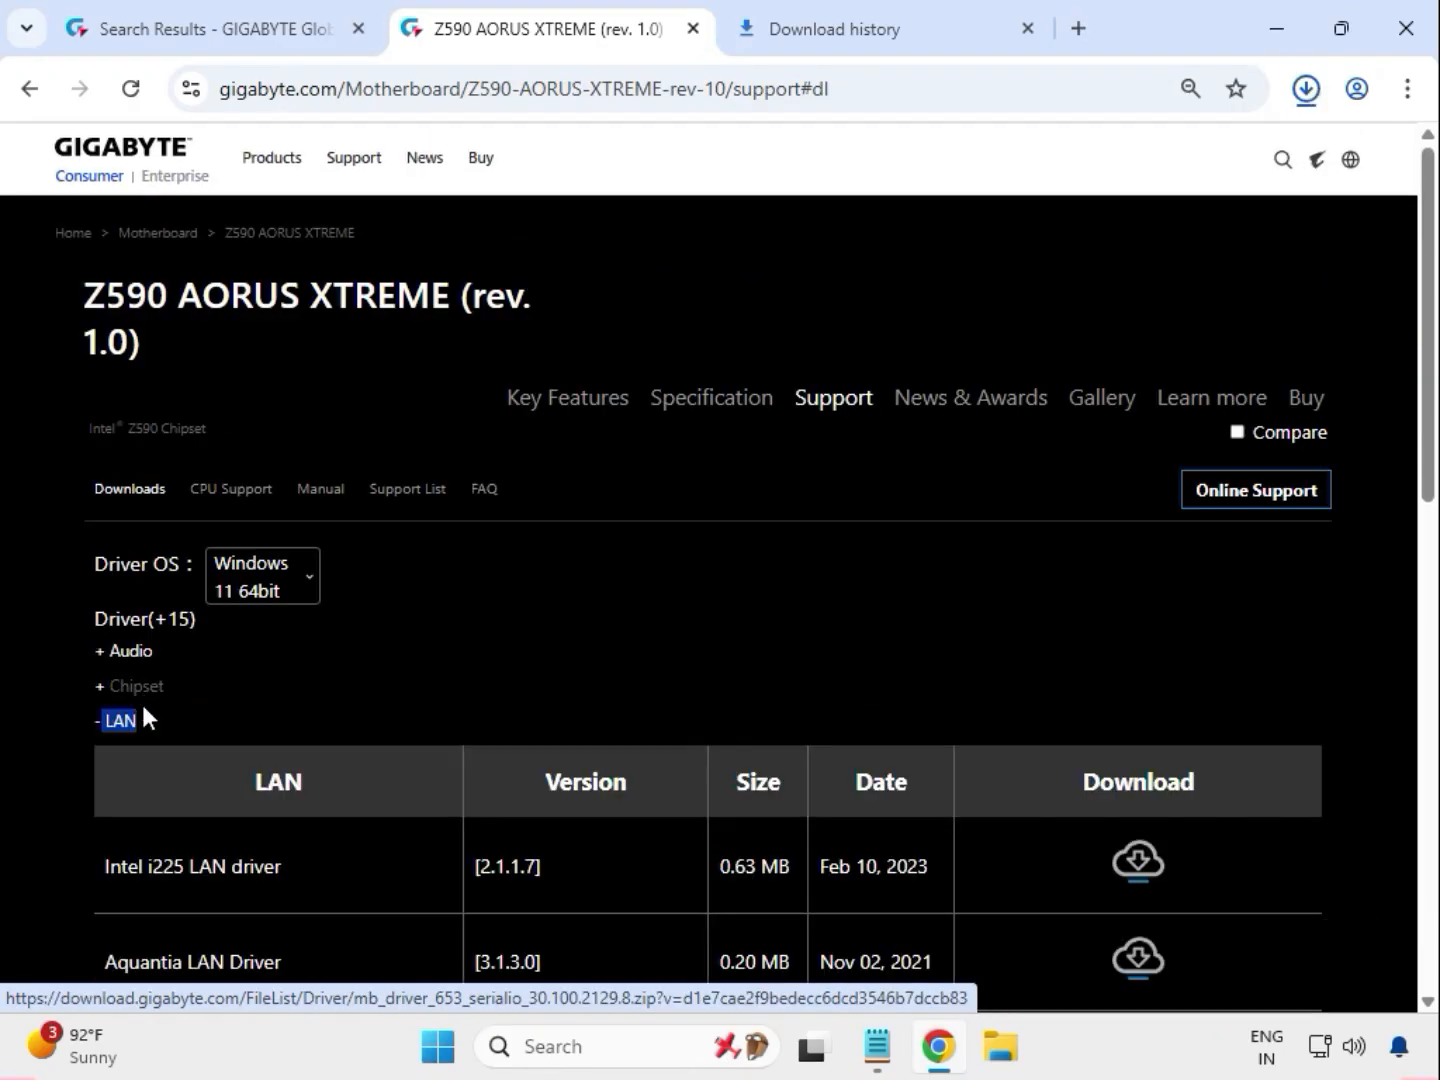
{"action": "left_click_drag", "start_coordinate": [139, 867], "coordinate": [1140, 869]}
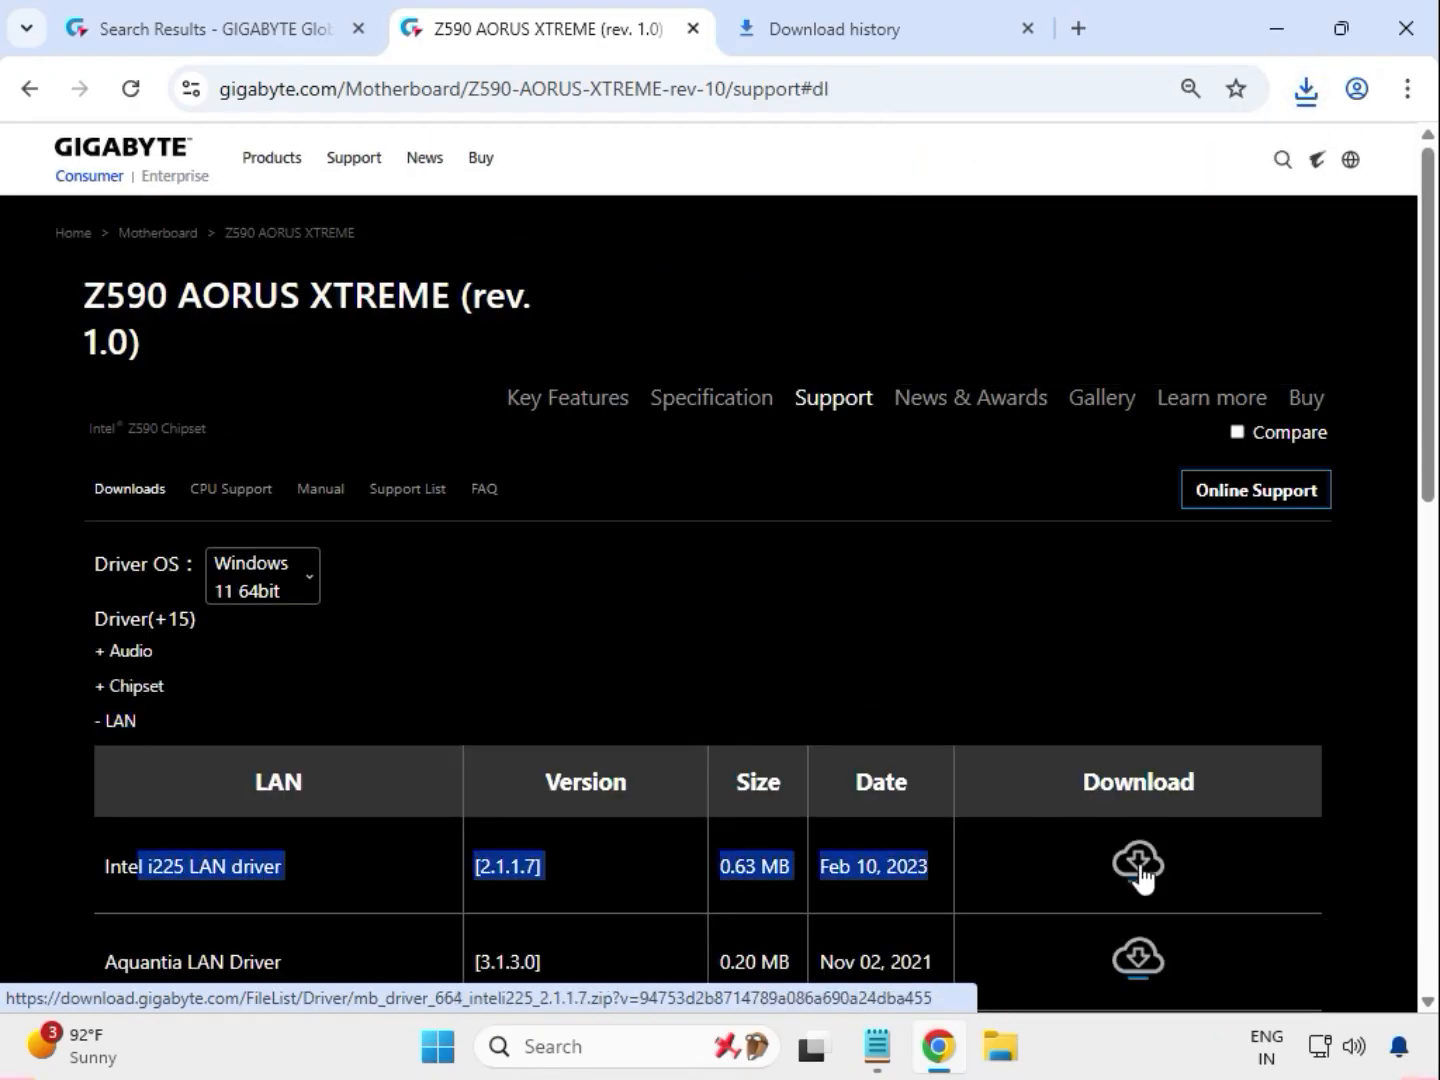
{"action": "left_click", "coordinate": [1132, 849]}
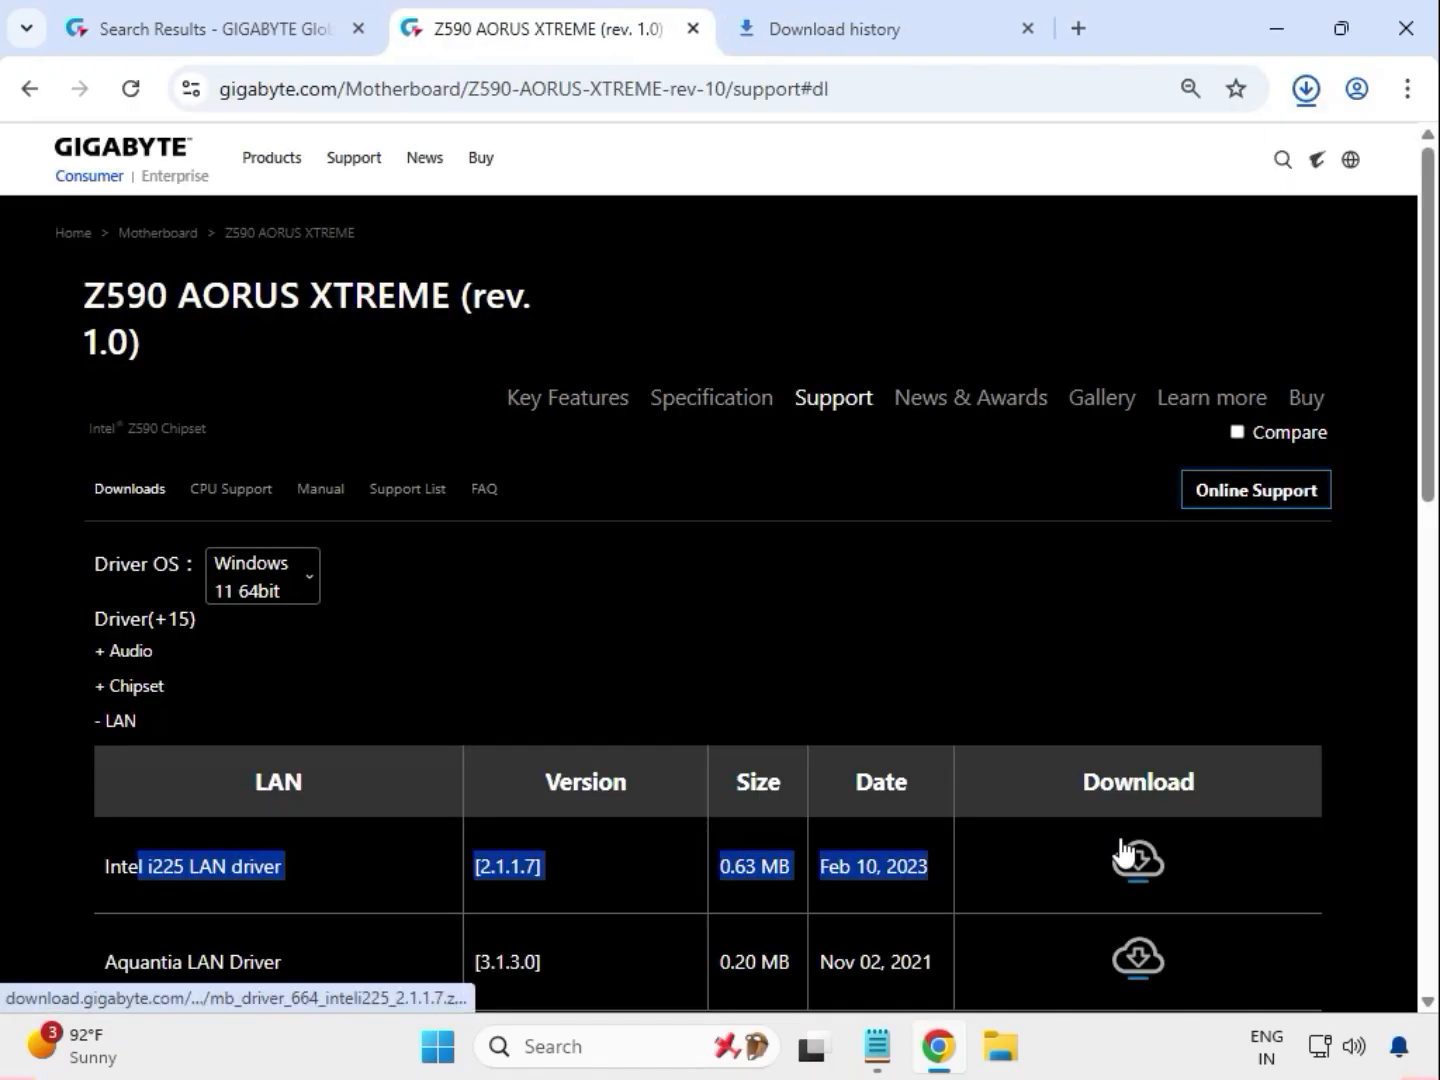
Expand the VGA drivers and download the Intel Graphic Driver, version 27.20.100.9805
{"action": "scroll", "coordinate": [1121, 851], "scroll_direction": "down", "scroll_amount": 5}
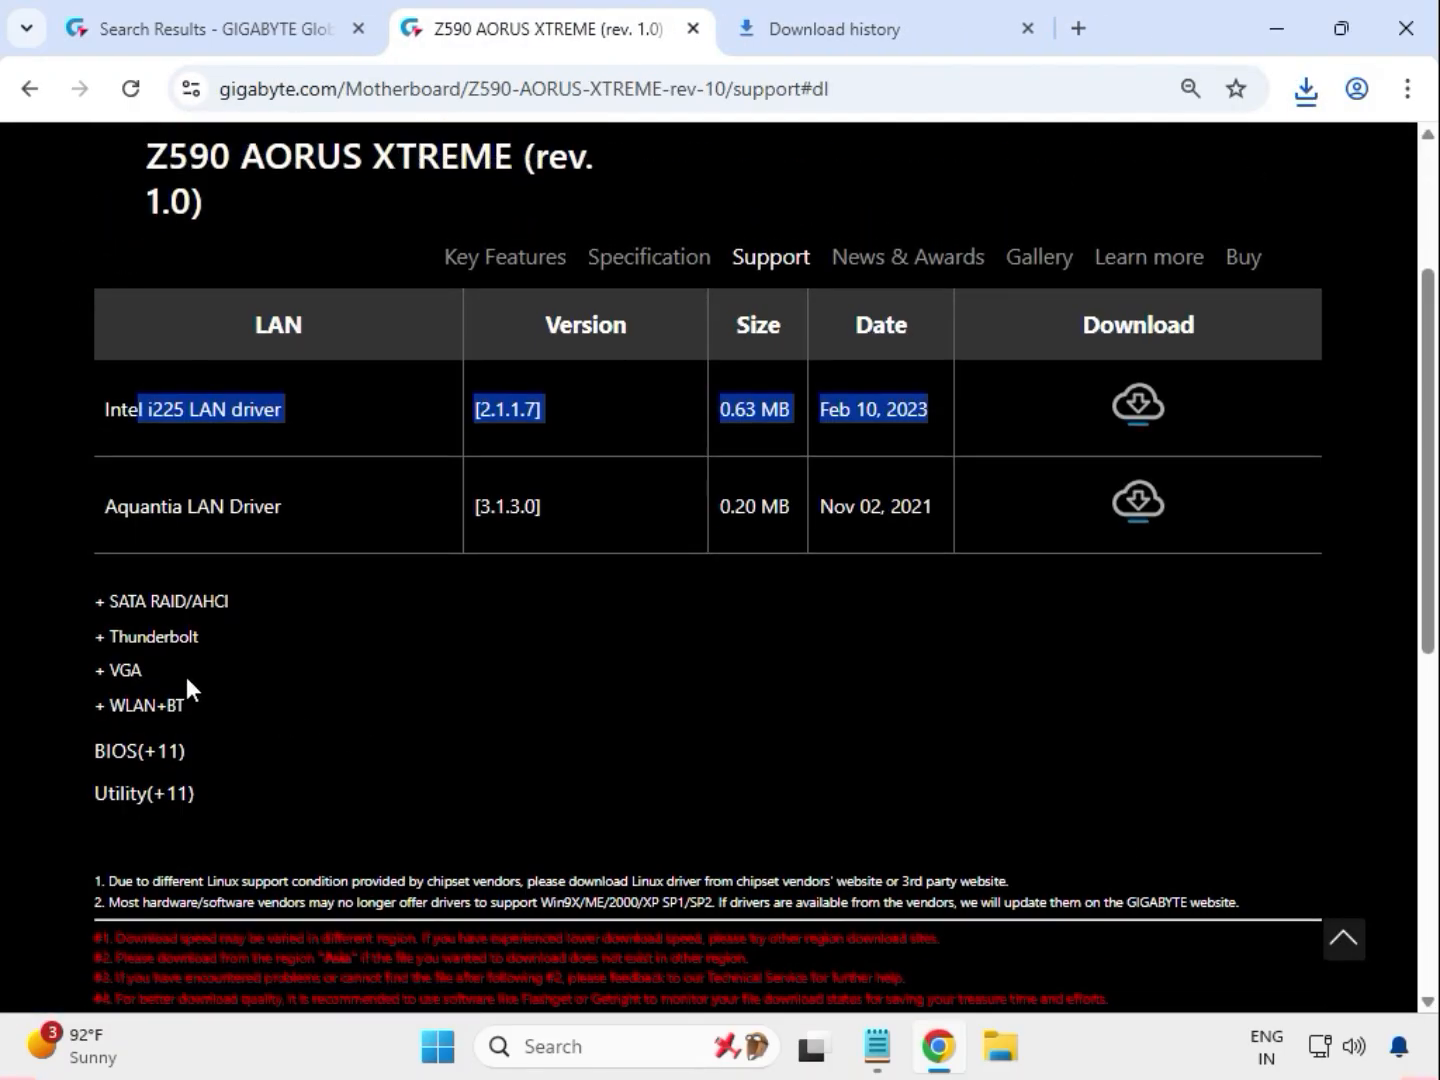
{"action": "double_click", "coordinate": [145, 676]}
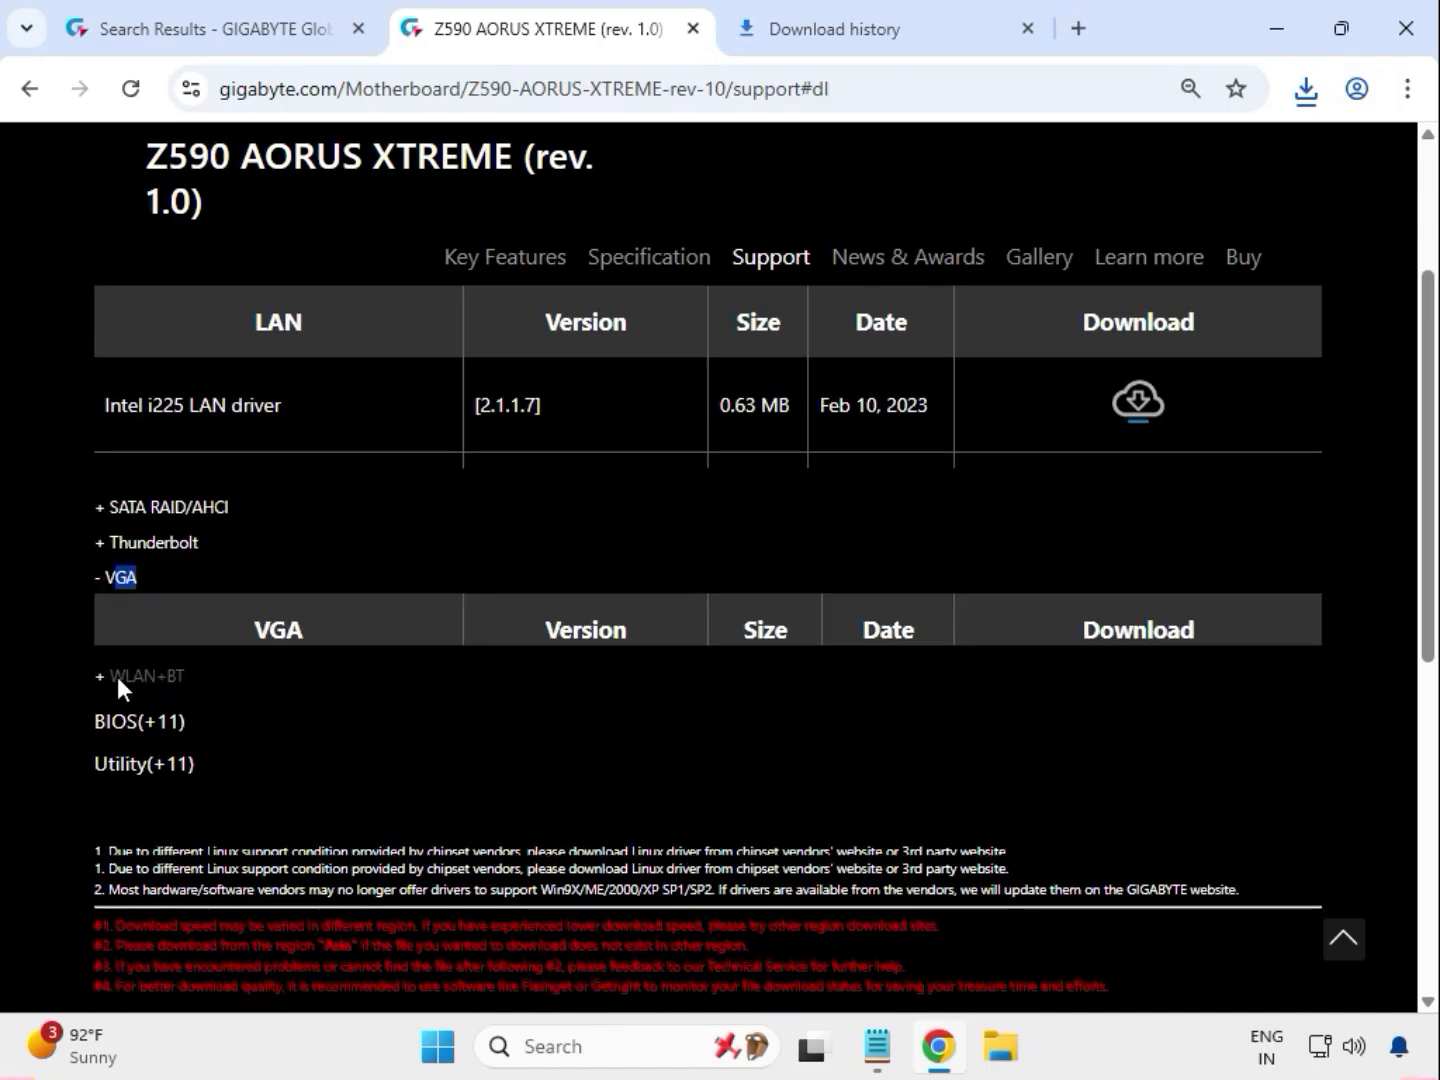
{"action": "left_click_drag", "start_coordinate": [147, 661], "coordinate": [989, 665]}
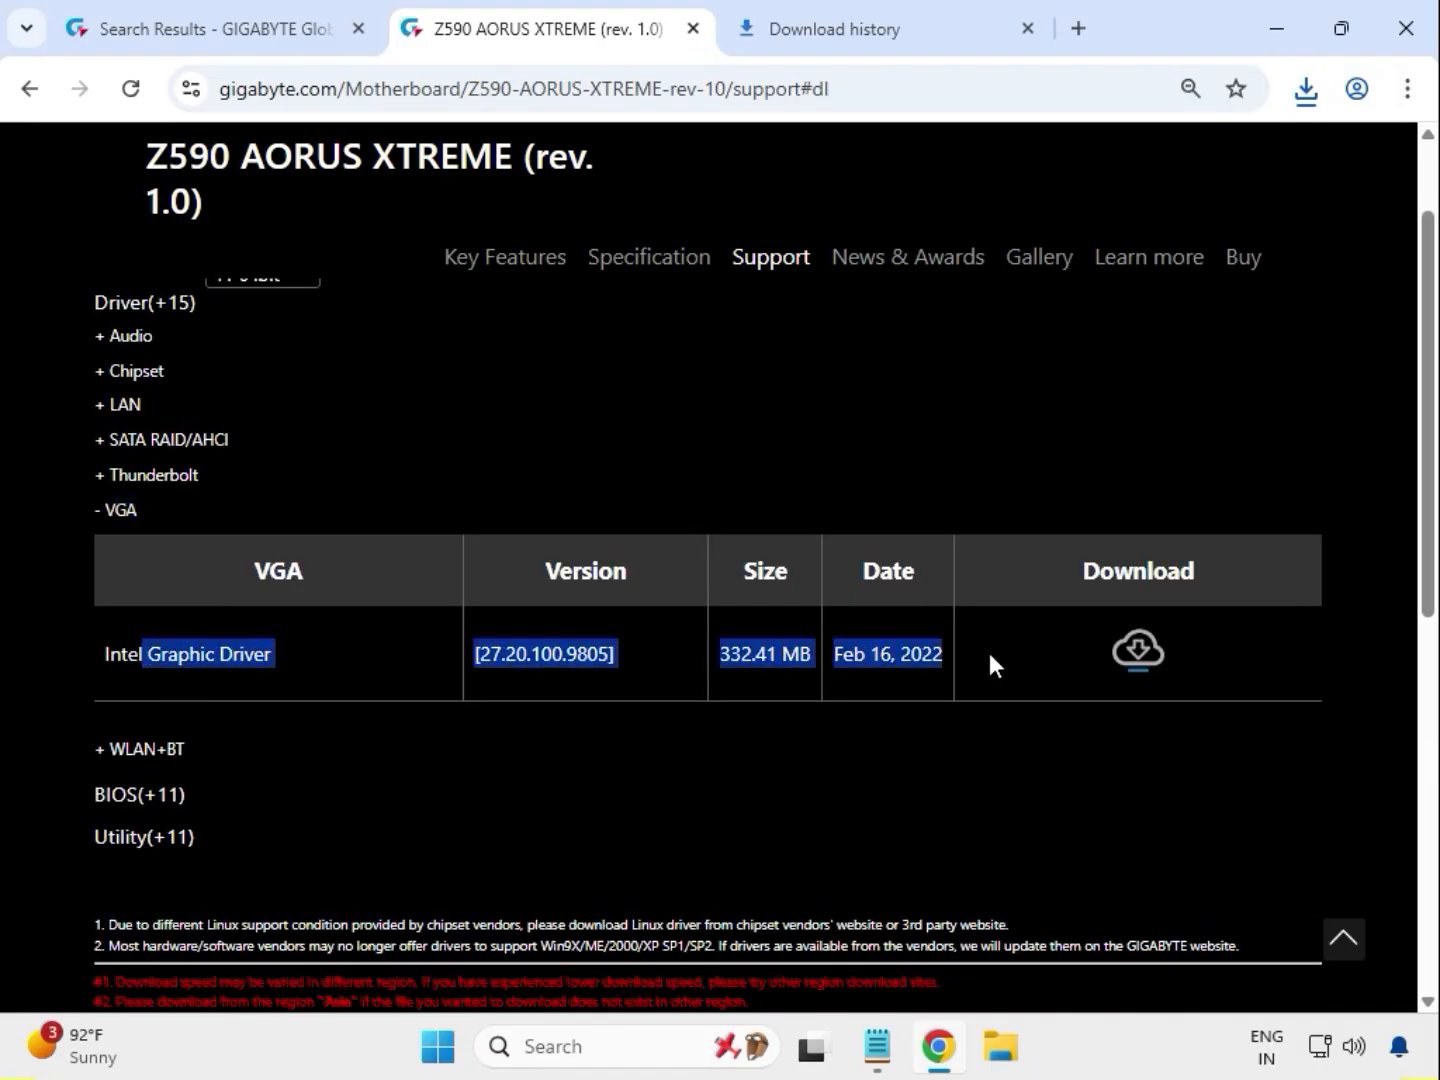
{"action": "left_click", "coordinate": [1137, 656]}
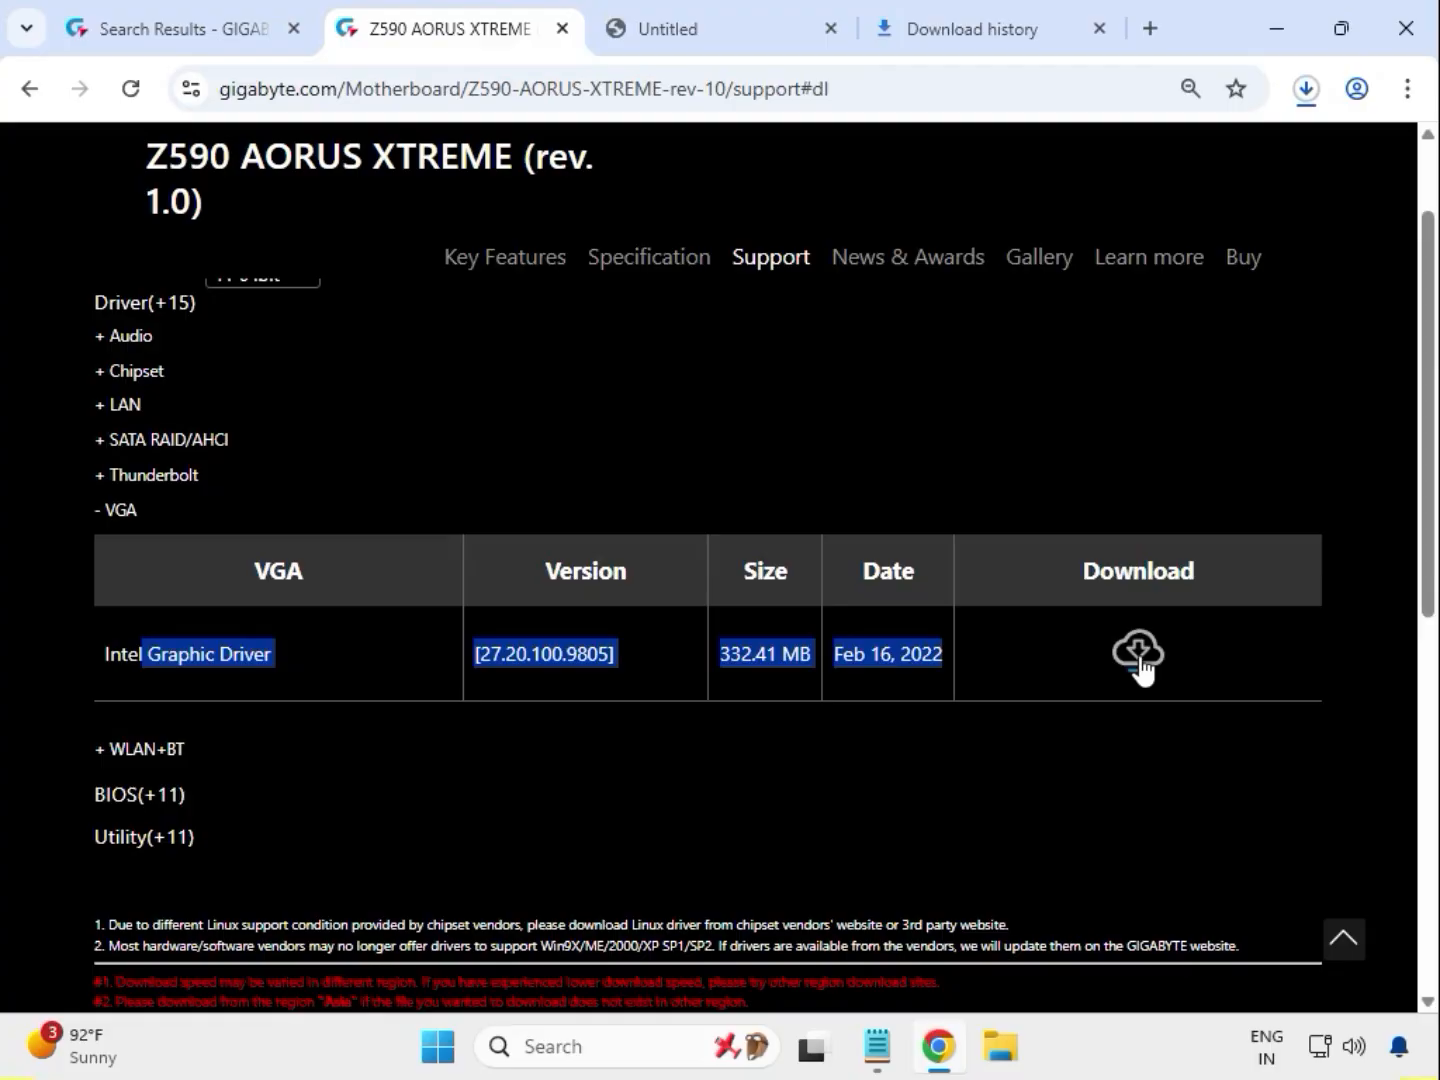
Expand the WLAN+BT drivers and download Intel Bluetooth Driver 22.170.0.2 and Intel WIFI driver 22.200.0.6
{"action": "left_click", "coordinate": [143, 752]}
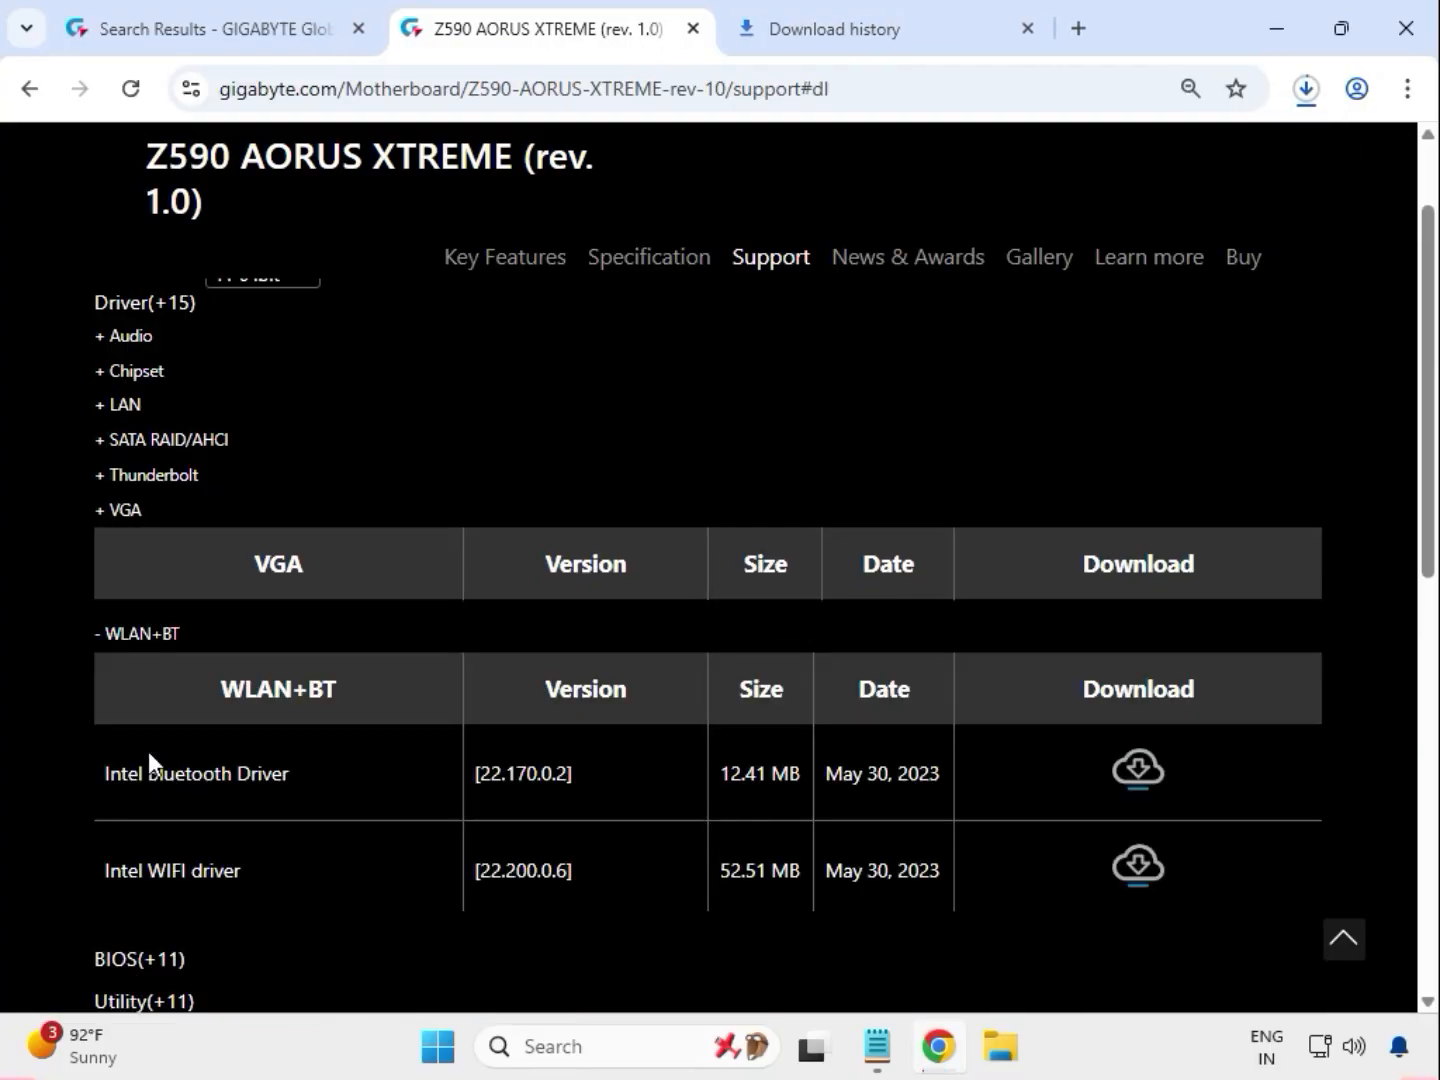
{"action": "left_click_drag", "start_coordinate": [149, 690], "coordinate": [288, 690]}
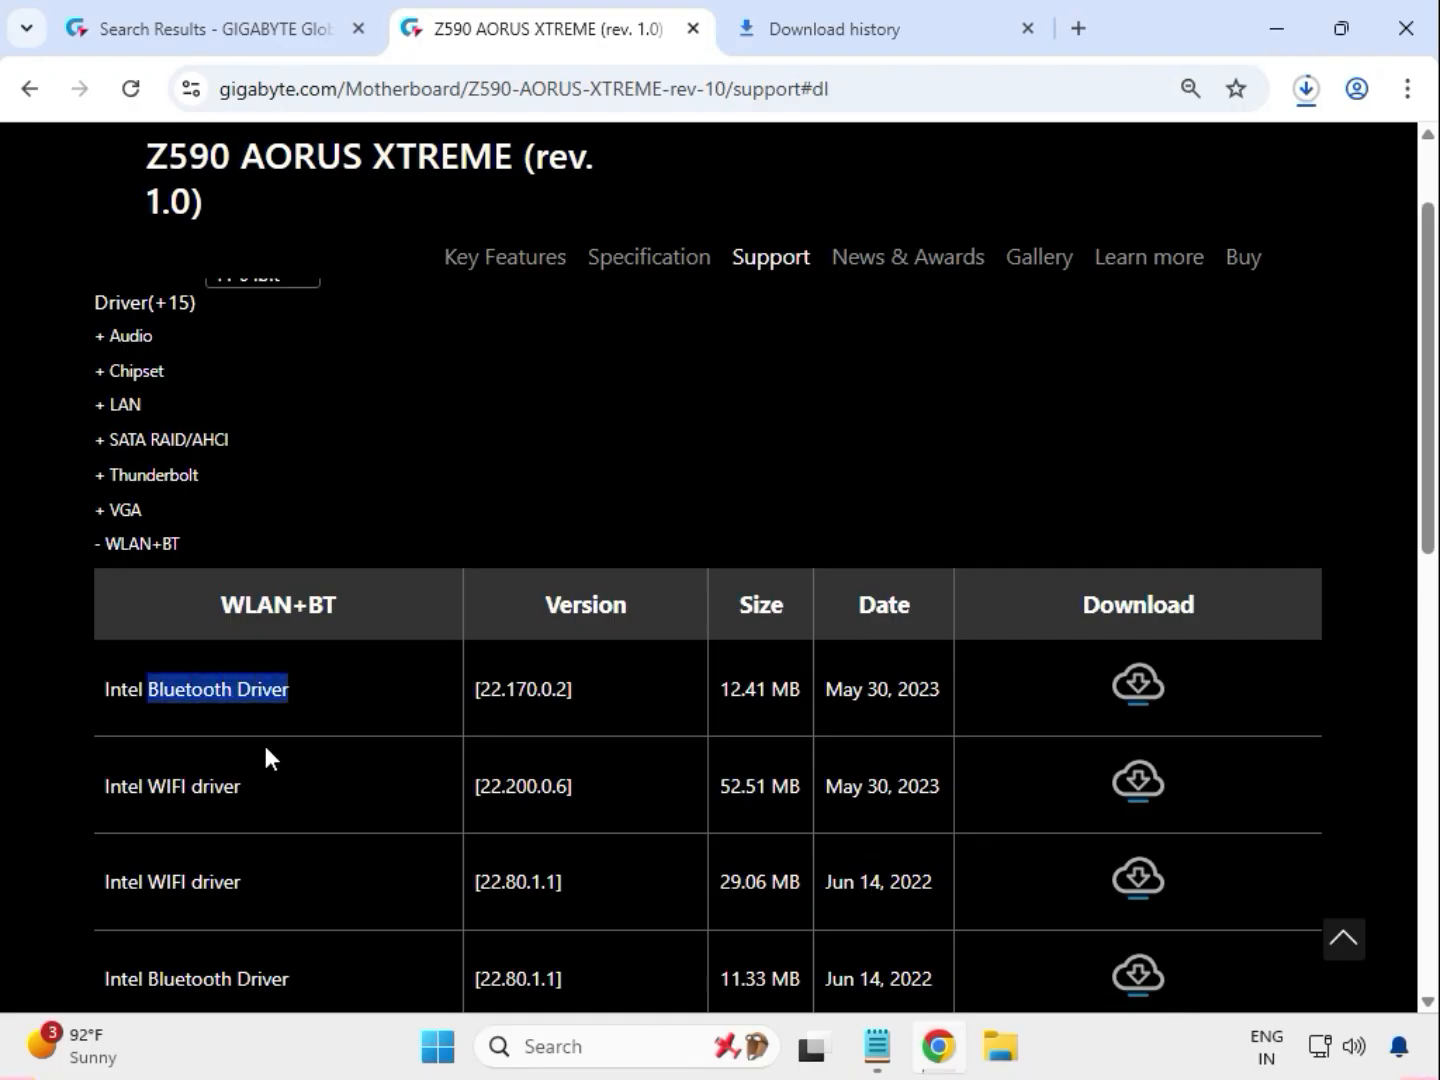
{"action": "left_click_drag", "start_coordinate": [150, 786], "coordinate": [242, 787]}
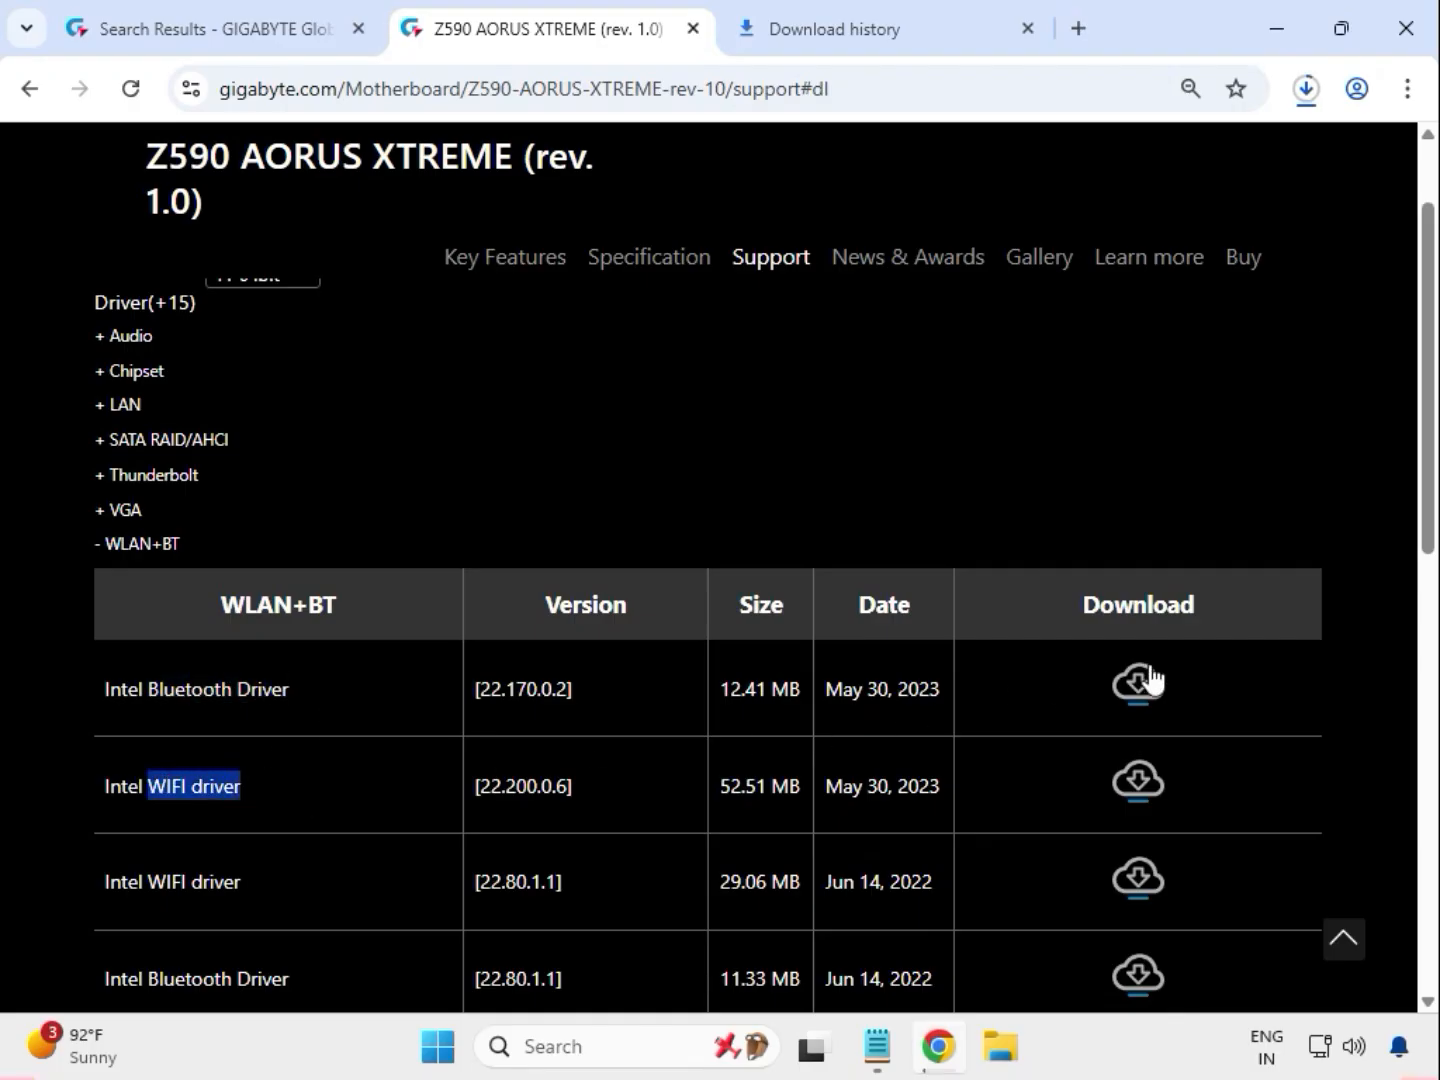
{"action": "left_click", "coordinate": [1140, 683]}
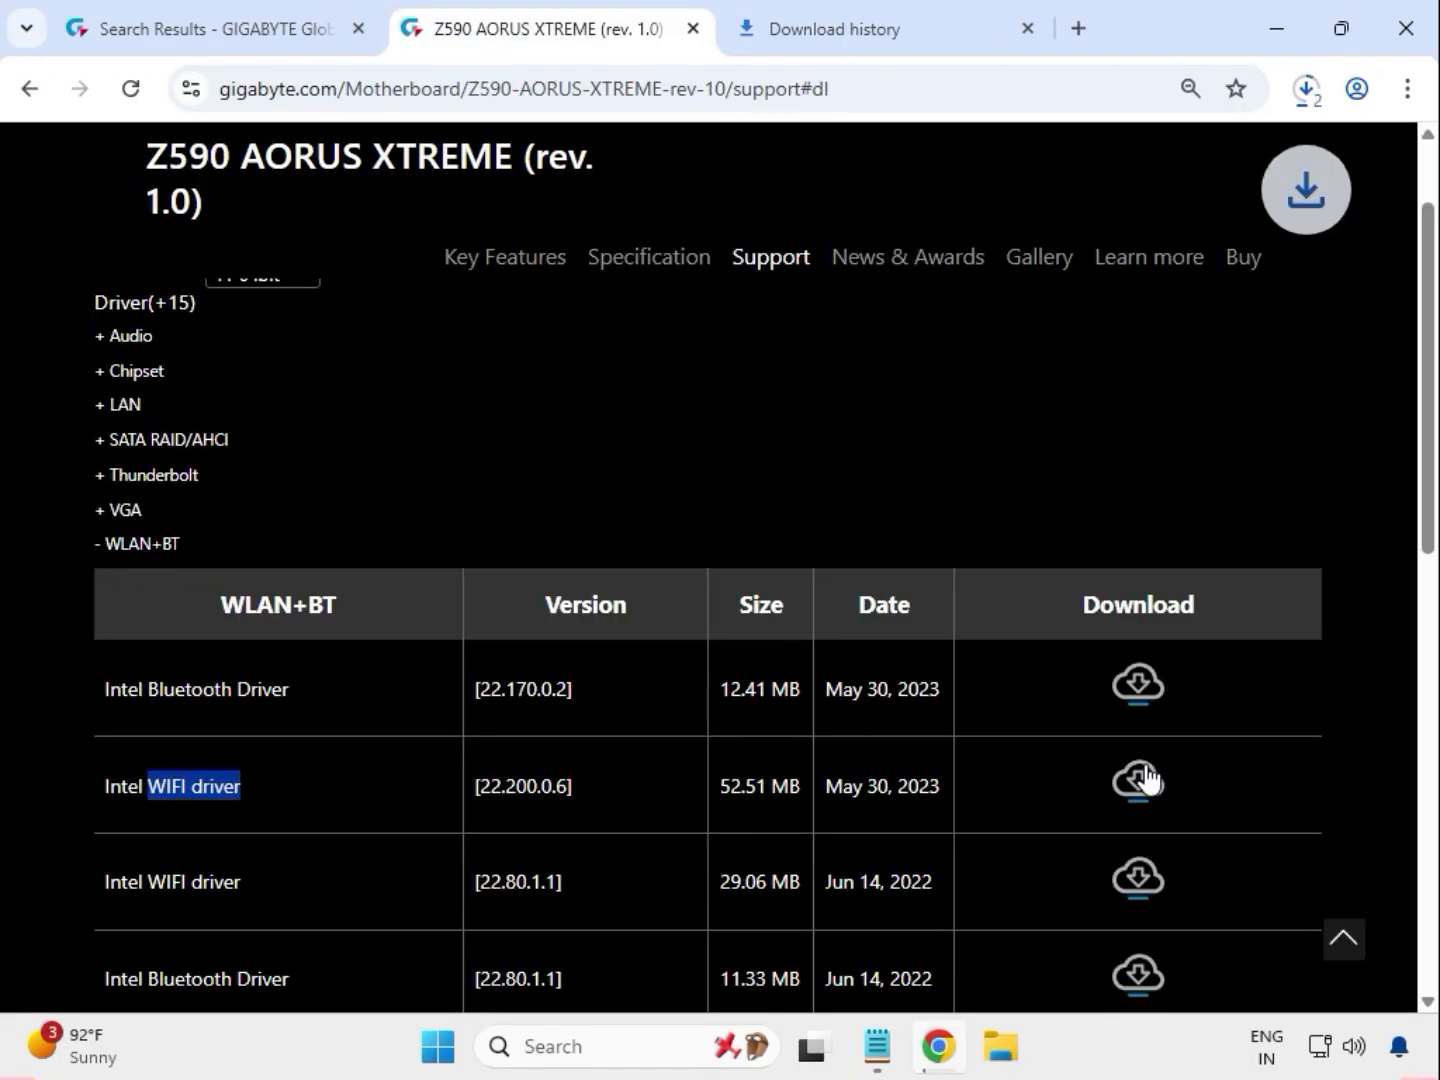
{"action": "left_click", "coordinate": [1139, 781]}
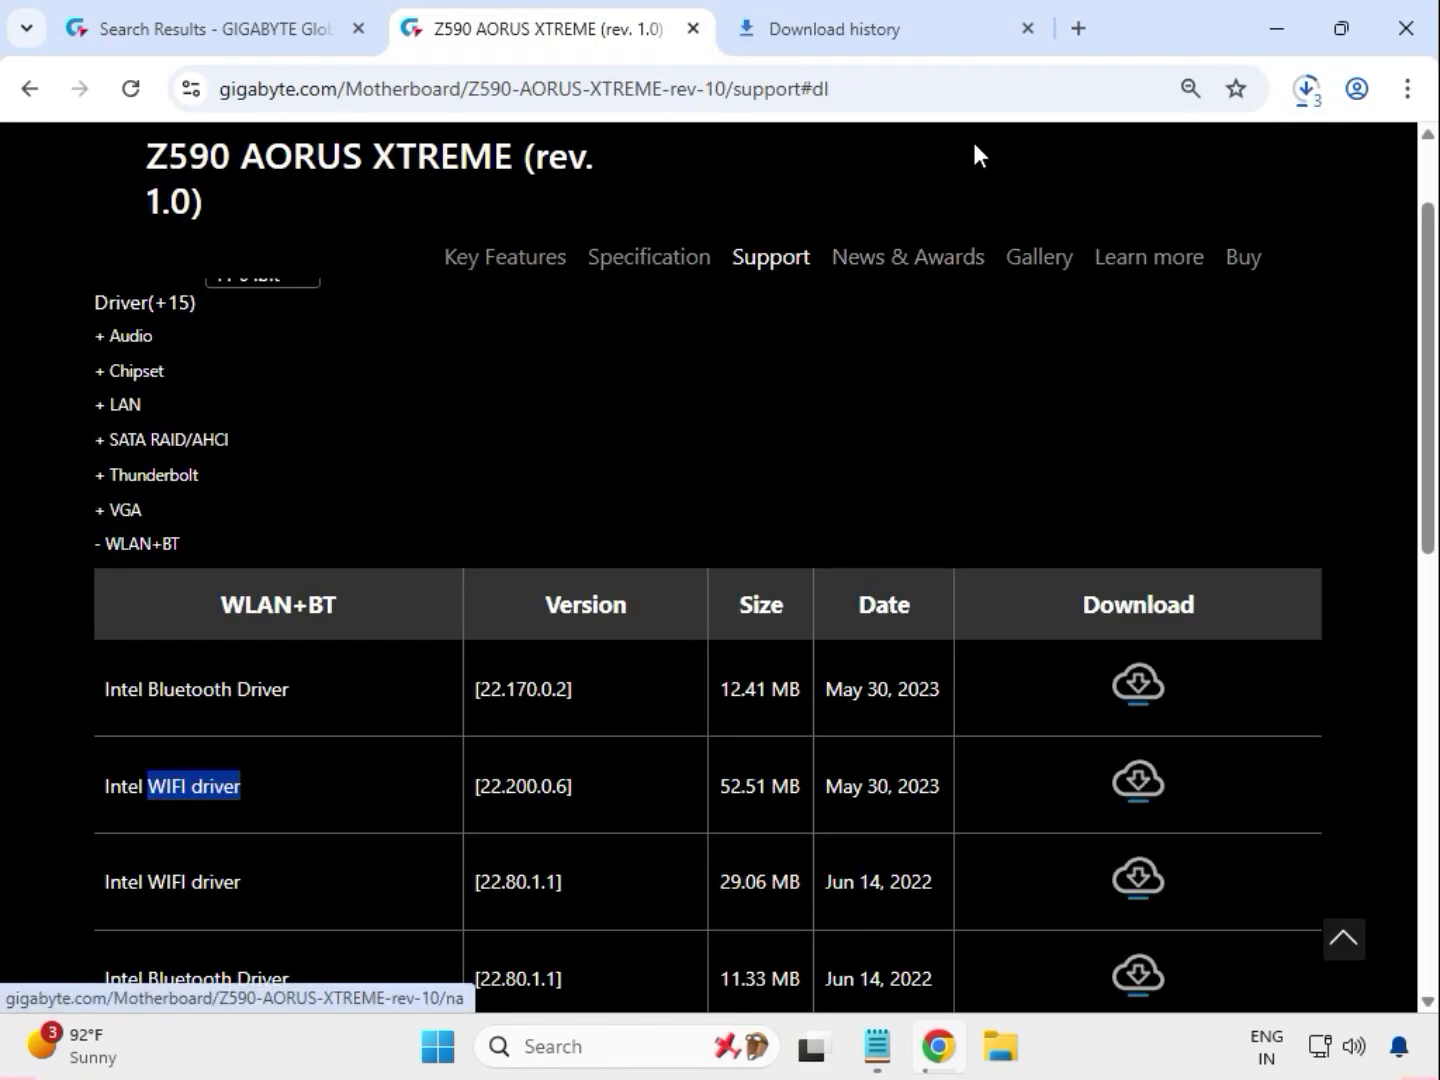
Review the recent downloads and show the Intel i225 LAN driver archive in its folder
{"action": "left_click", "coordinate": [1302, 95]}
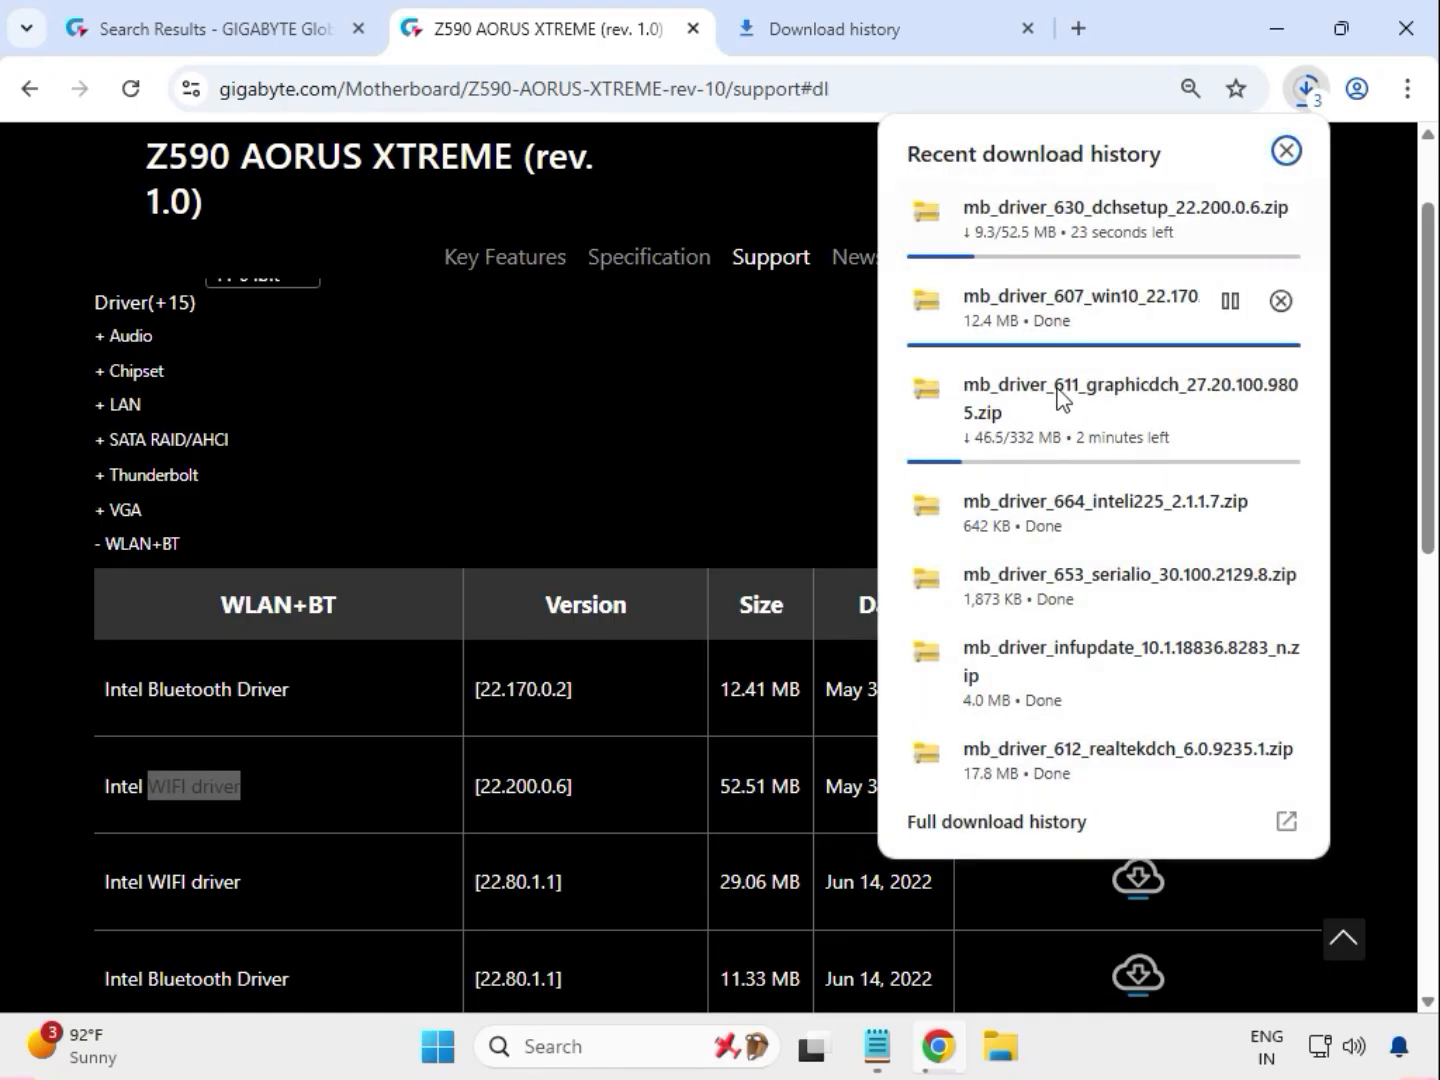
{"action": "mouse_move", "coordinate": [1224, 508]}
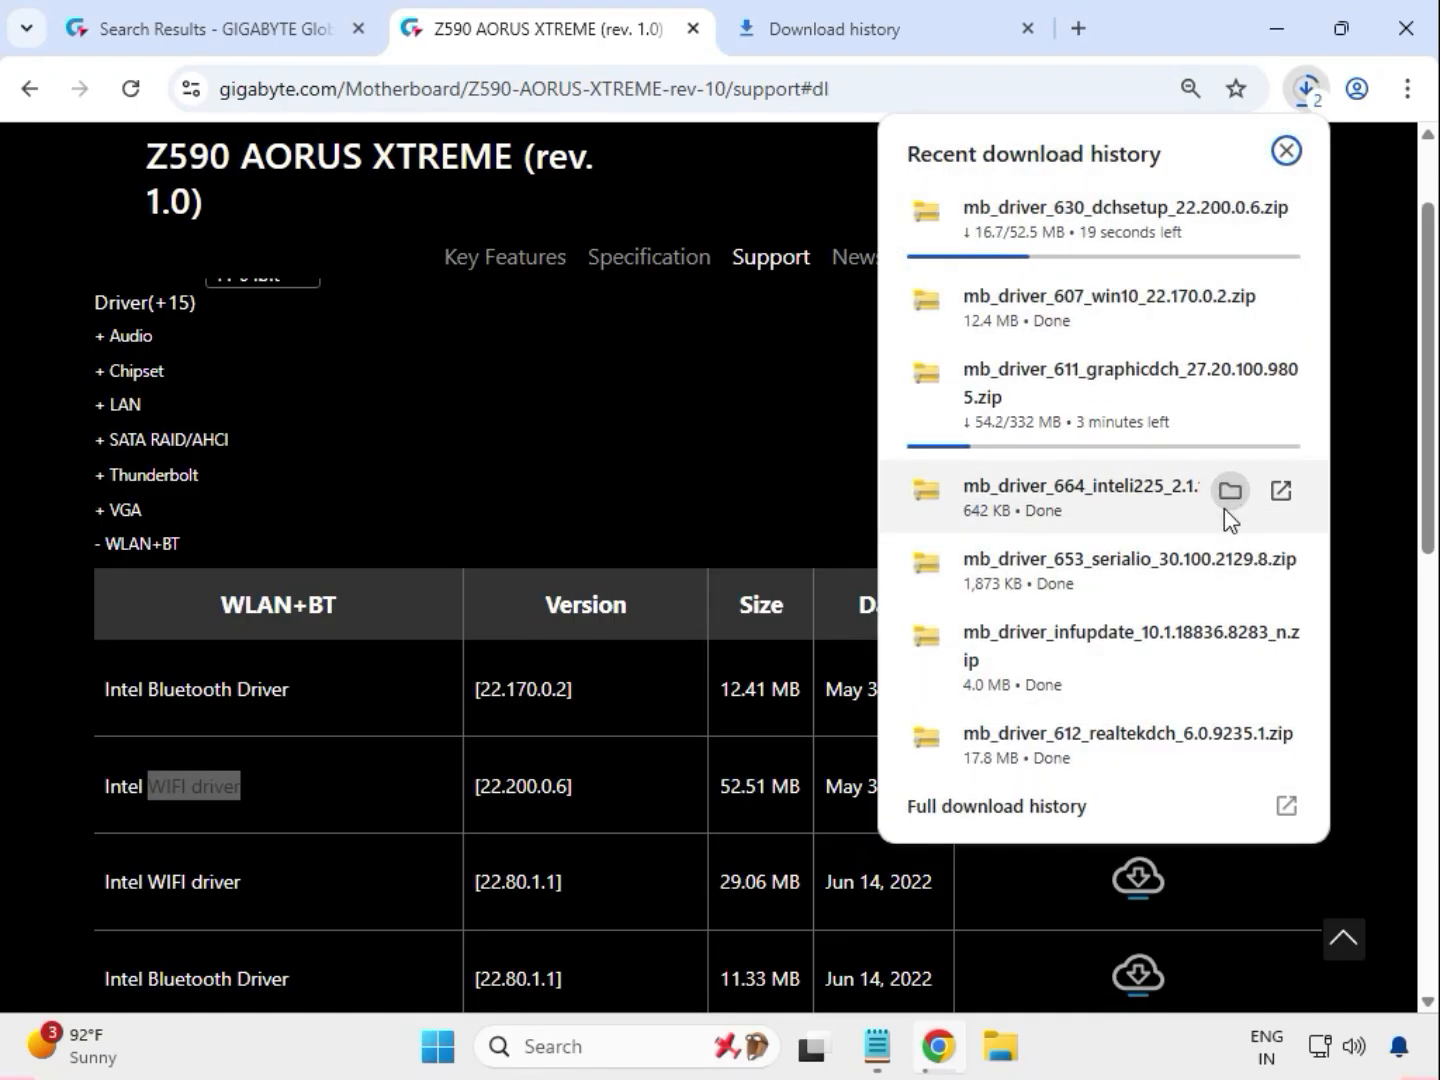
{"action": "left_click", "coordinate": [1229, 491]}
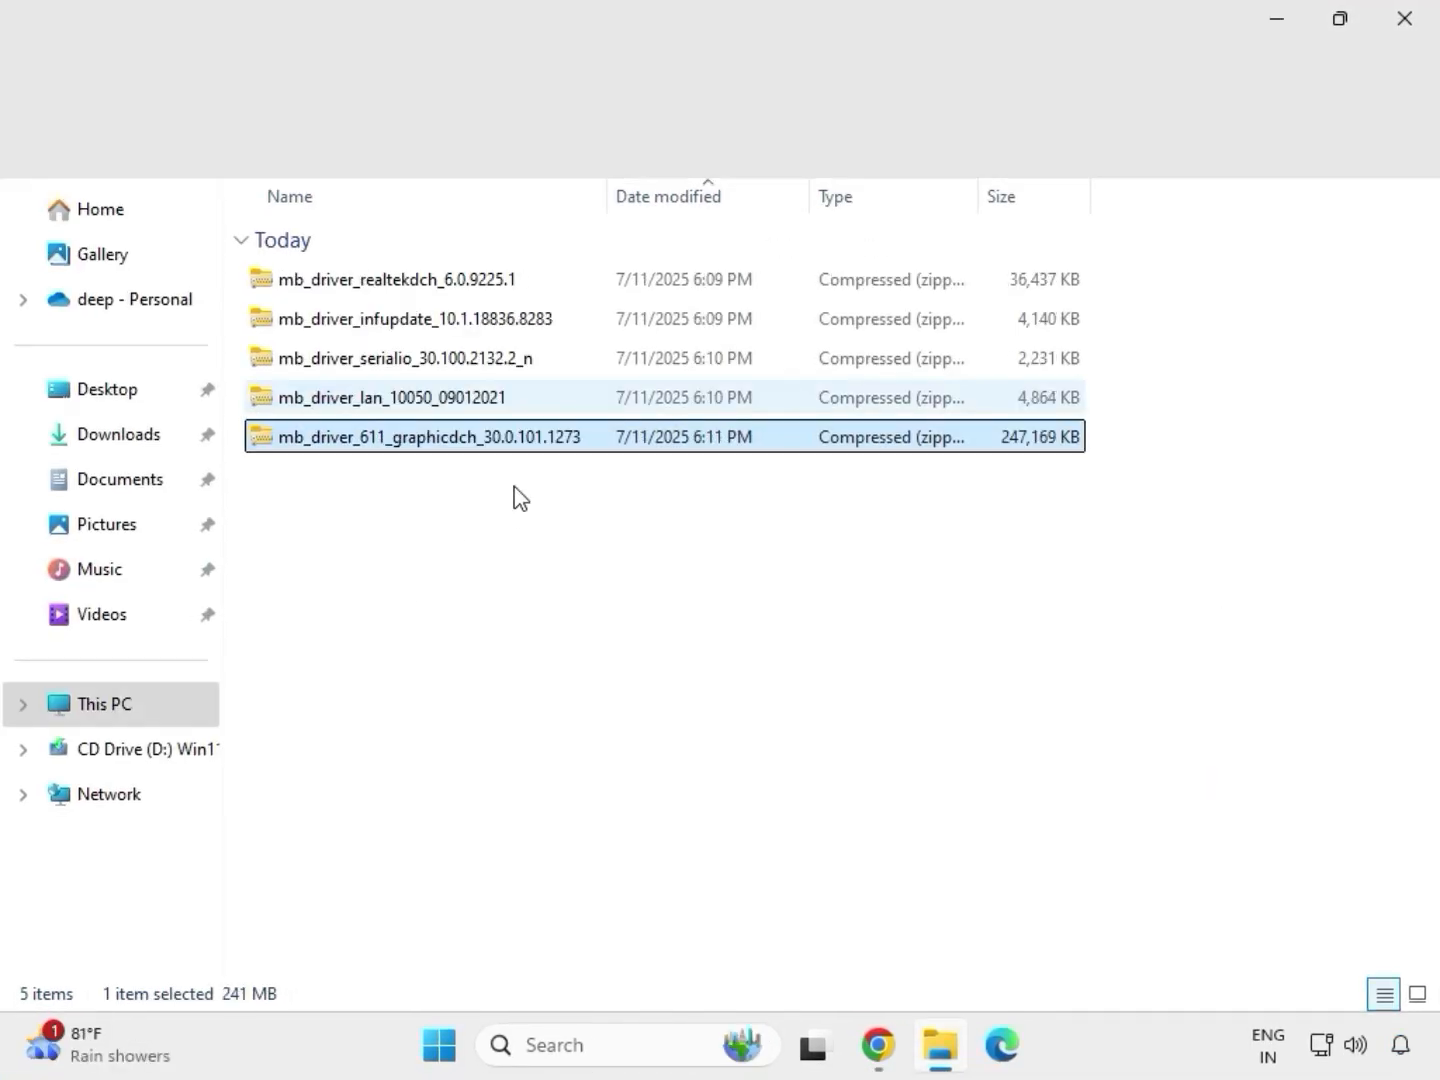
Extract the mb_driver_611_graphicdch_30.0.101.1273 archive into its own folder in Downloads and close the extracted folder's window
{"action": "mouse_move", "coordinate": [513, 486]}
{"action": "left_mouse_down"}
{"action": "mouse_move", "coordinate": [490, 345]}
{"action": "mouse_move", "coordinate": [445, 264]}
{"action": "left_mouse_up"}
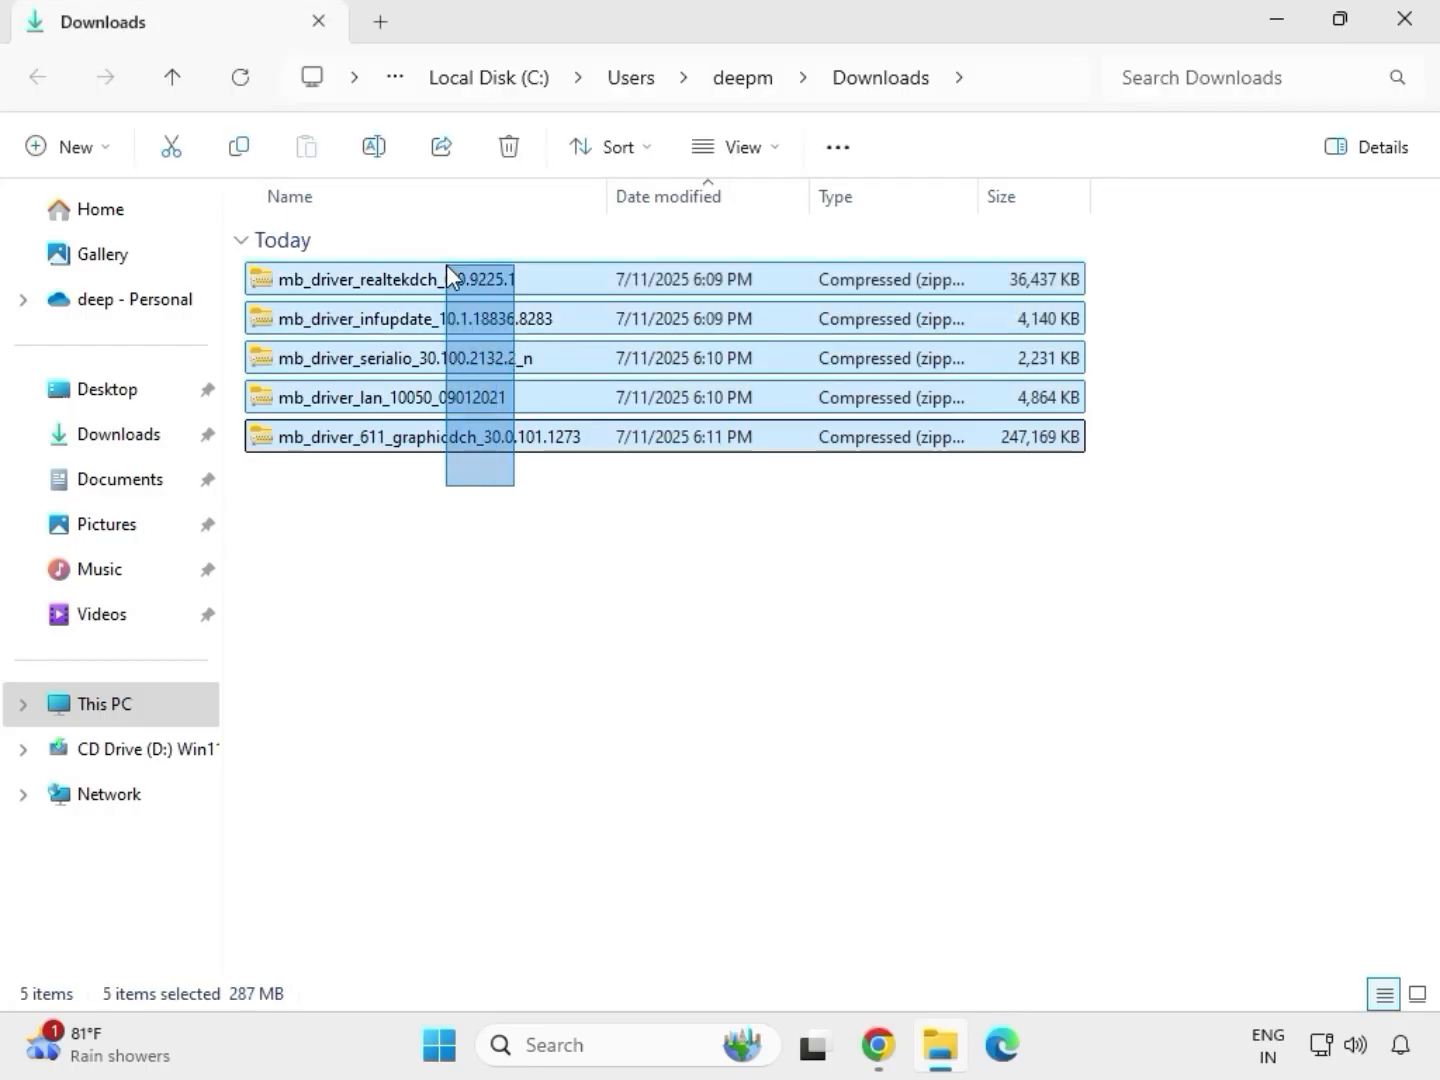
{"action": "left_click", "coordinate": [505, 440]}
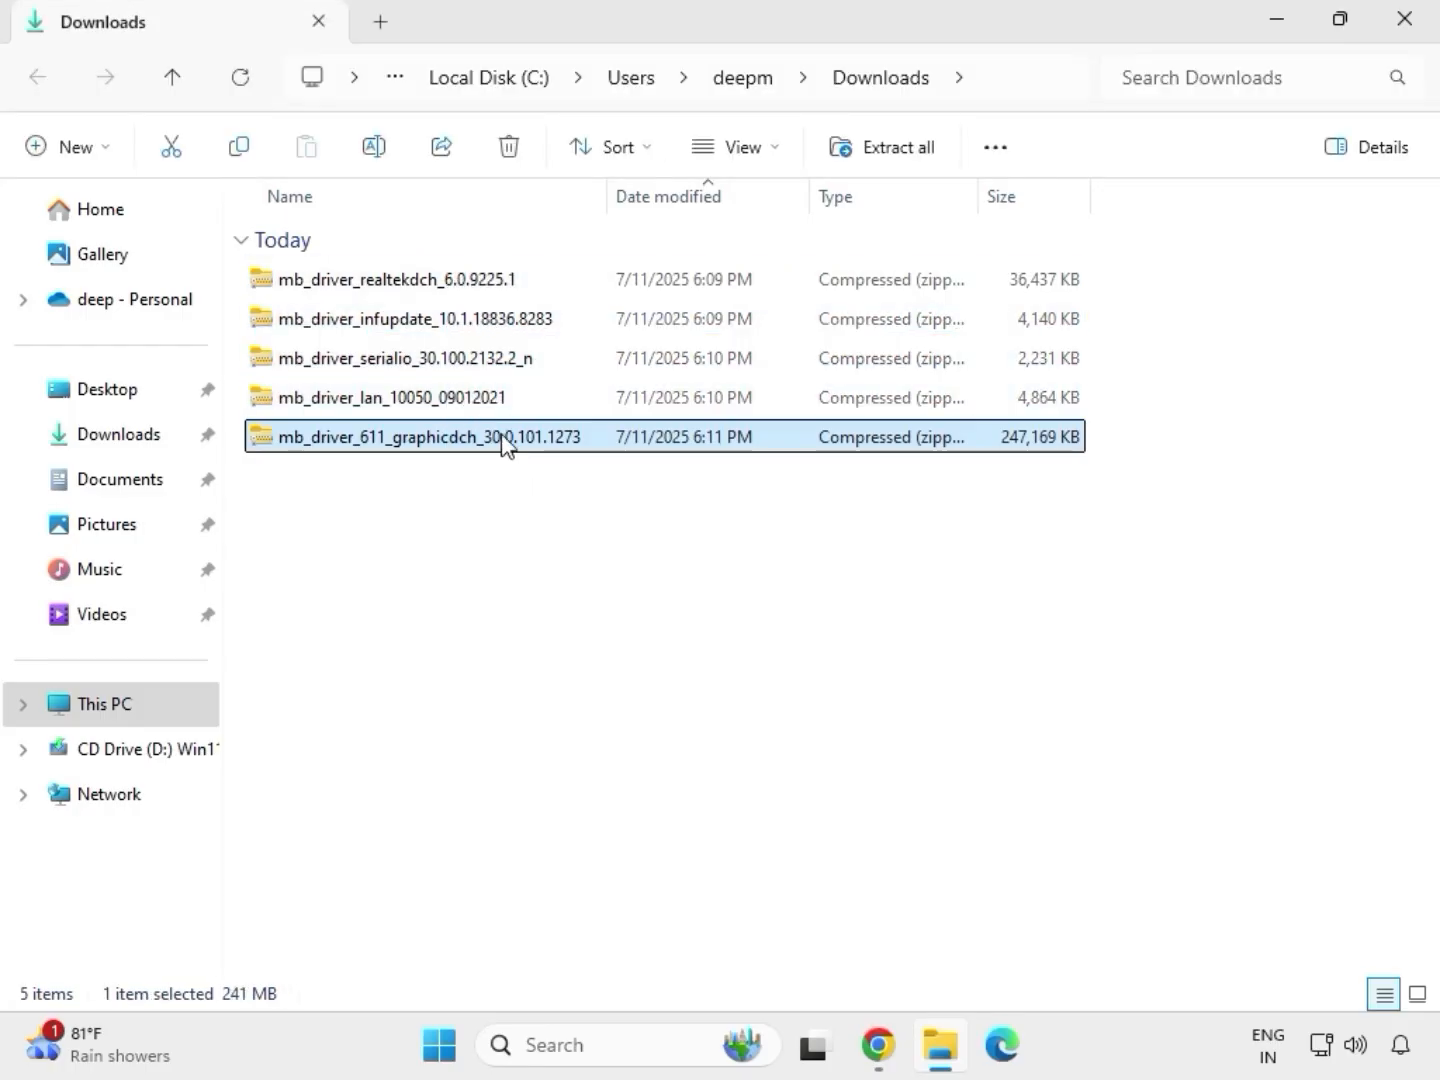
{"action": "right_click", "coordinate": [505, 442]}
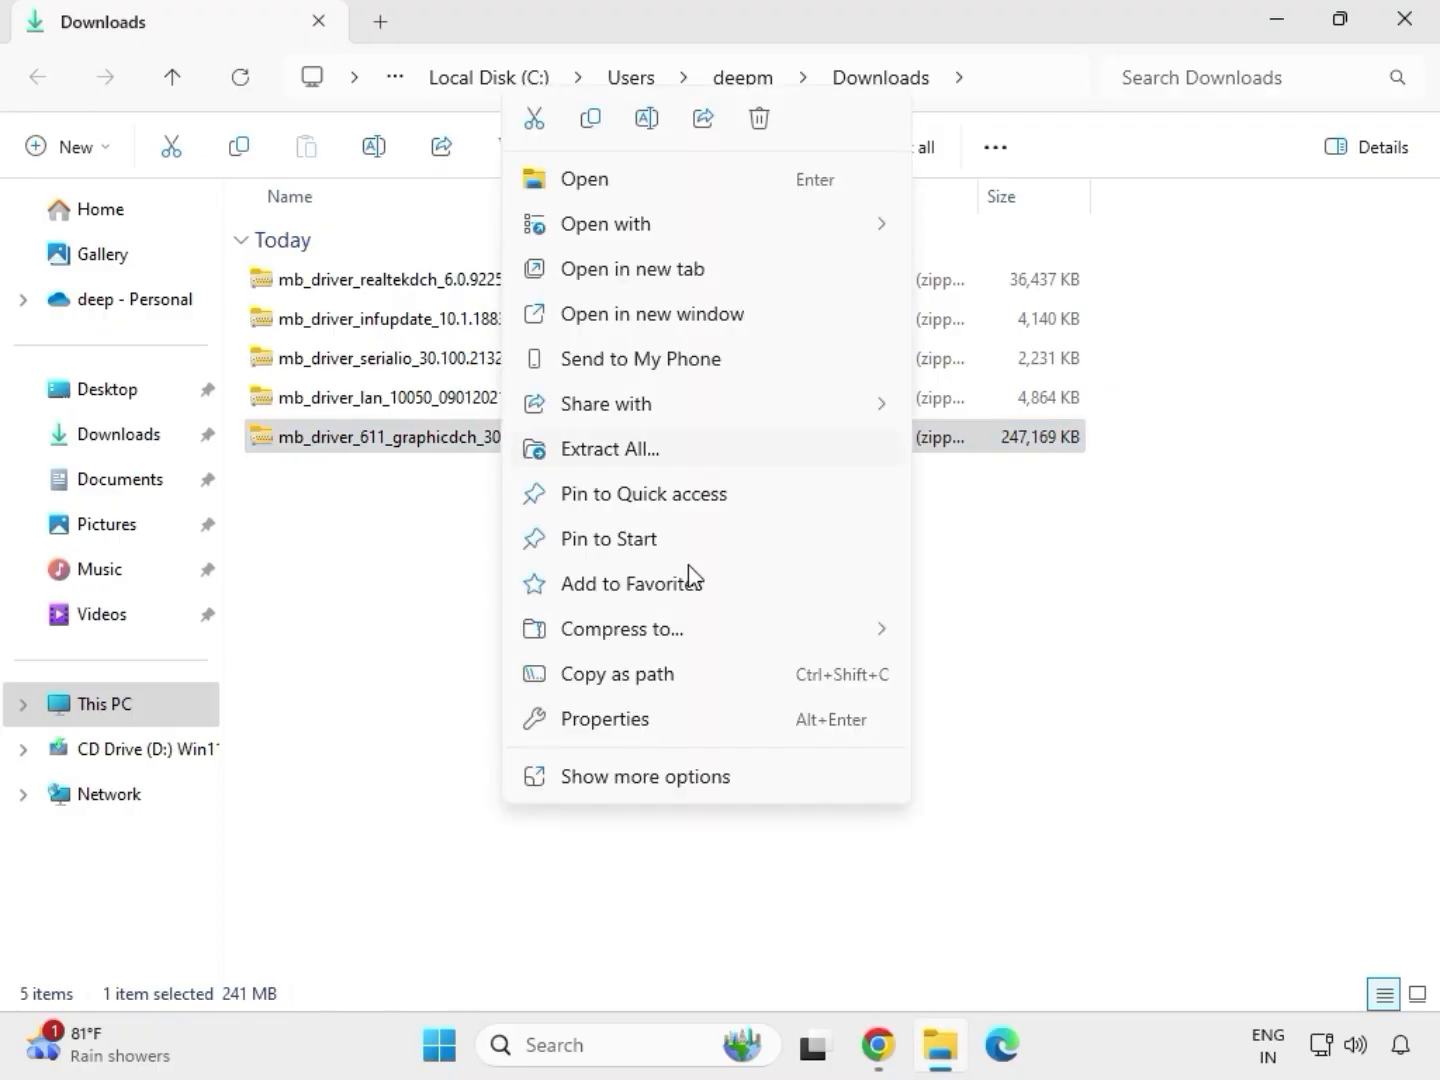
{"action": "left_click", "coordinate": [644, 780]}
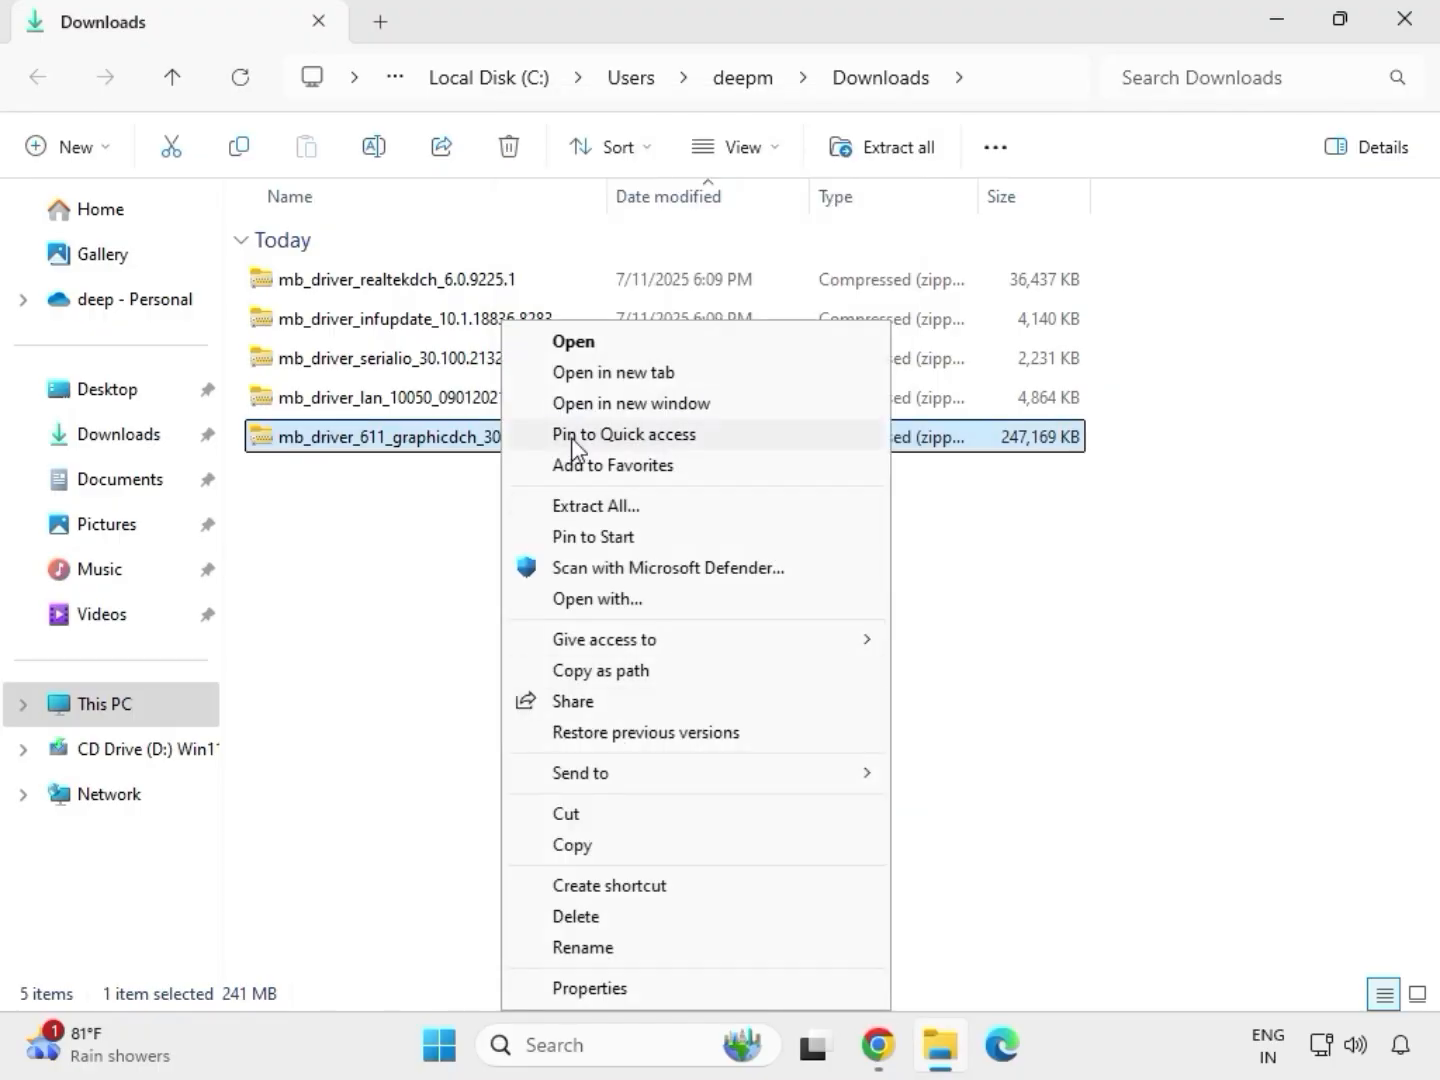
{"action": "left_click", "coordinate": [600, 508]}
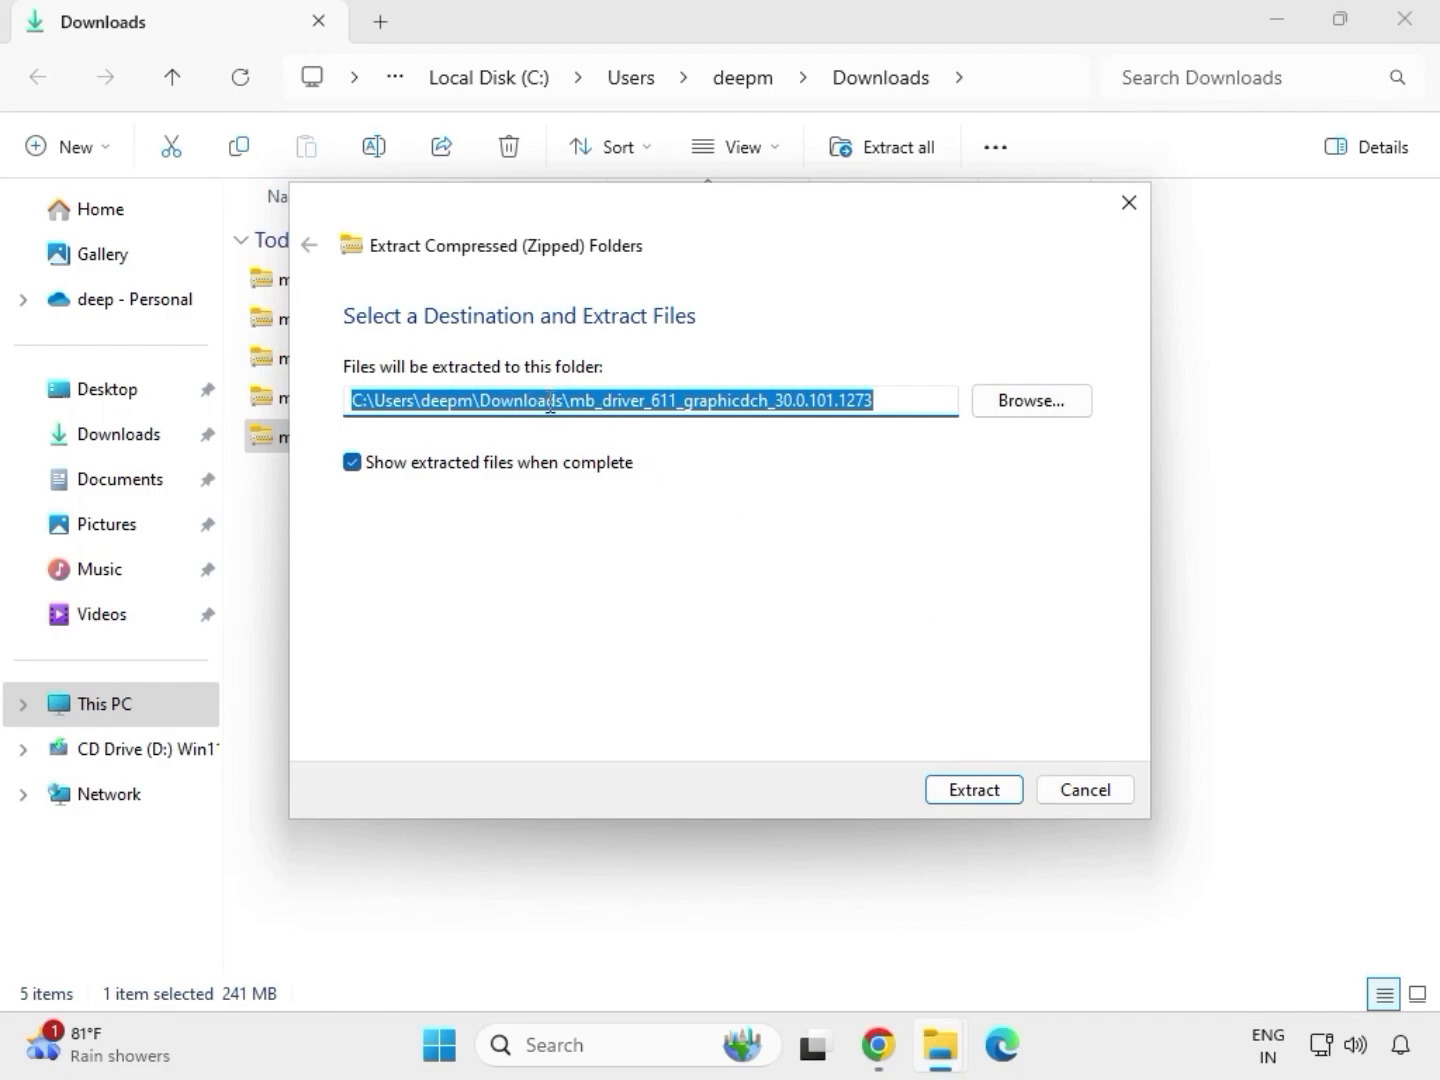
{"action": "left_click", "coordinate": [979, 792]}
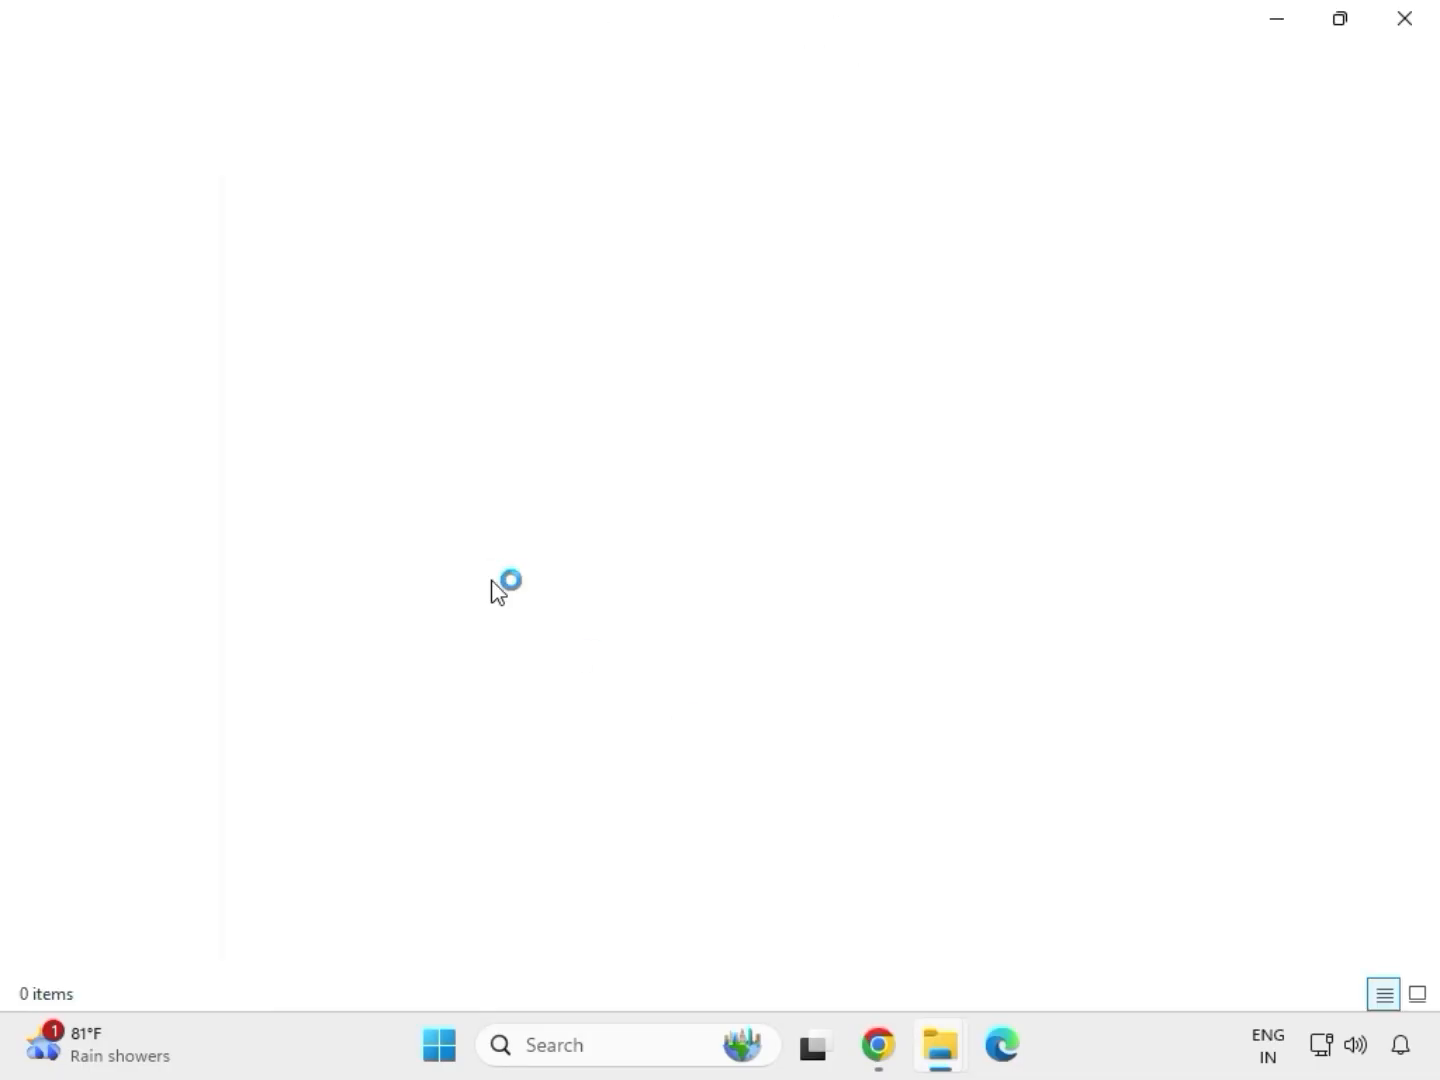
{"action": "left_click", "coordinate": [1404, 22]}
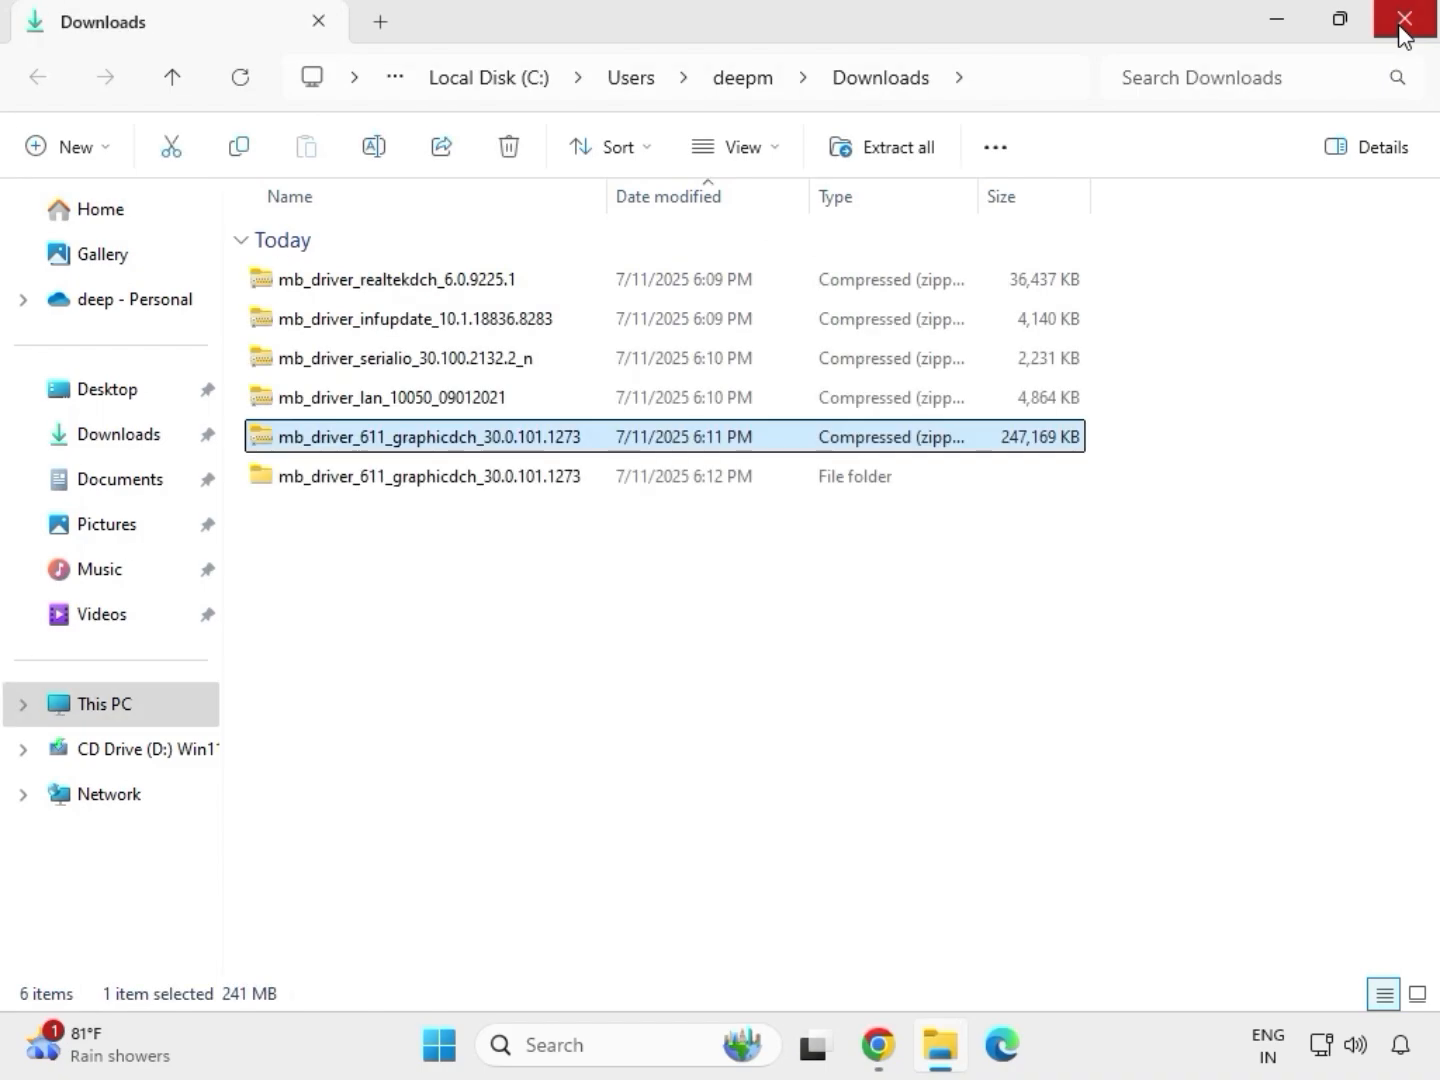
Extract the mb_driver_lan_10050_09012021 archive into its own folder in Downloads and close the extracted folder's window
{"action": "left_click", "coordinate": [363, 400]}
{"action": "right_click", "coordinate": [363, 402]}
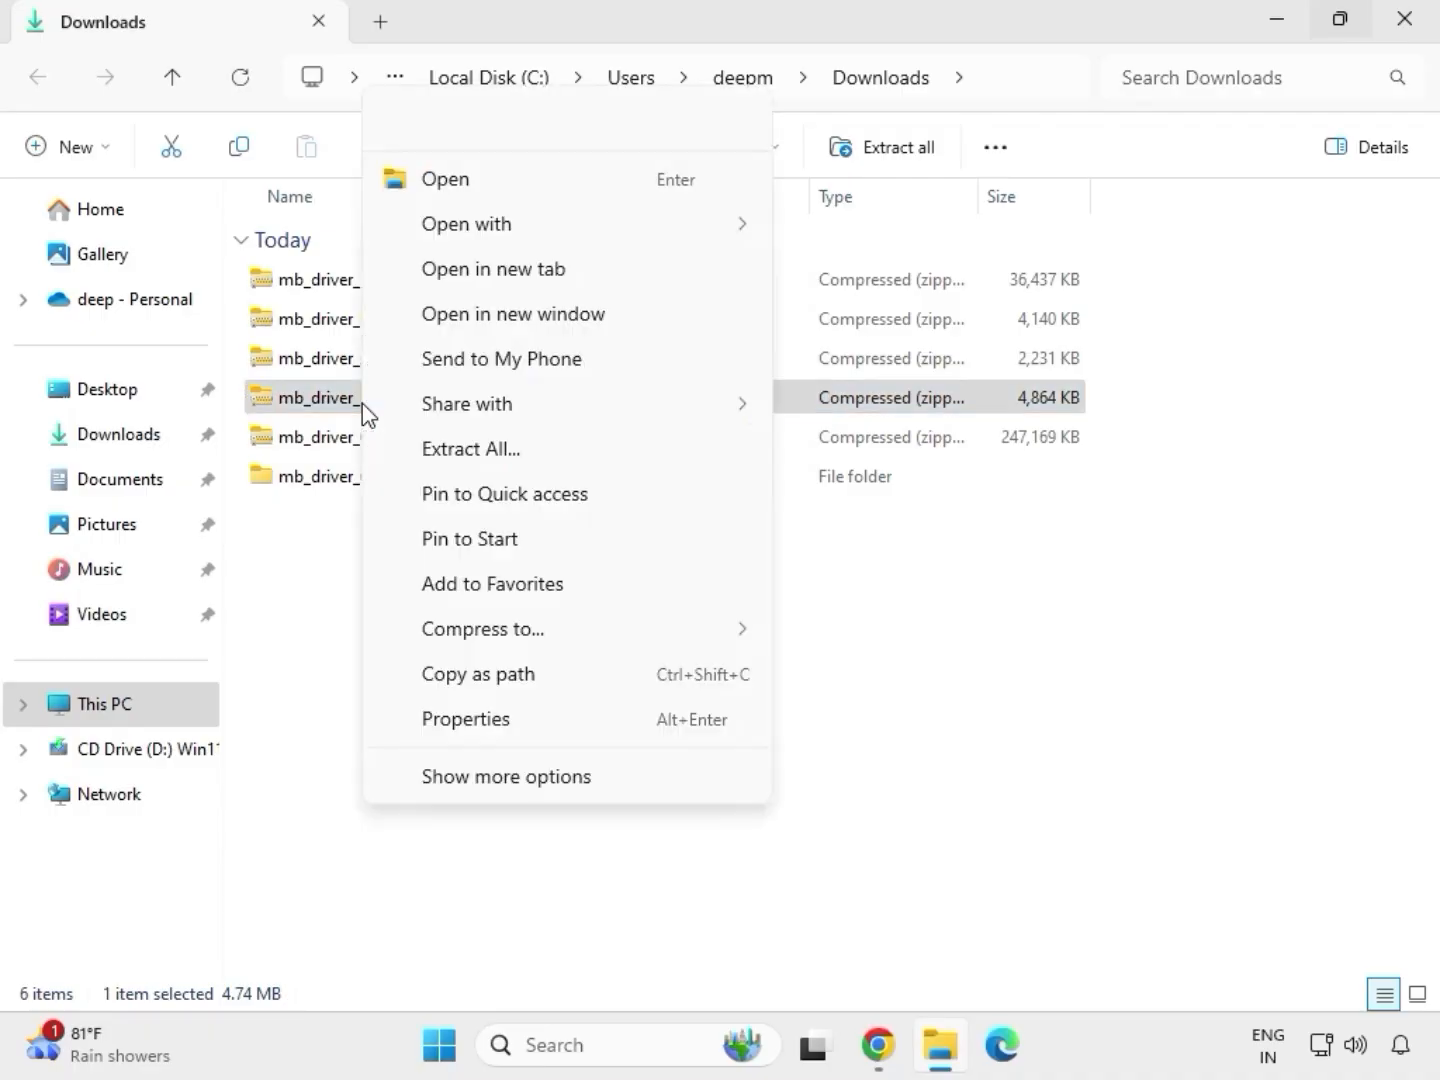
{"action": "left_click", "coordinate": [480, 777]}
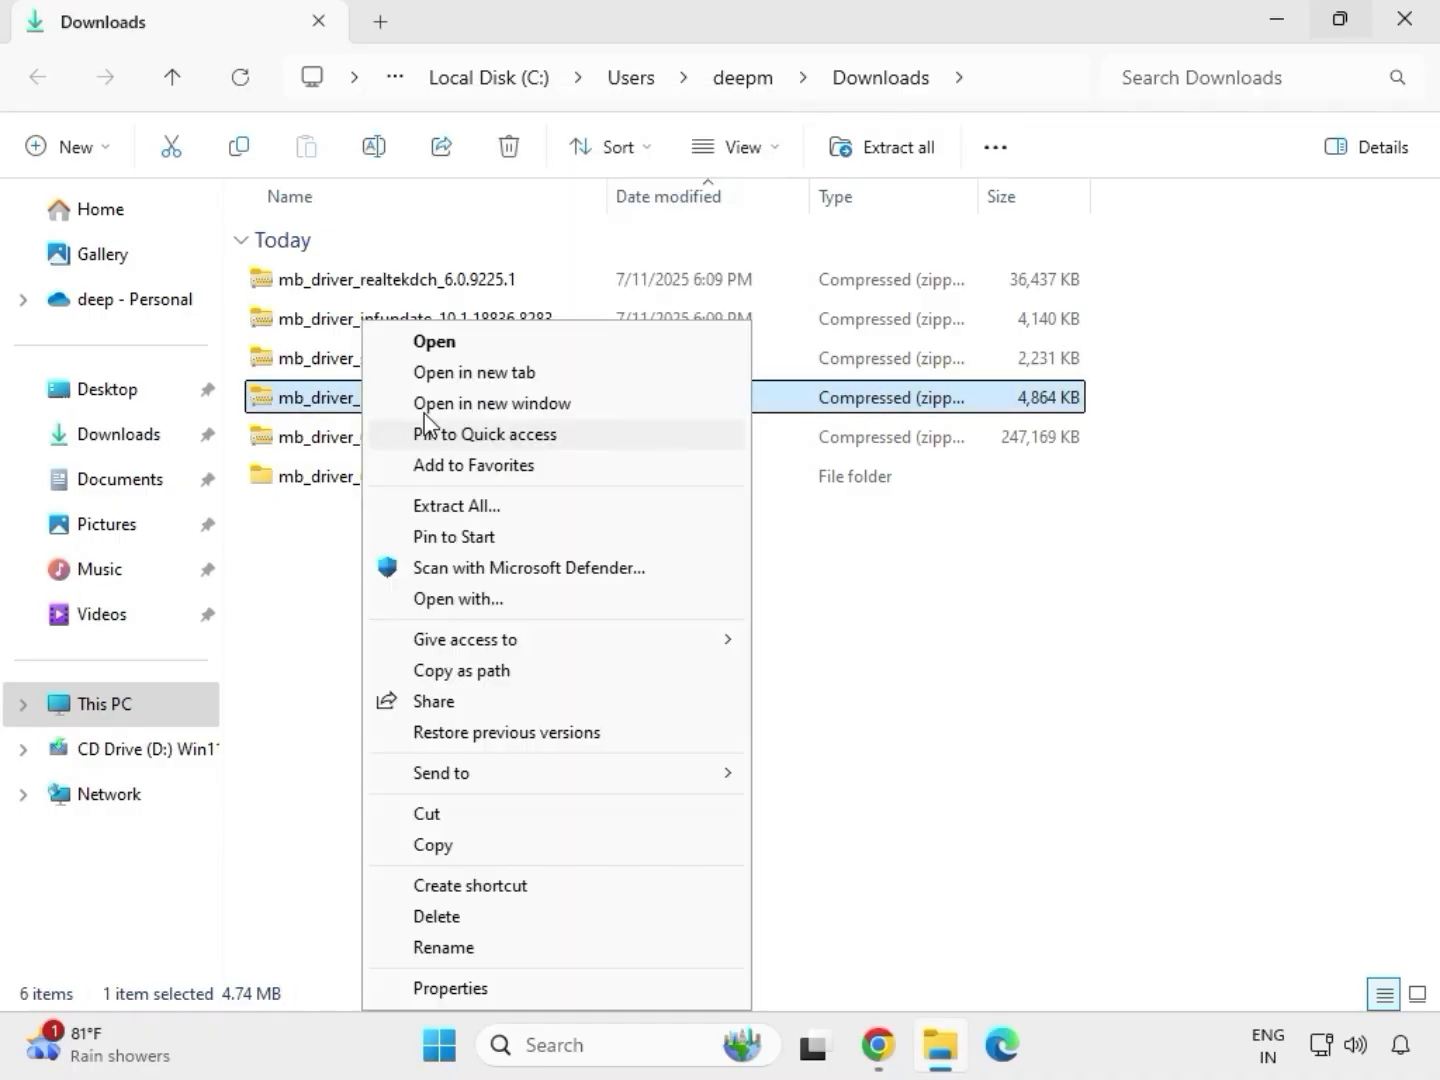
{"action": "left_click", "coordinate": [456, 508]}
{"action": "left_click", "coordinate": [968, 796]}
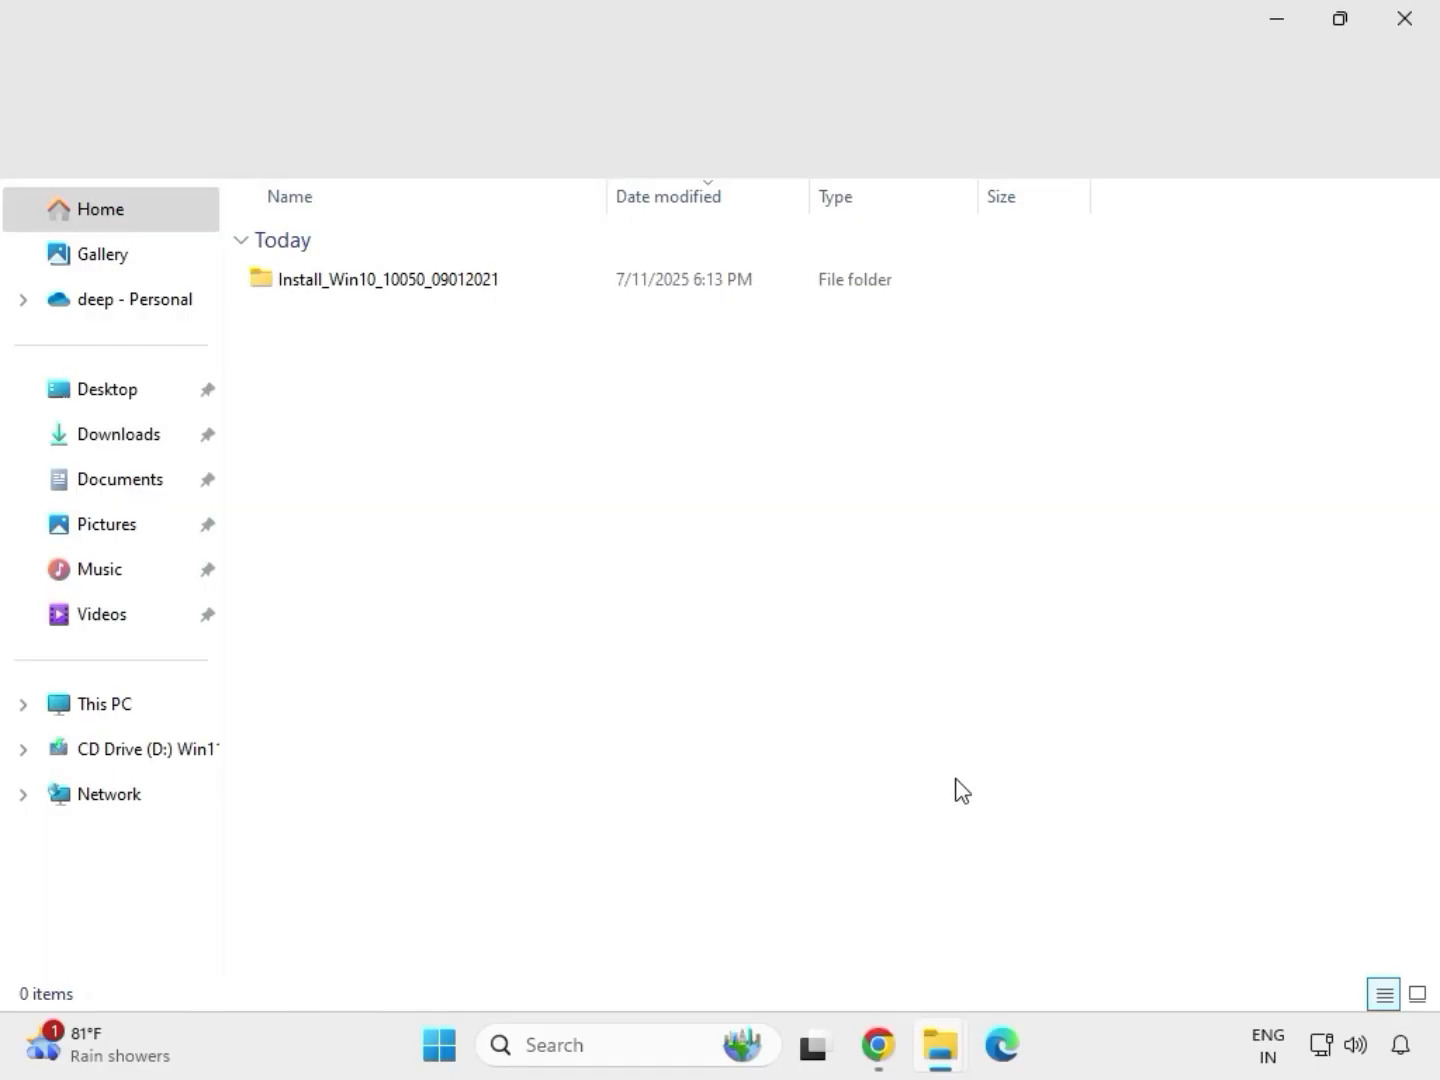
{"action": "left_click", "coordinate": [1413, 28]}
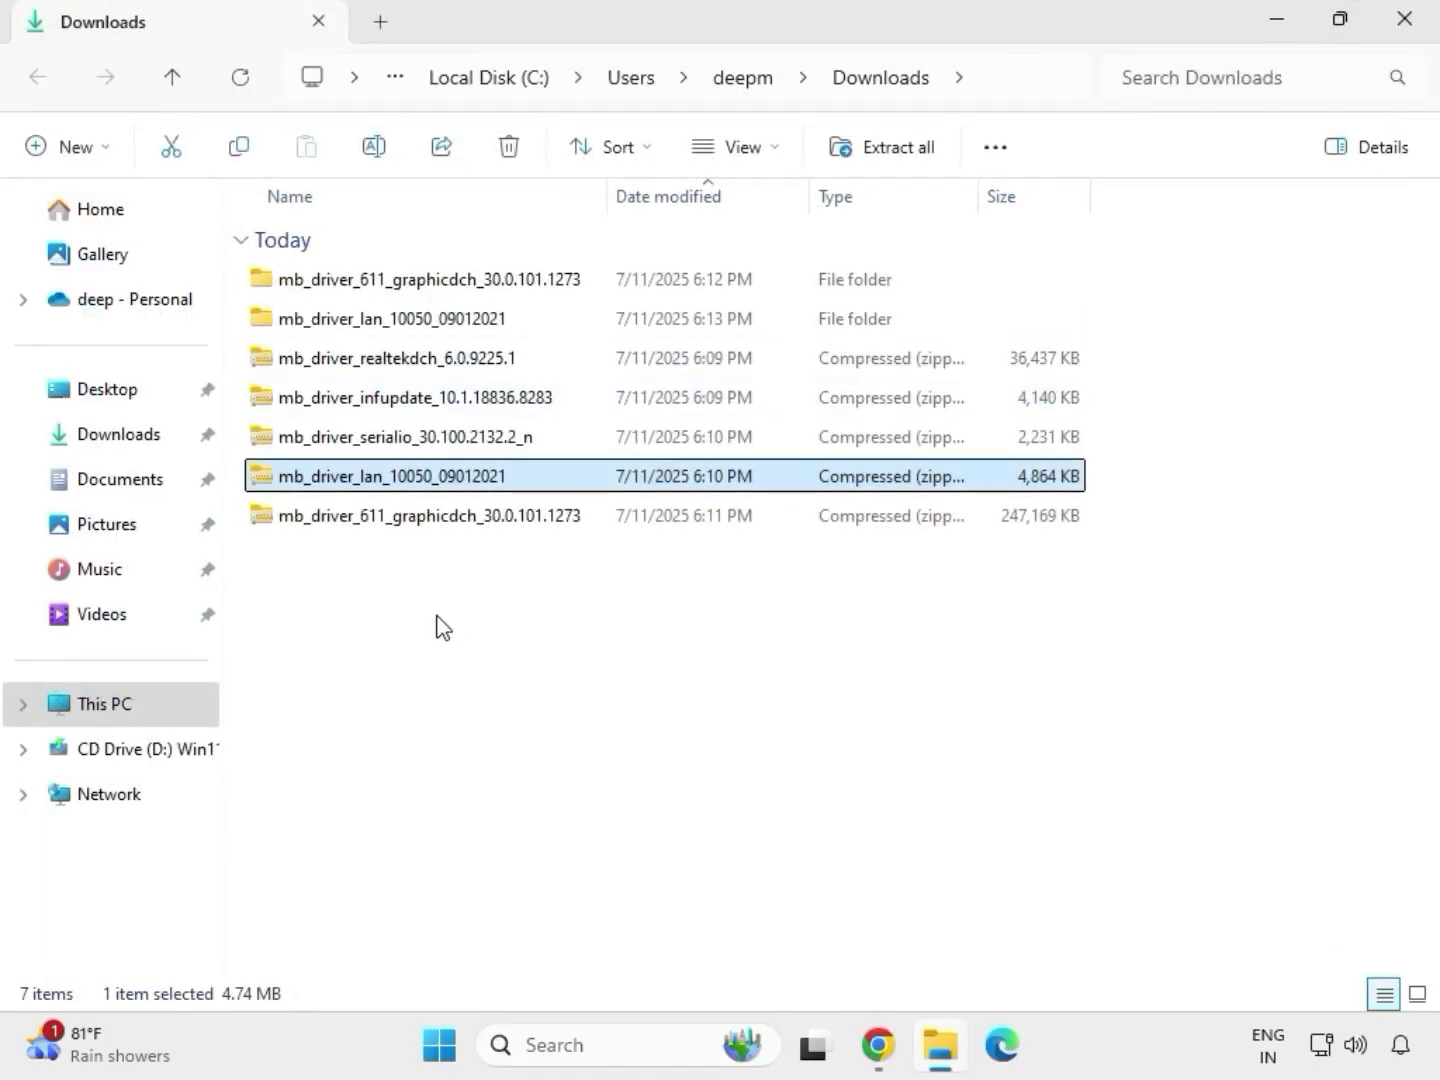
Extract the mb_driver_serialio_30.100.2132.2_n archive into its own folder in Downloads and close the extracted folder's window
{"action": "left_click", "coordinate": [357, 440]}
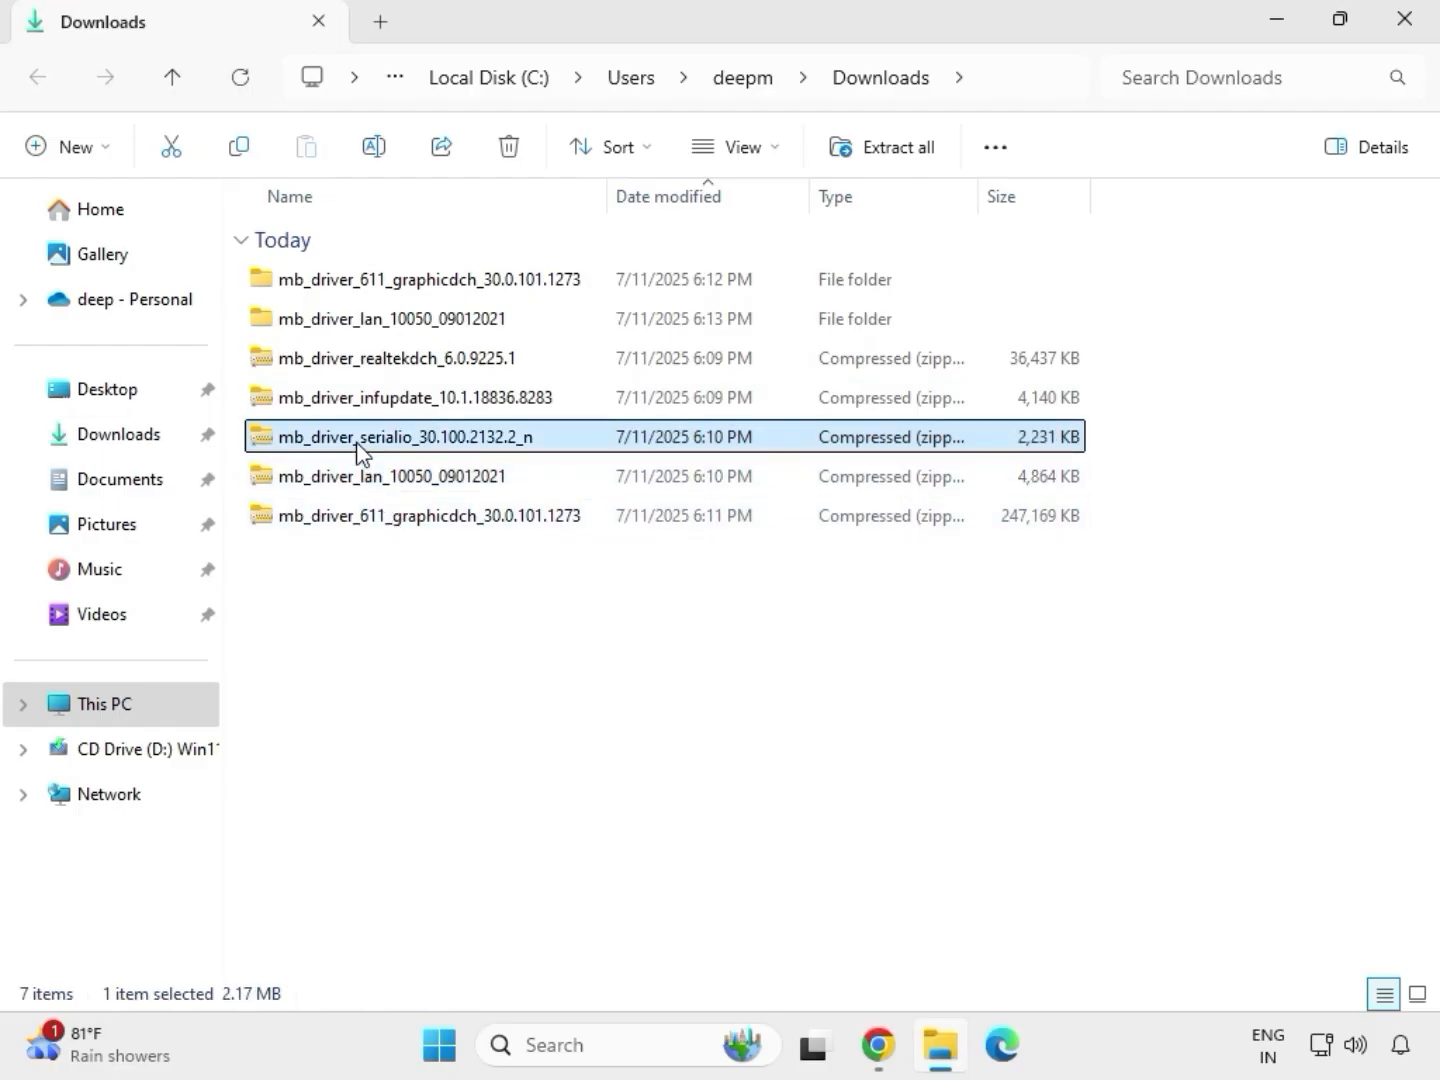
{"action": "right_click", "coordinate": [357, 442]}
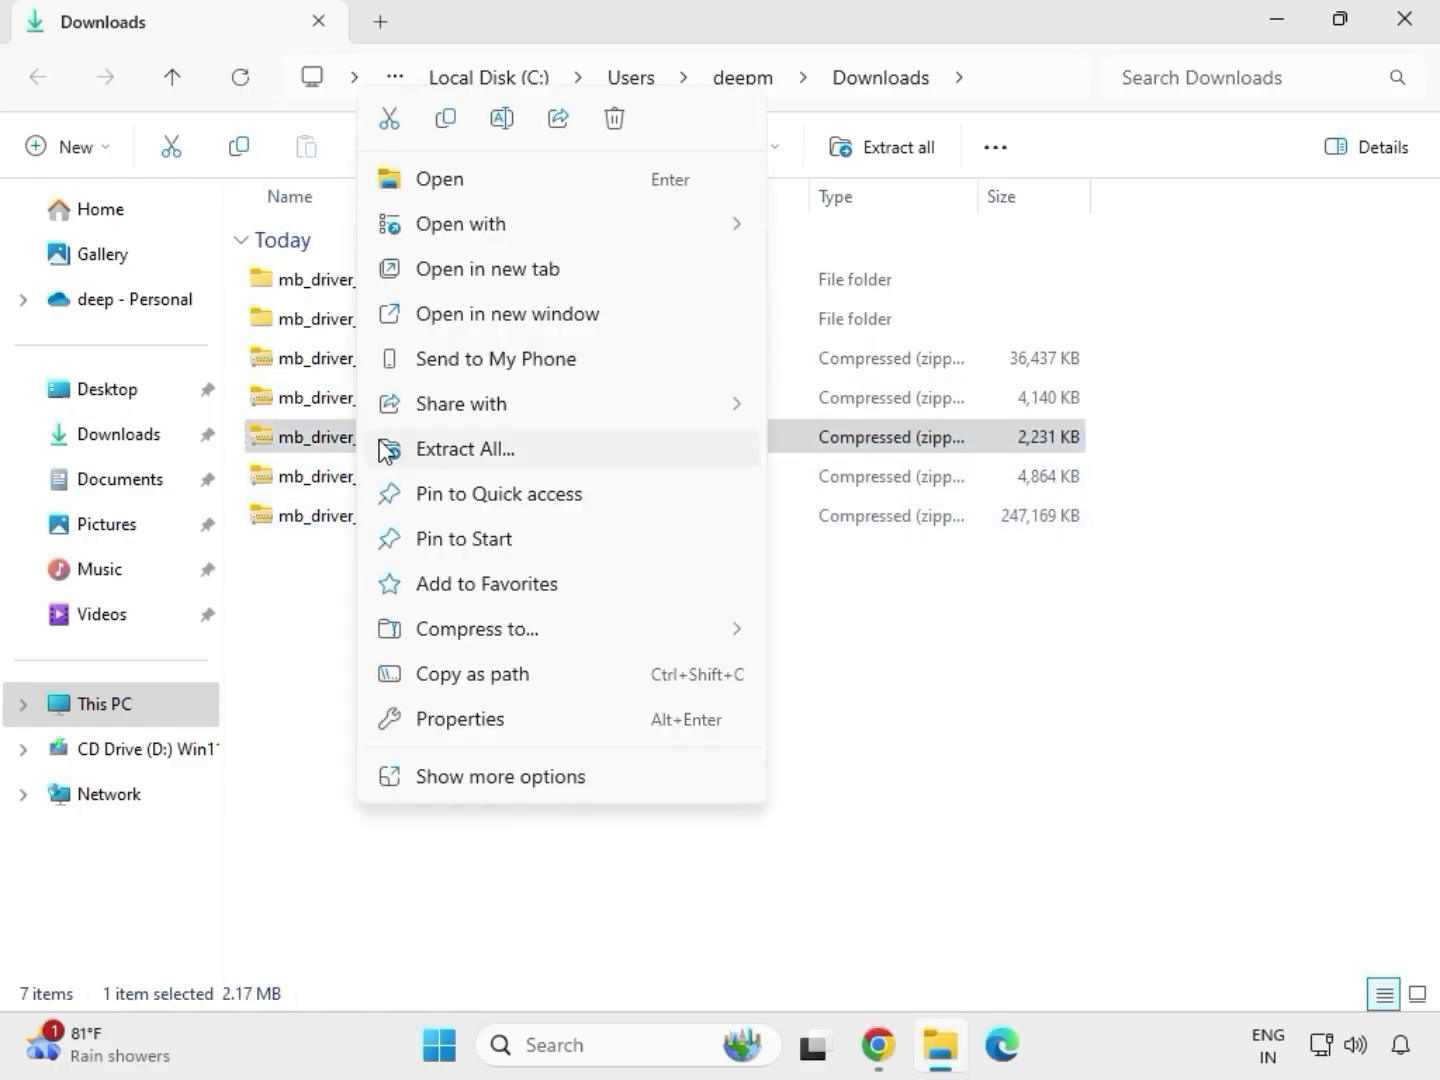
{"action": "left_click", "coordinate": [441, 450]}
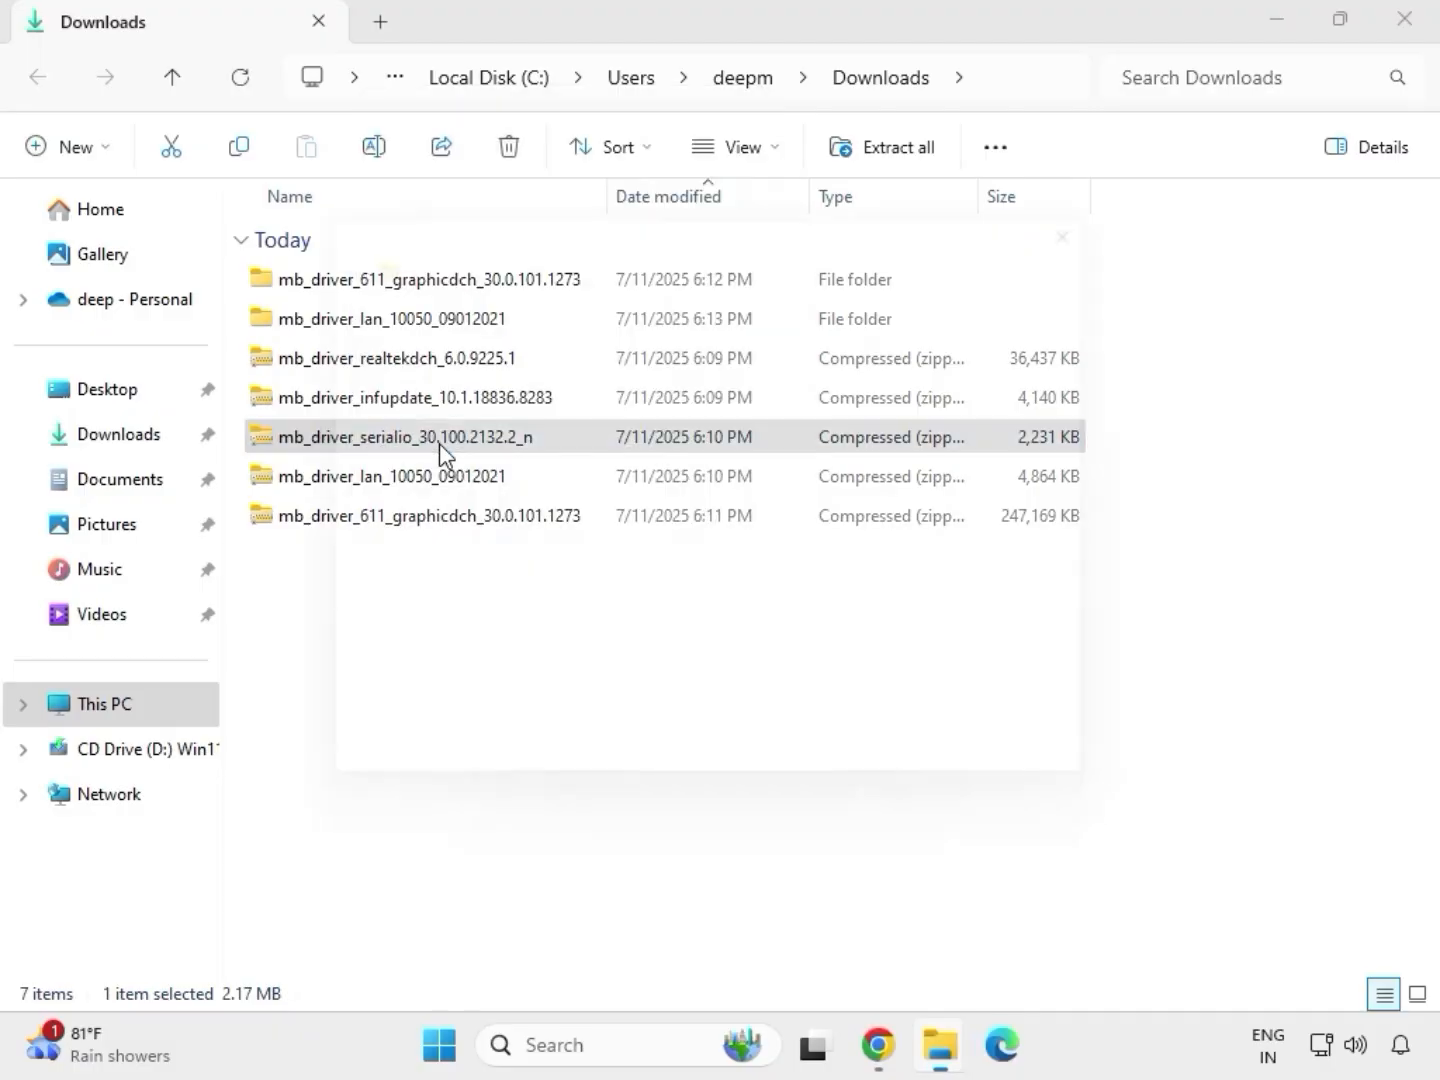
{"action": "left_click", "coordinate": [964, 792]}
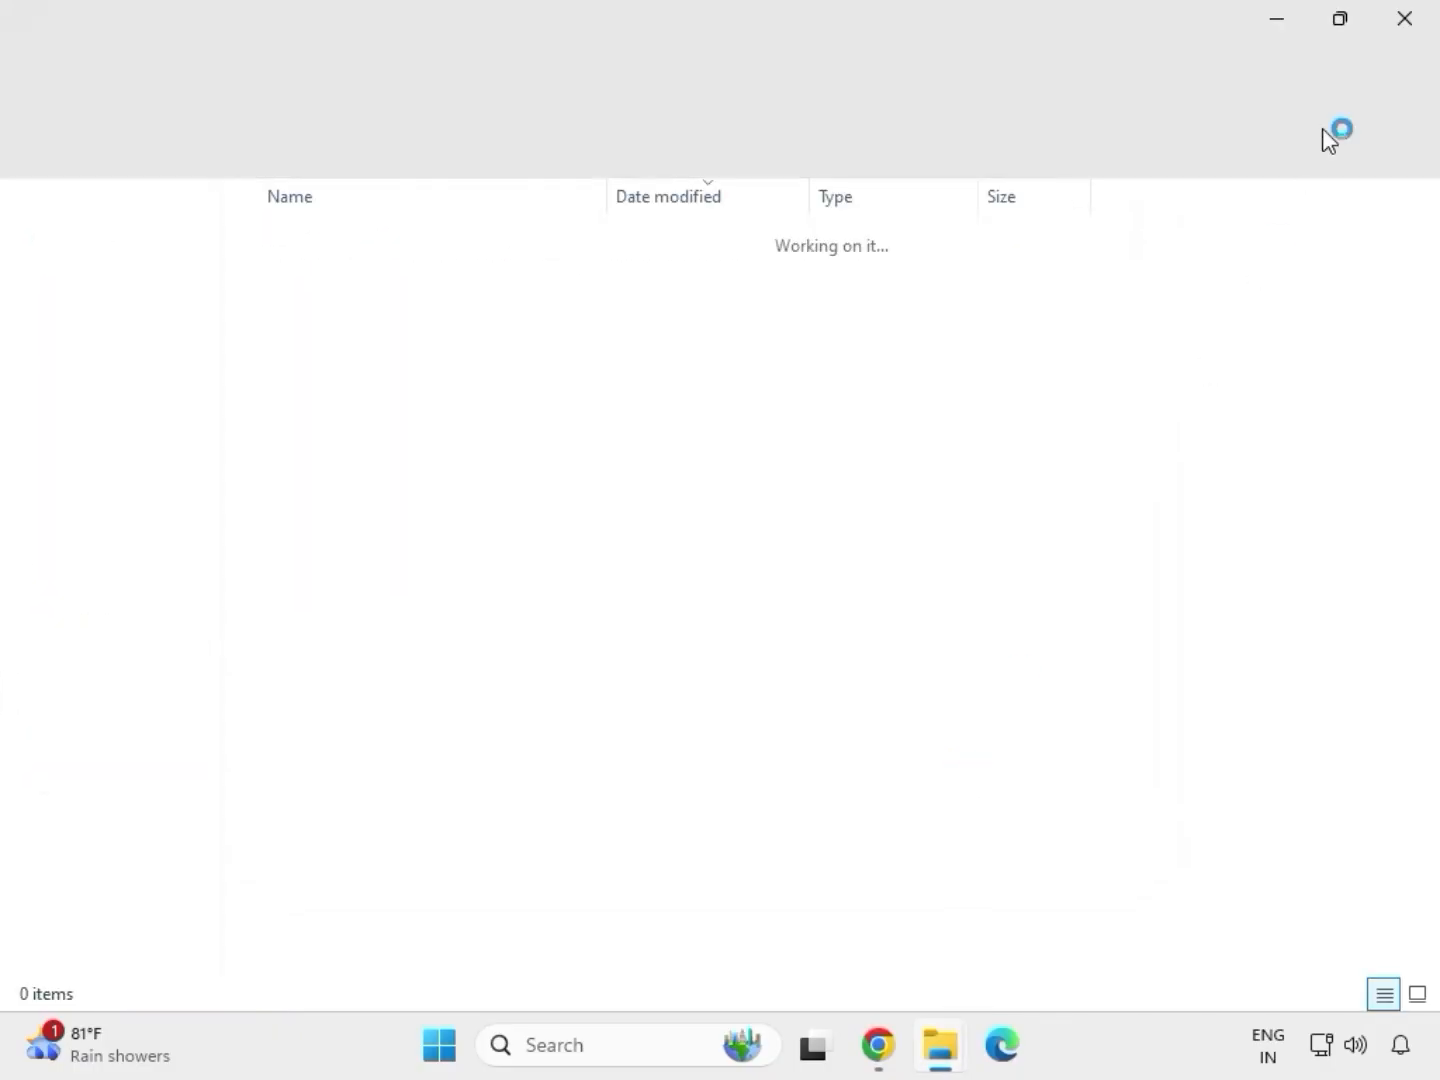
{"action": "left_click", "coordinate": [1390, 30]}
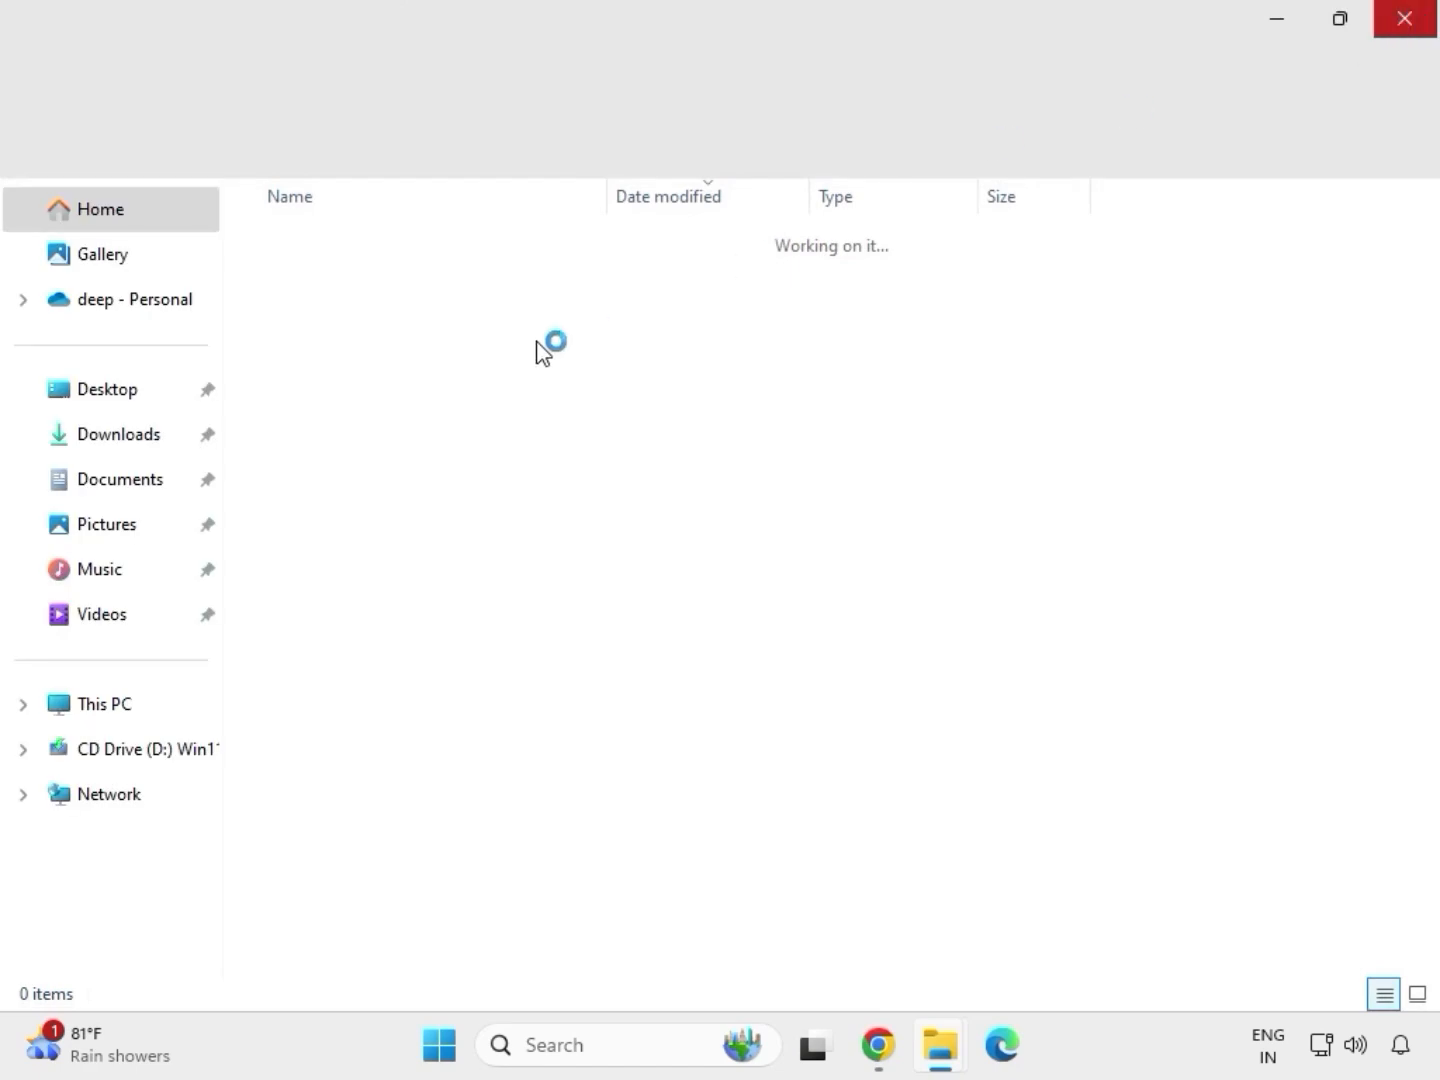
Extract the mb_driver_infupdate_10.1.18836.8283 archive into its own folder in Downloads and close the extracted folder's window
{"action": "left_click", "coordinate": [370, 397]}
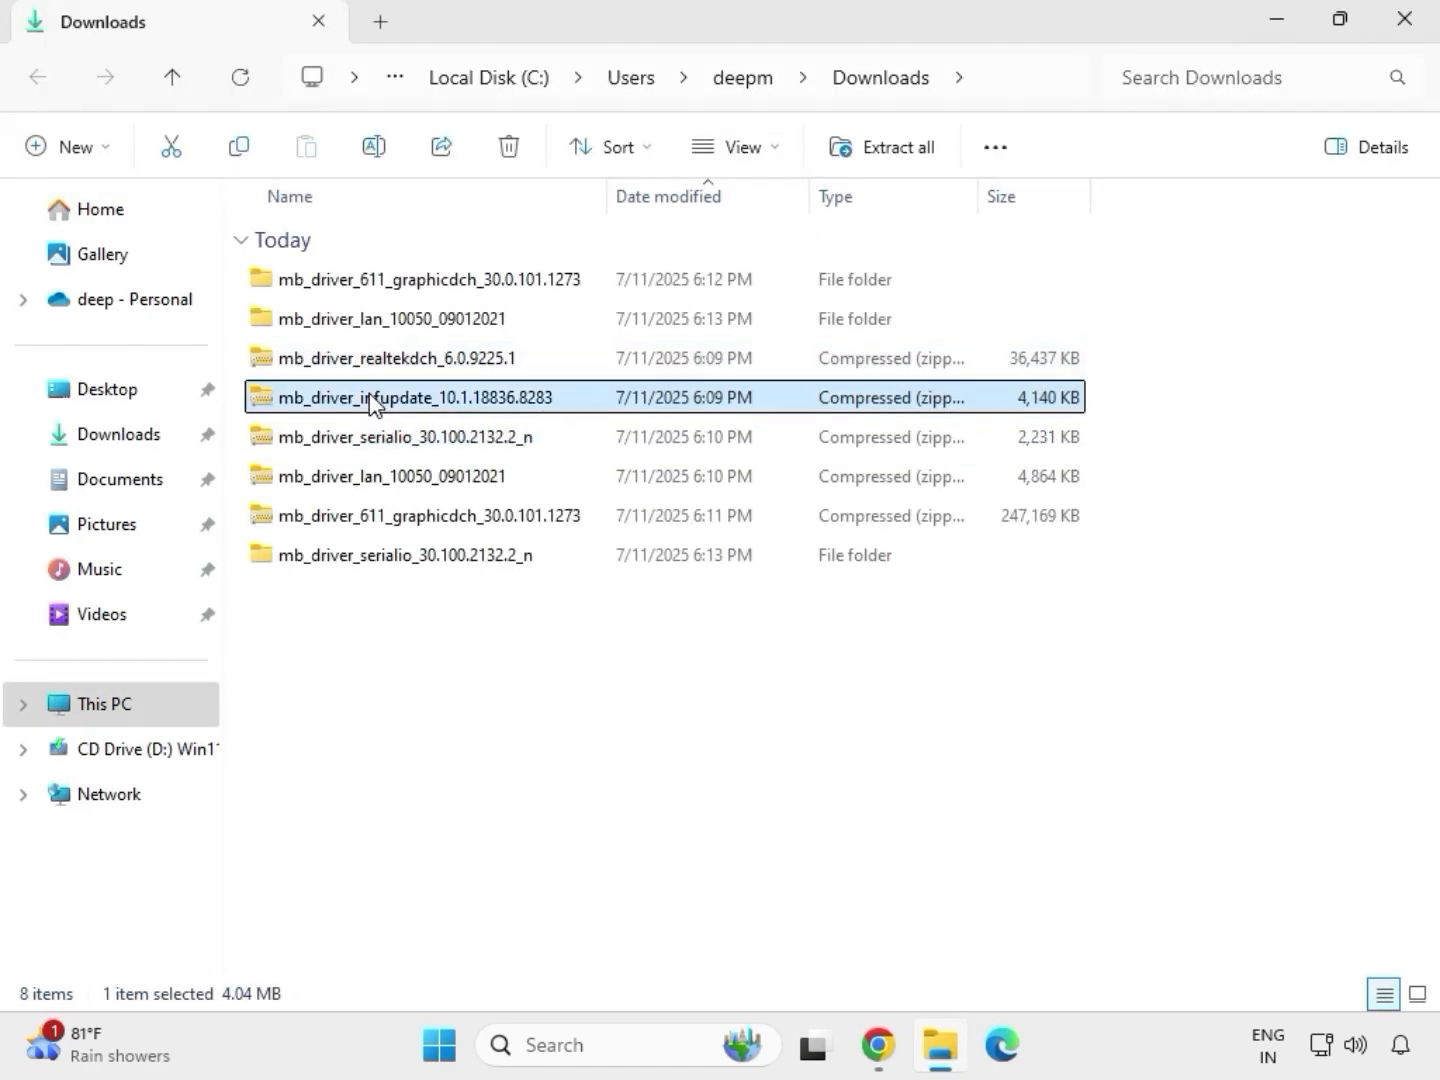
{"action": "right_click", "coordinate": [370, 396]}
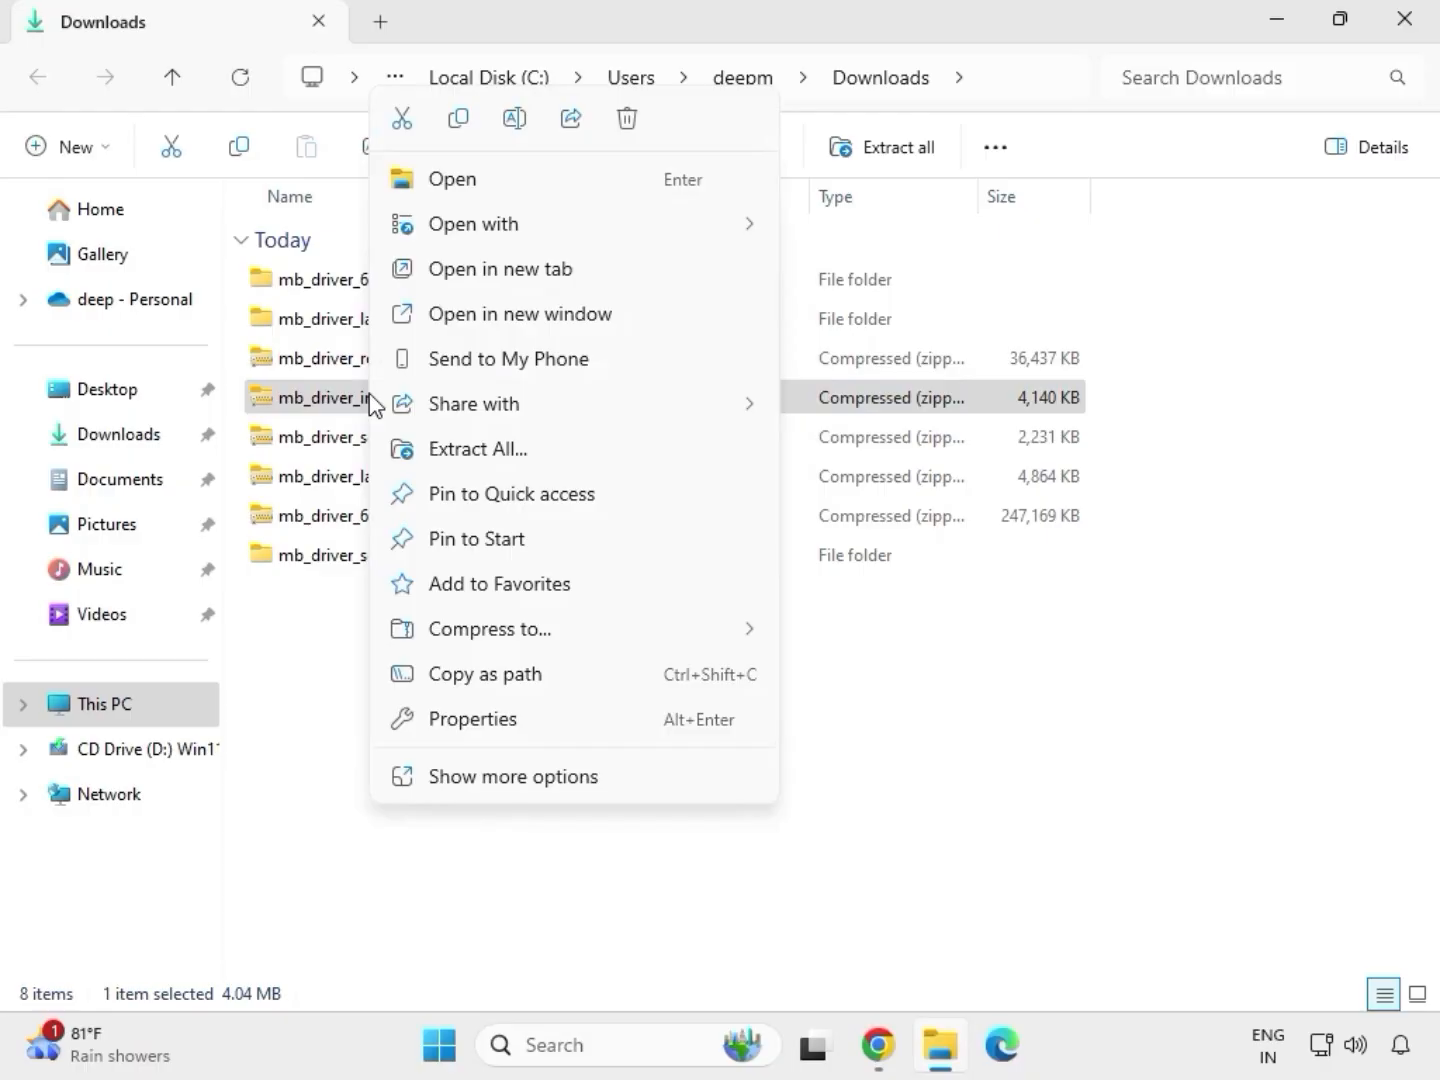
{"action": "left_click", "coordinate": [509, 452]}
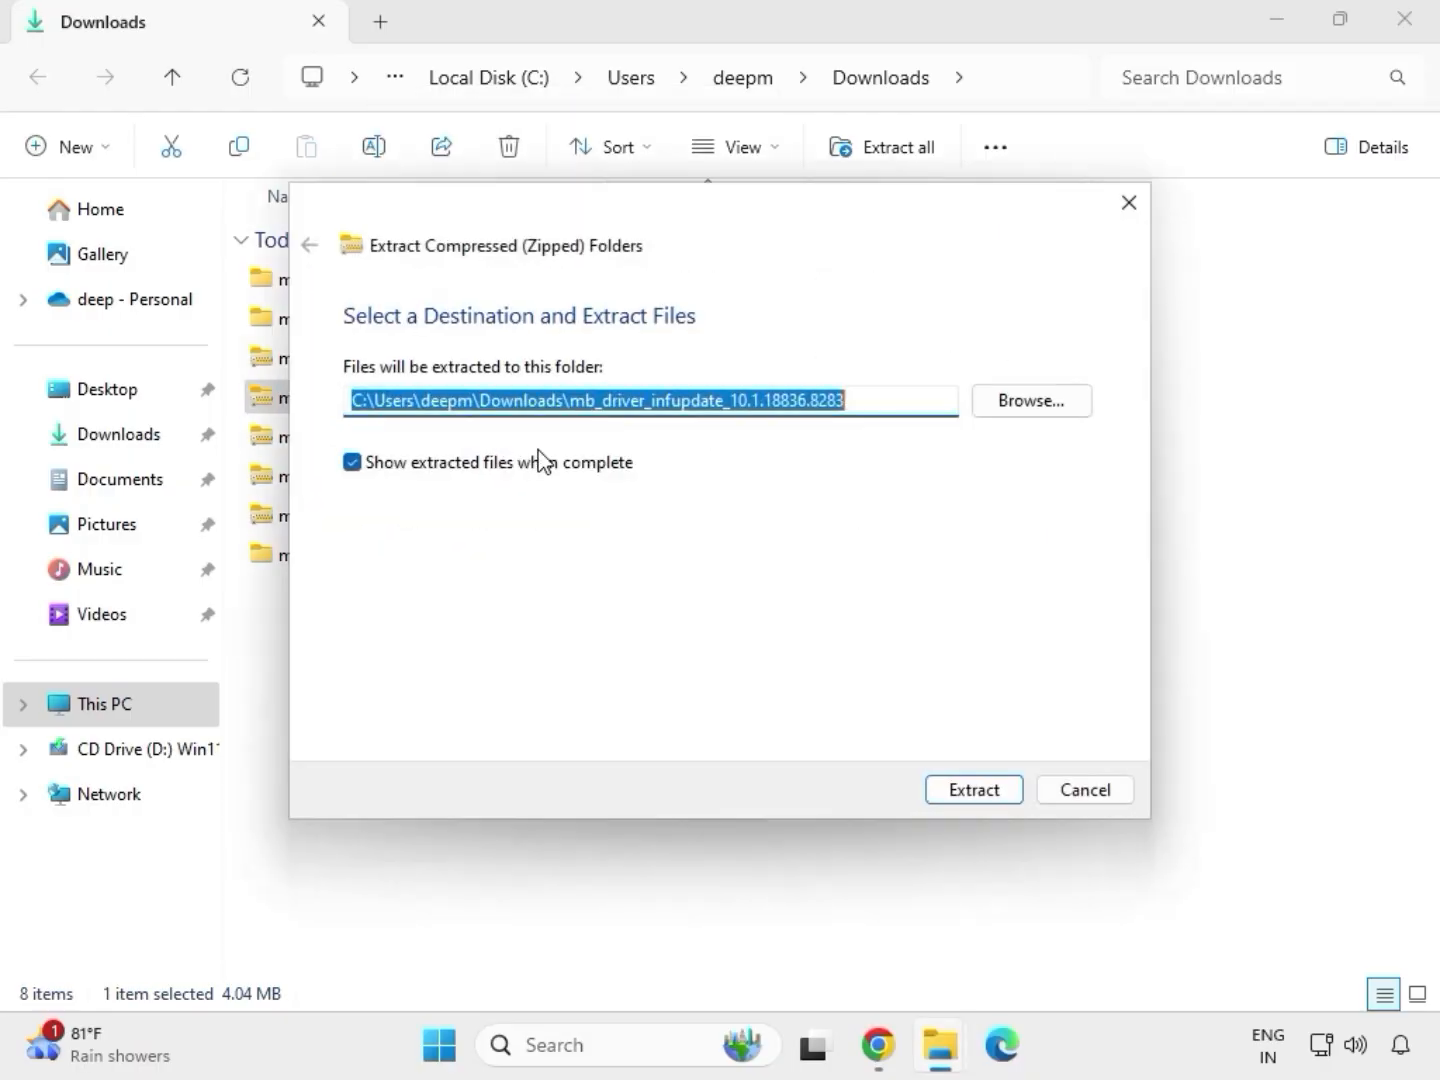
{"action": "left_click", "coordinate": [959, 800]}
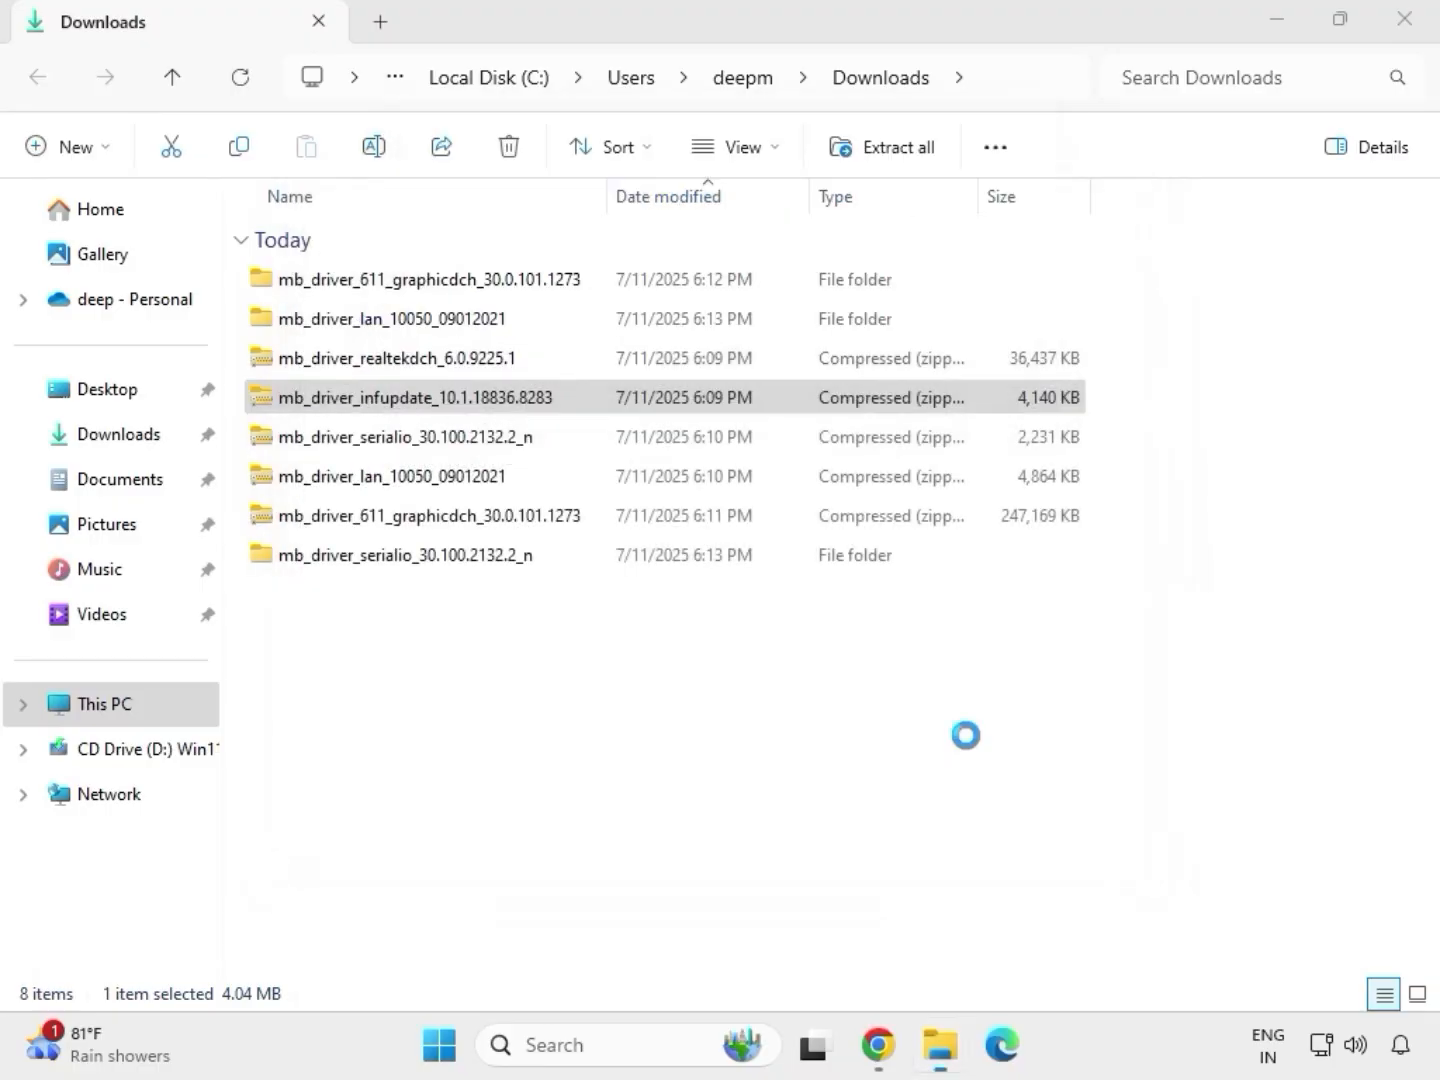
{"action": "left_click", "coordinate": [1409, 24]}
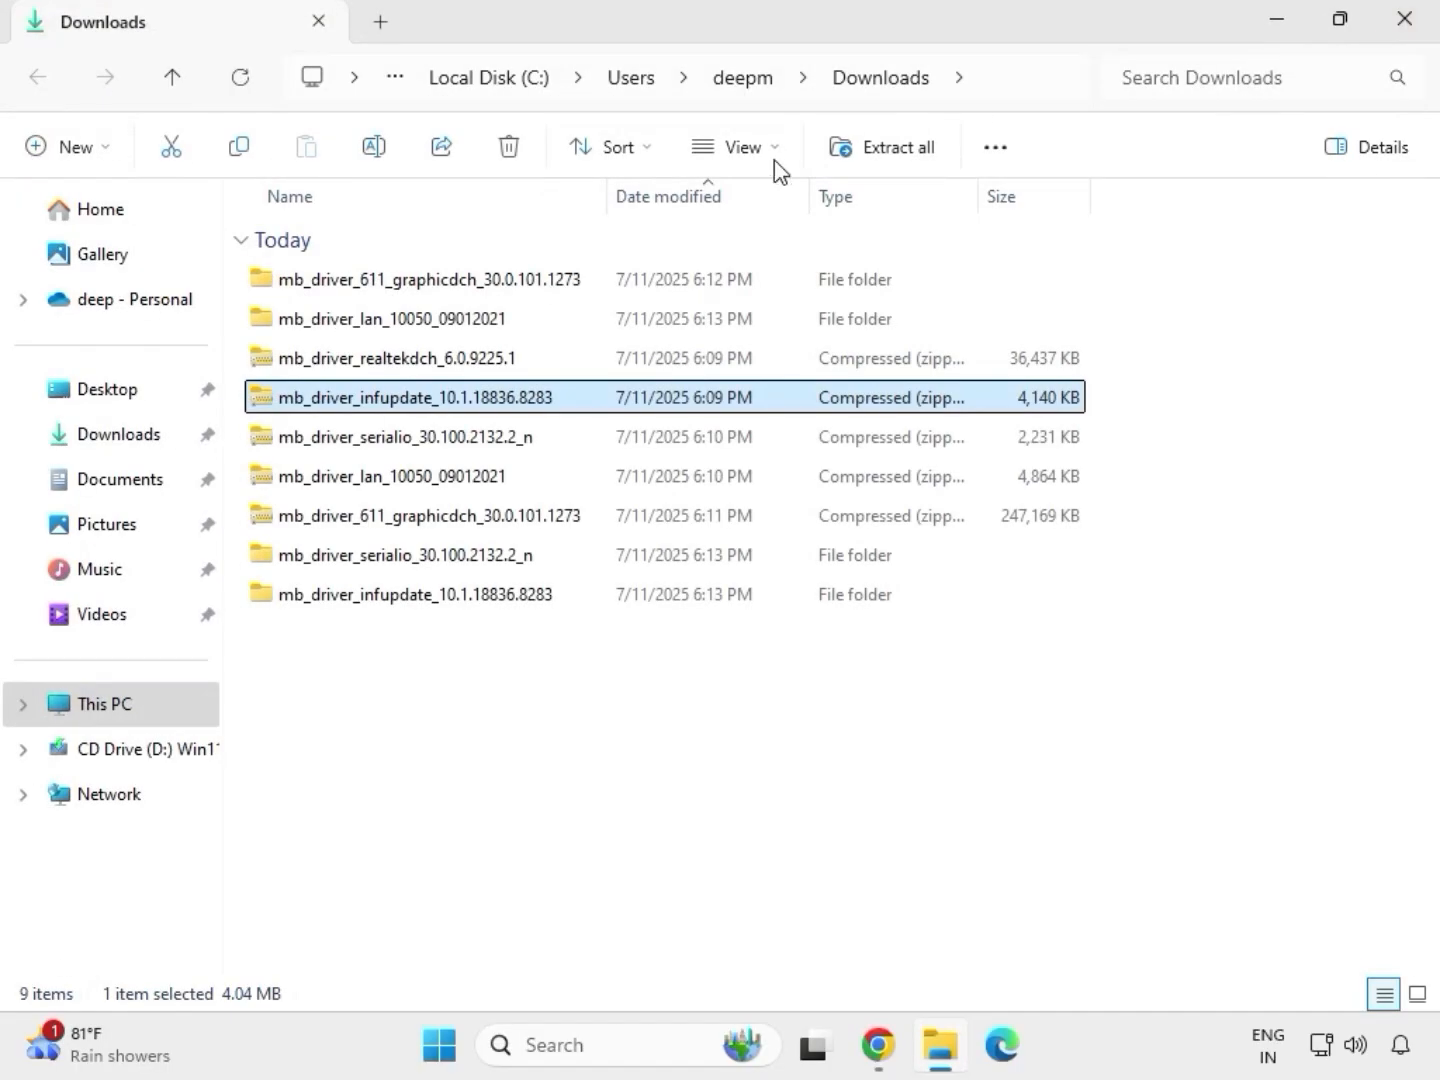
Extract the mb_driver_realtekdch_6.0.9225.1 archive into its own folder in Downloads and close the extracted folder's window
{"action": "left_click", "coordinate": [388, 365]}
{"action": "right_click", "coordinate": [388, 365]}
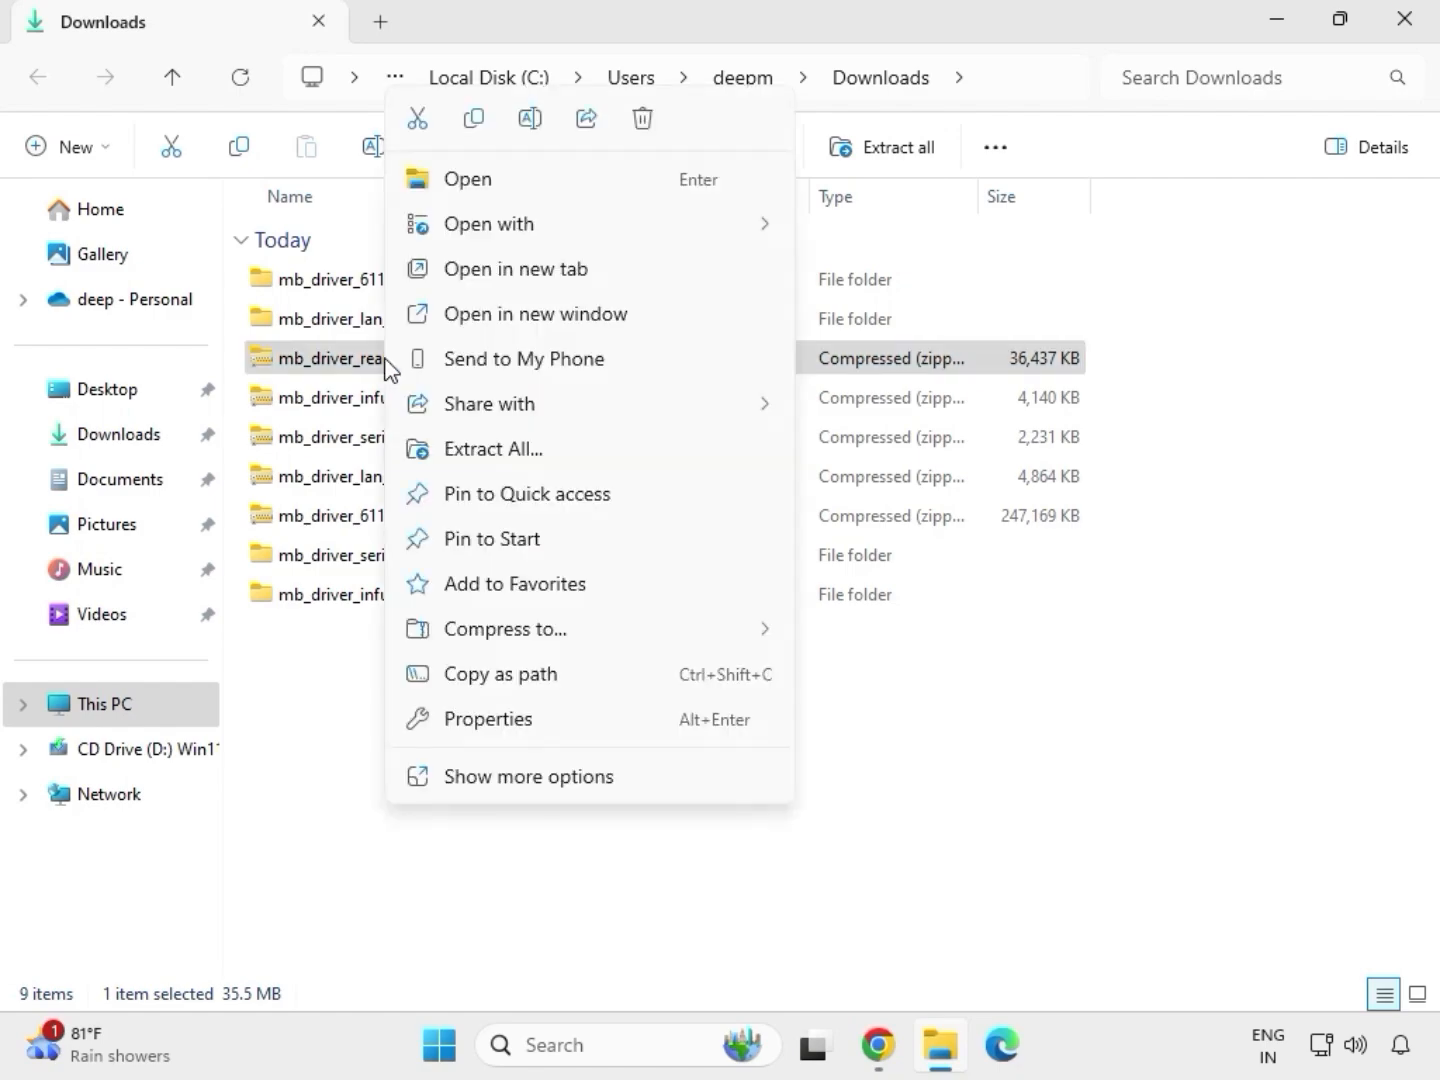
{"action": "left_click", "coordinate": [474, 454]}
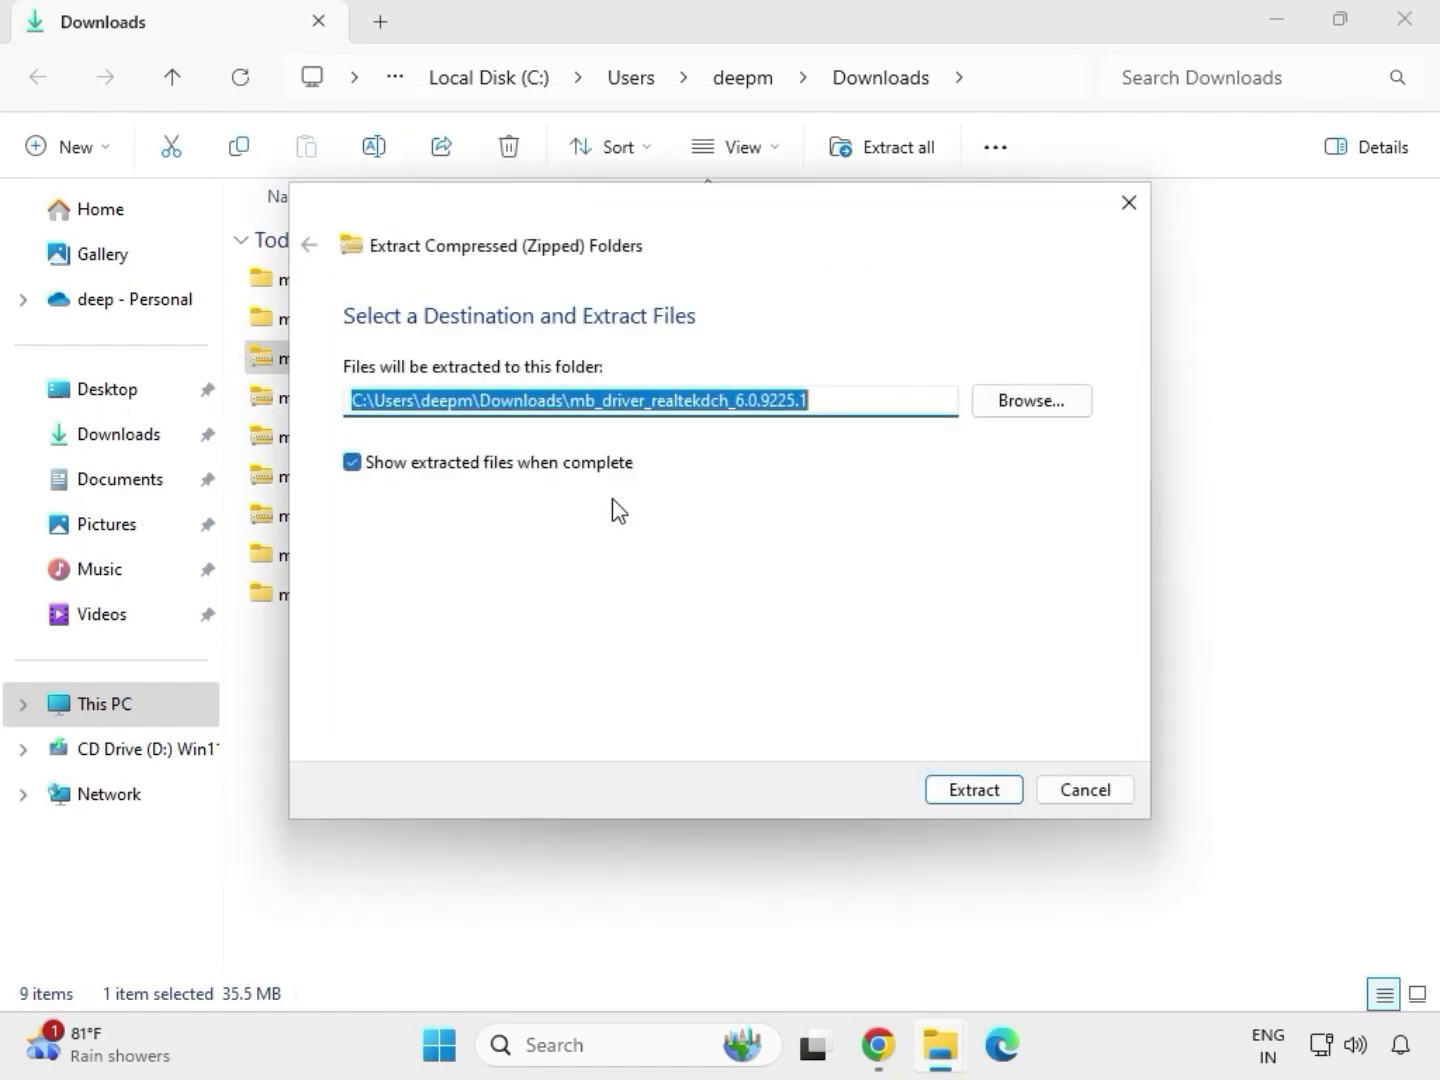
{"action": "left_click", "coordinate": [938, 788]}
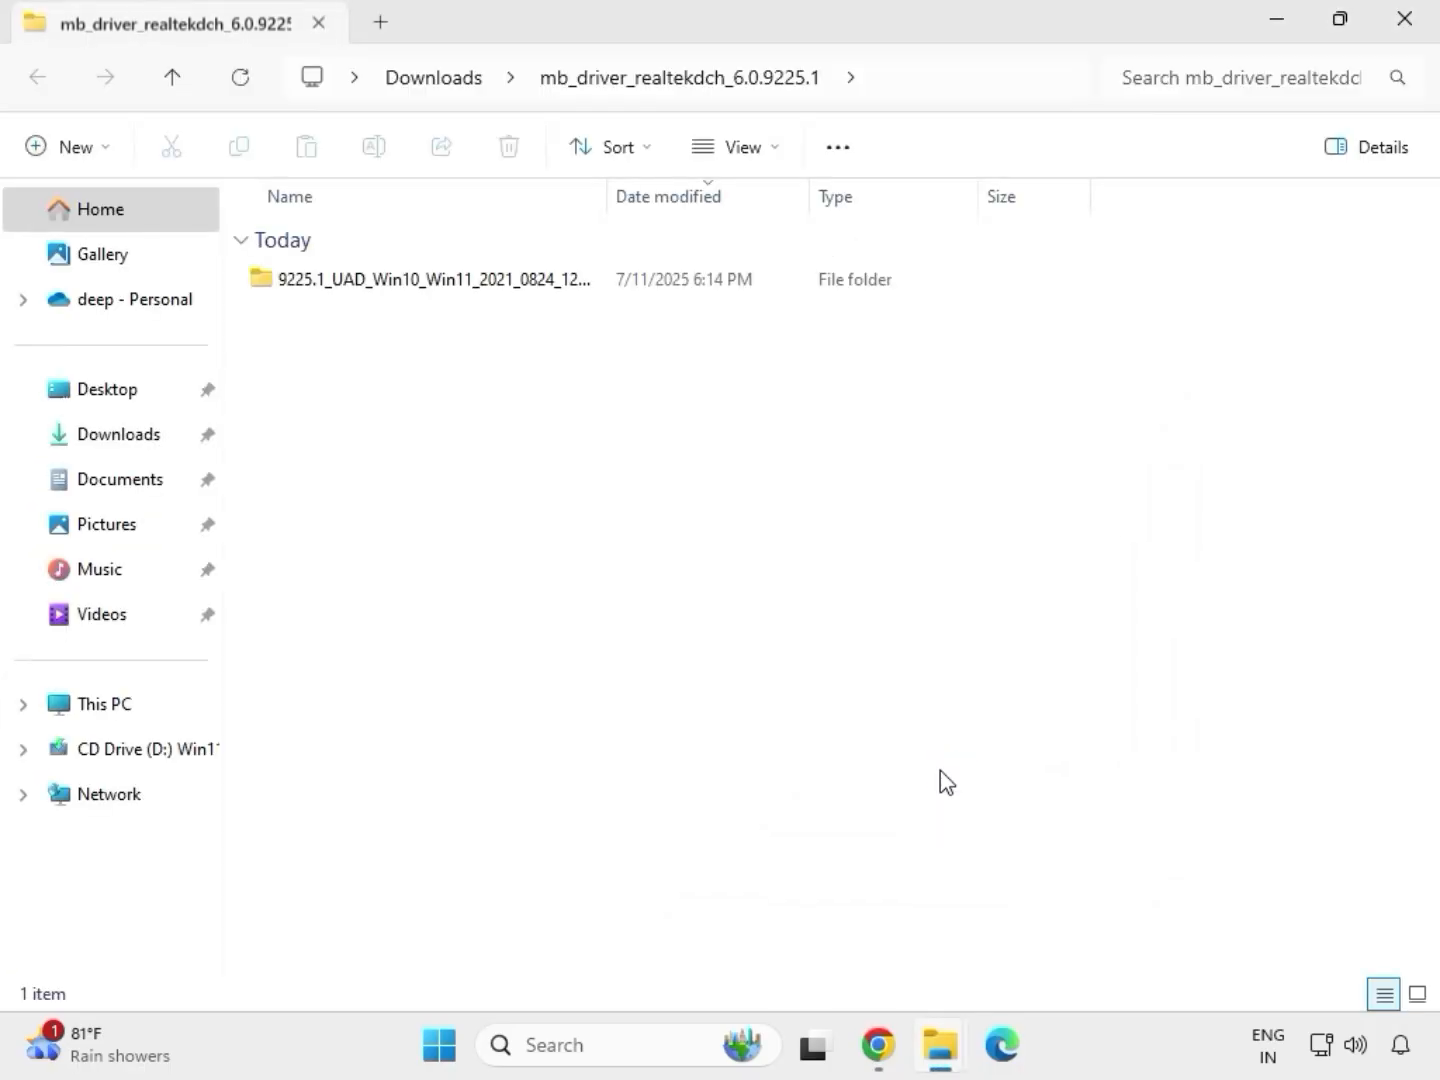
{"action": "left_click", "coordinate": [1406, 28]}
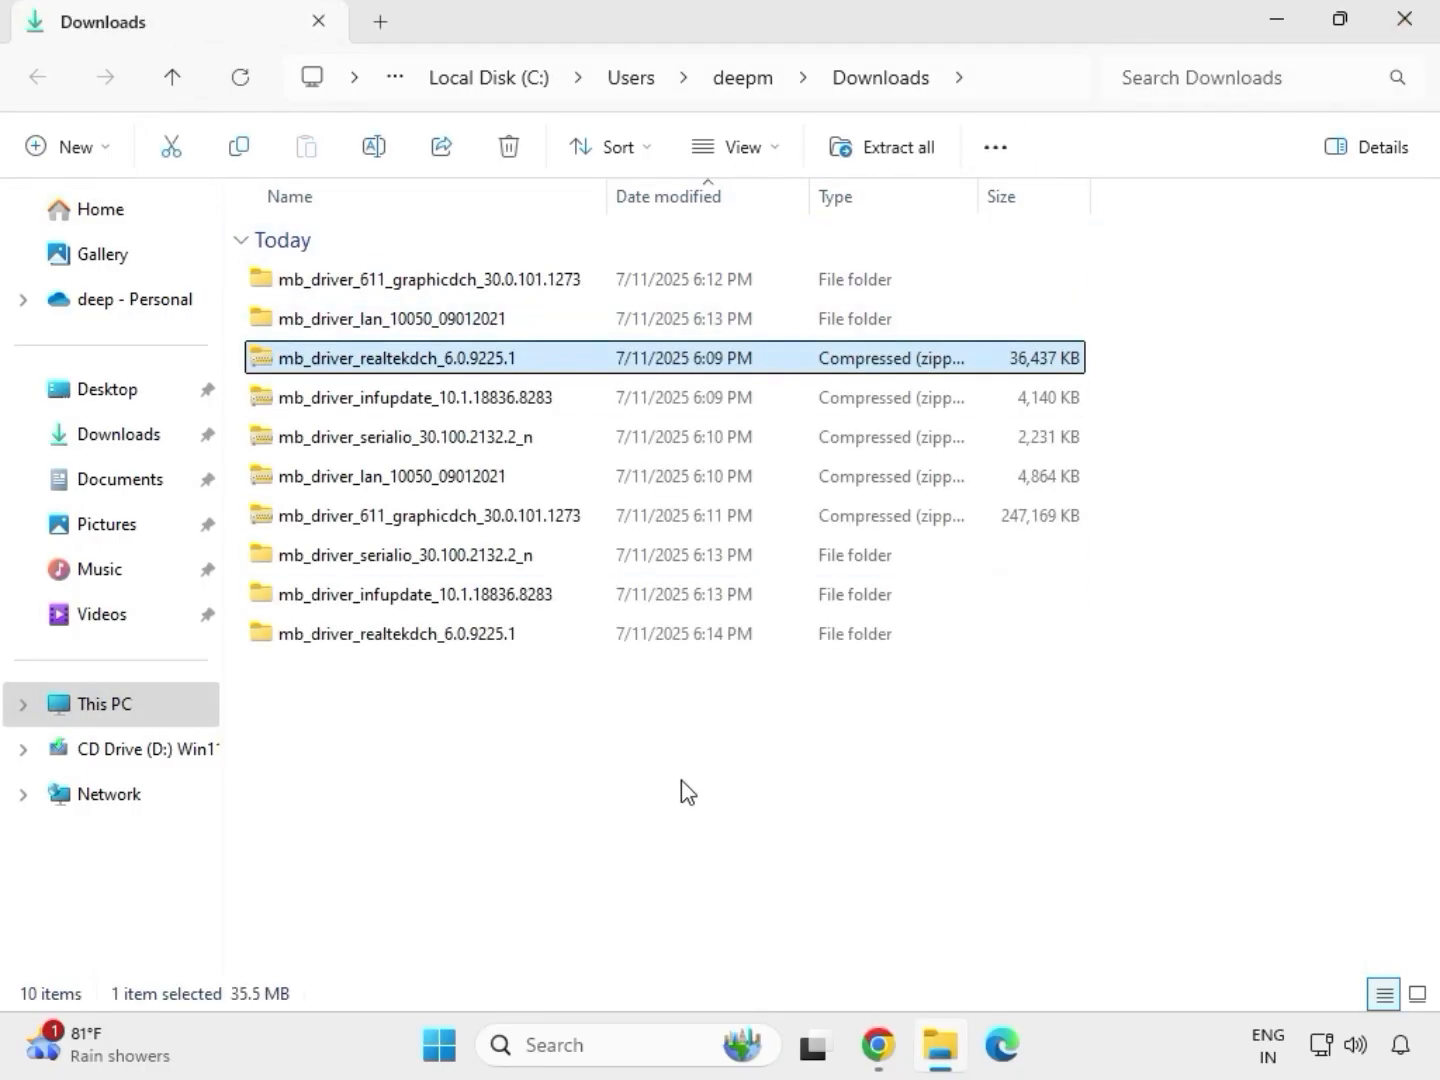
Clear the file selection and refresh the Downloads folder listing
{"action": "left_click", "coordinate": [679, 795]}
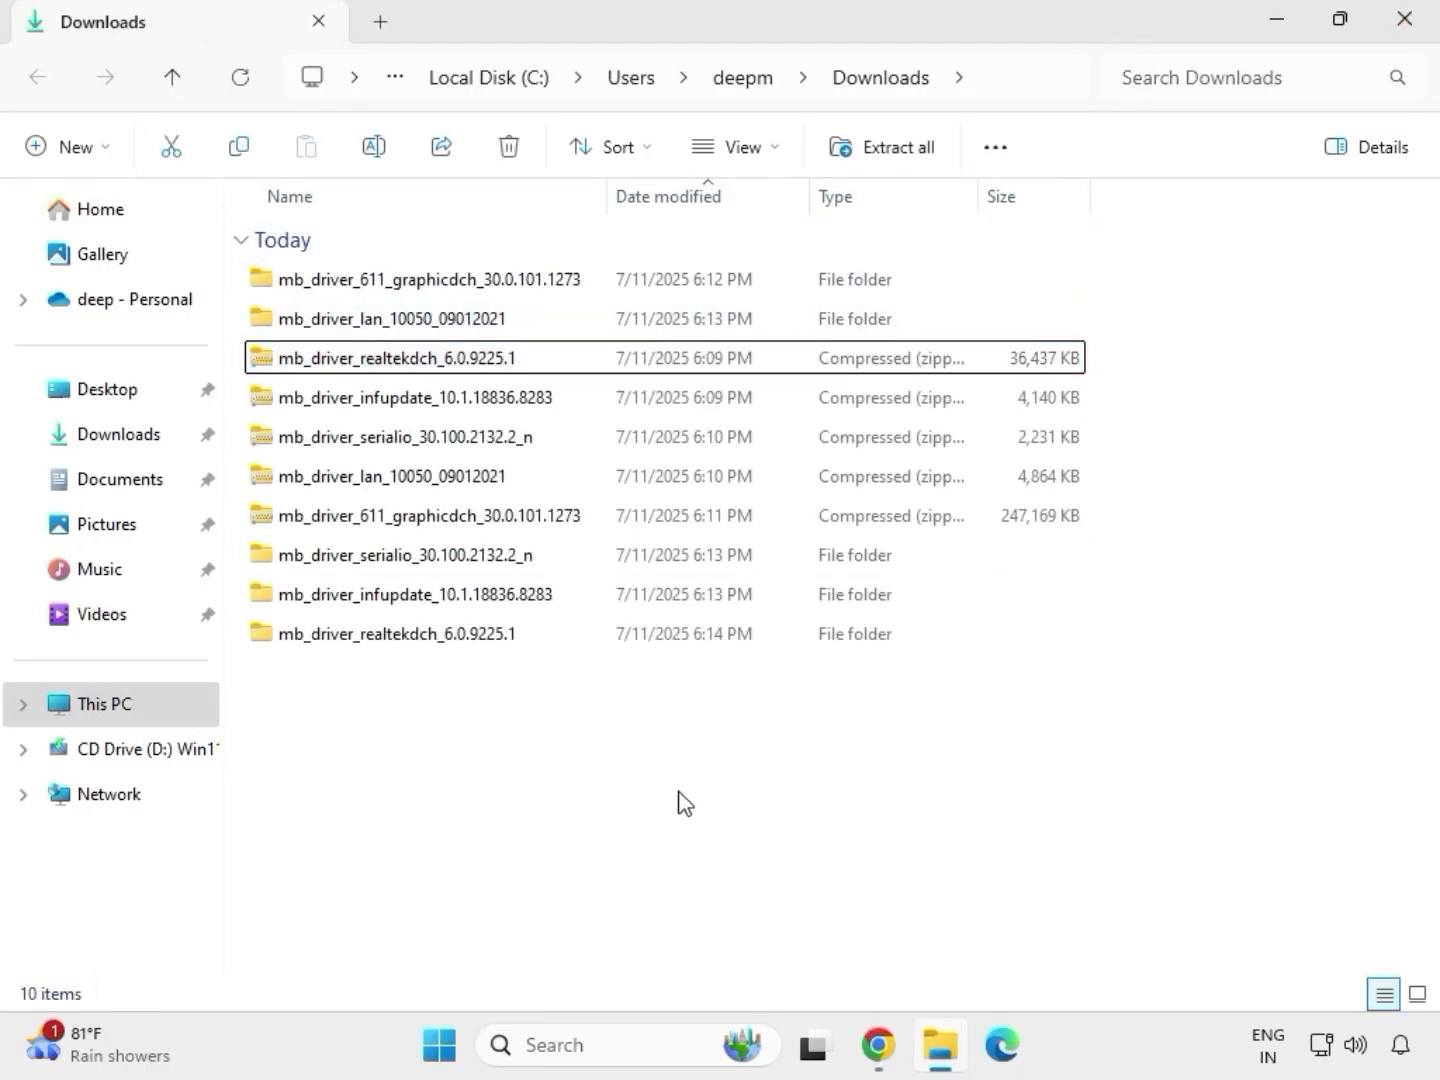
{"action": "right_click", "coordinate": [603, 742]}
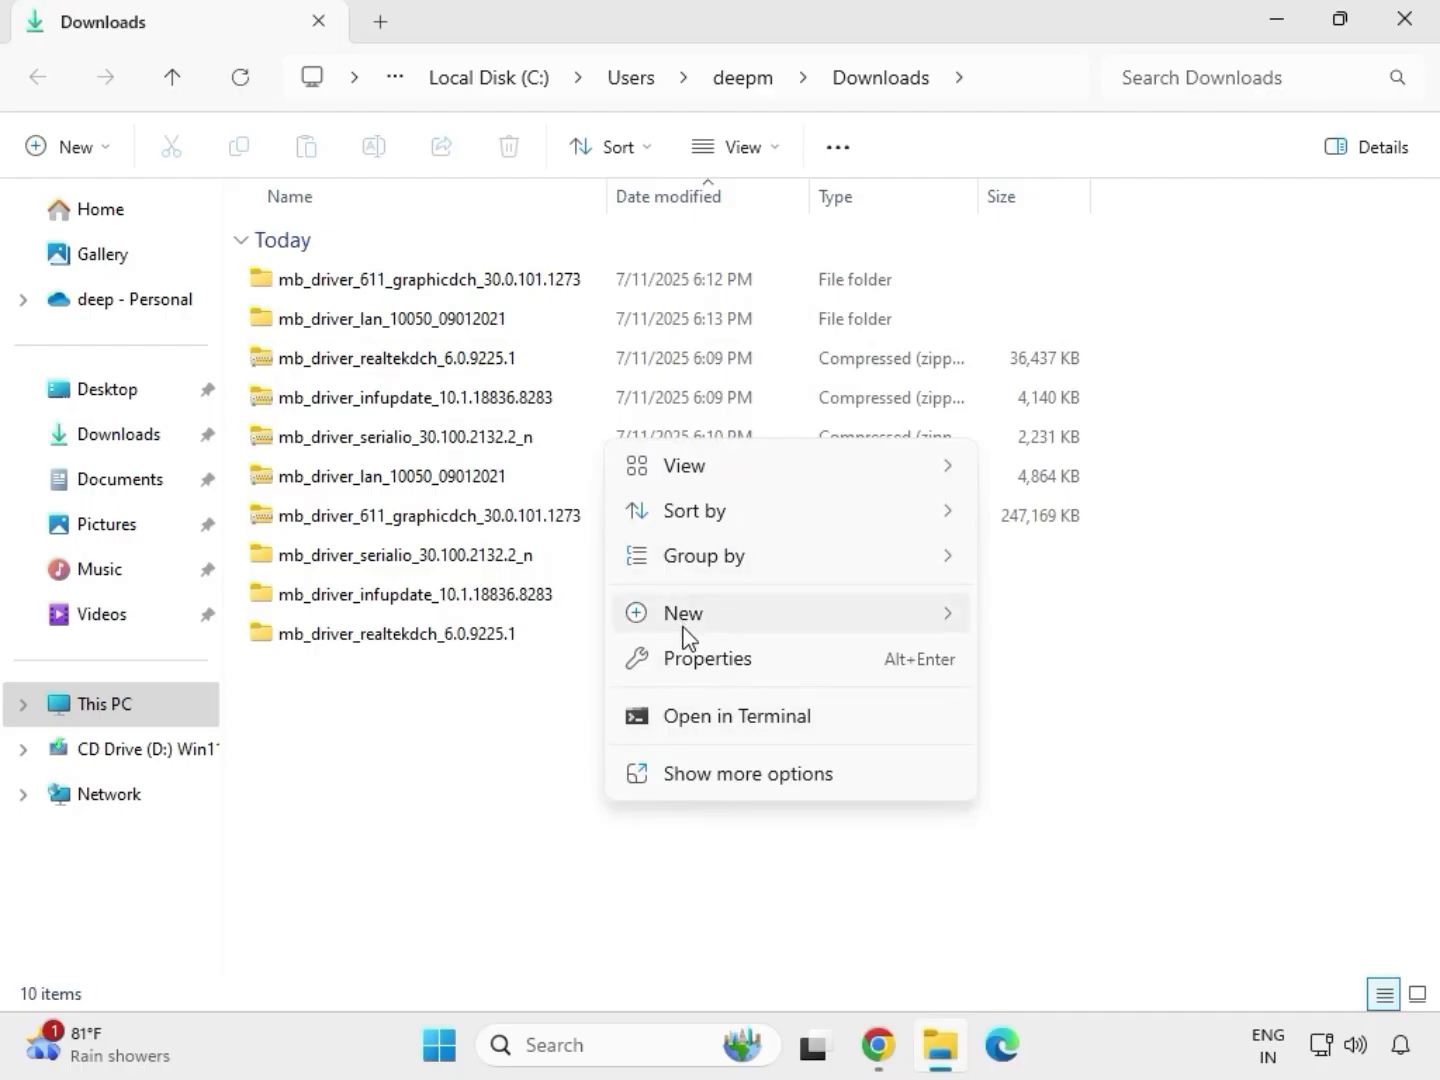
{"action": "mouse_move", "coordinate": [679, 628]}
{"action": "key", "text": "Escape"}
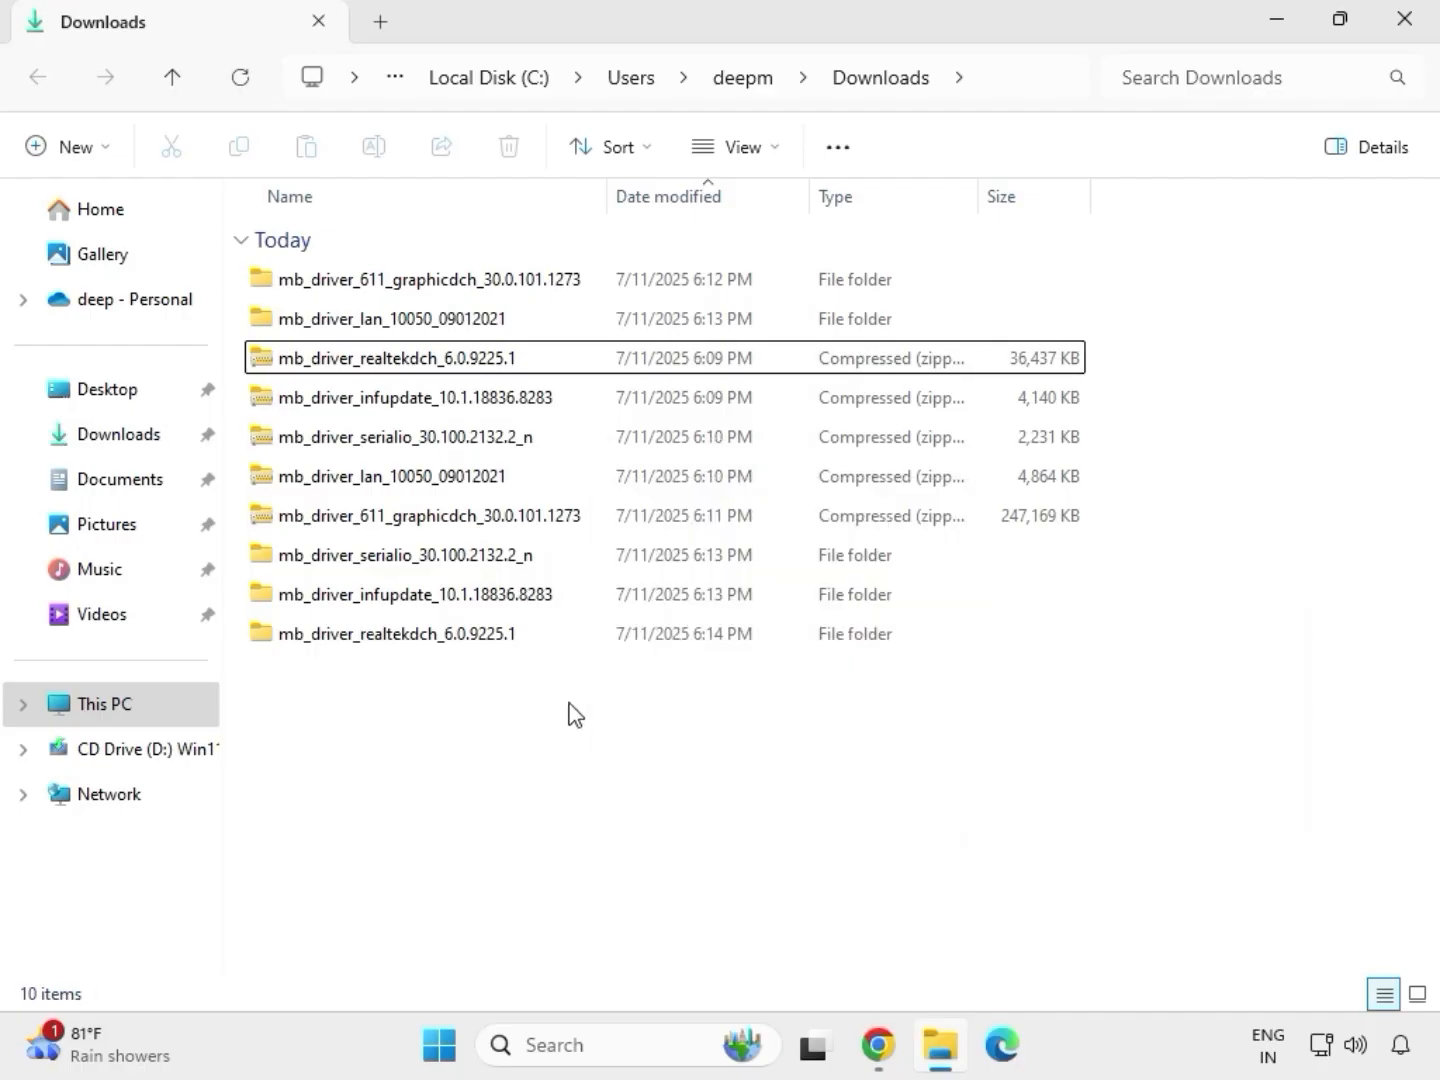
{"action": "right_click", "coordinate": [571, 713]}
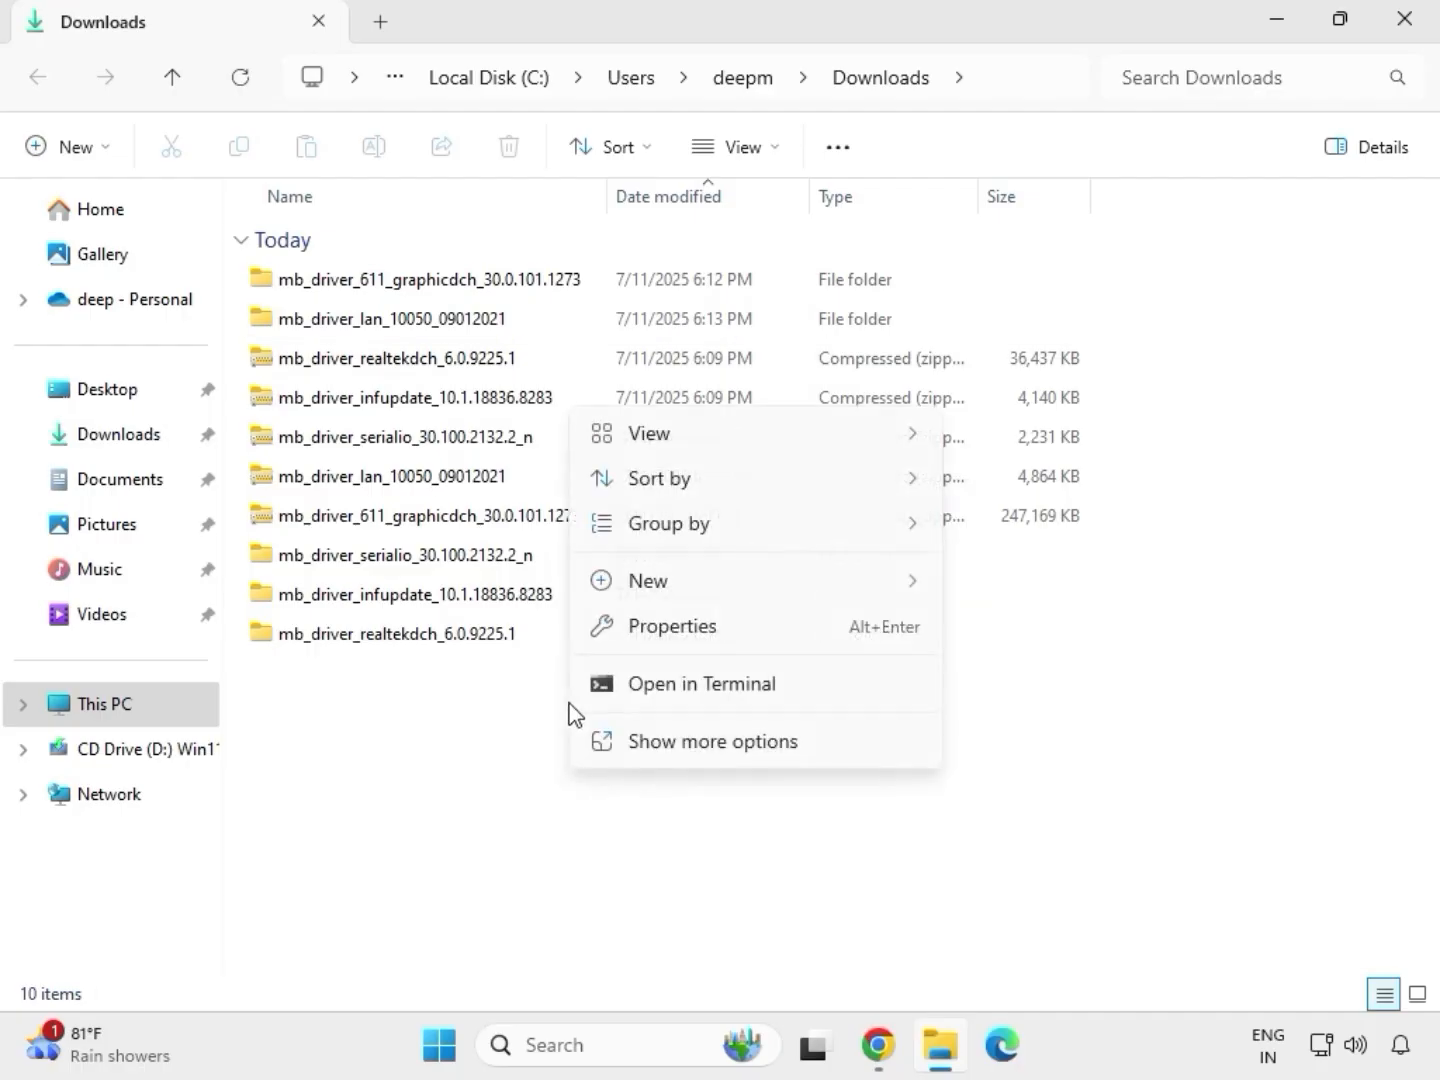
{"action": "left_click", "coordinate": [658, 741]}
{"action": "left_click", "coordinate": [661, 445]}
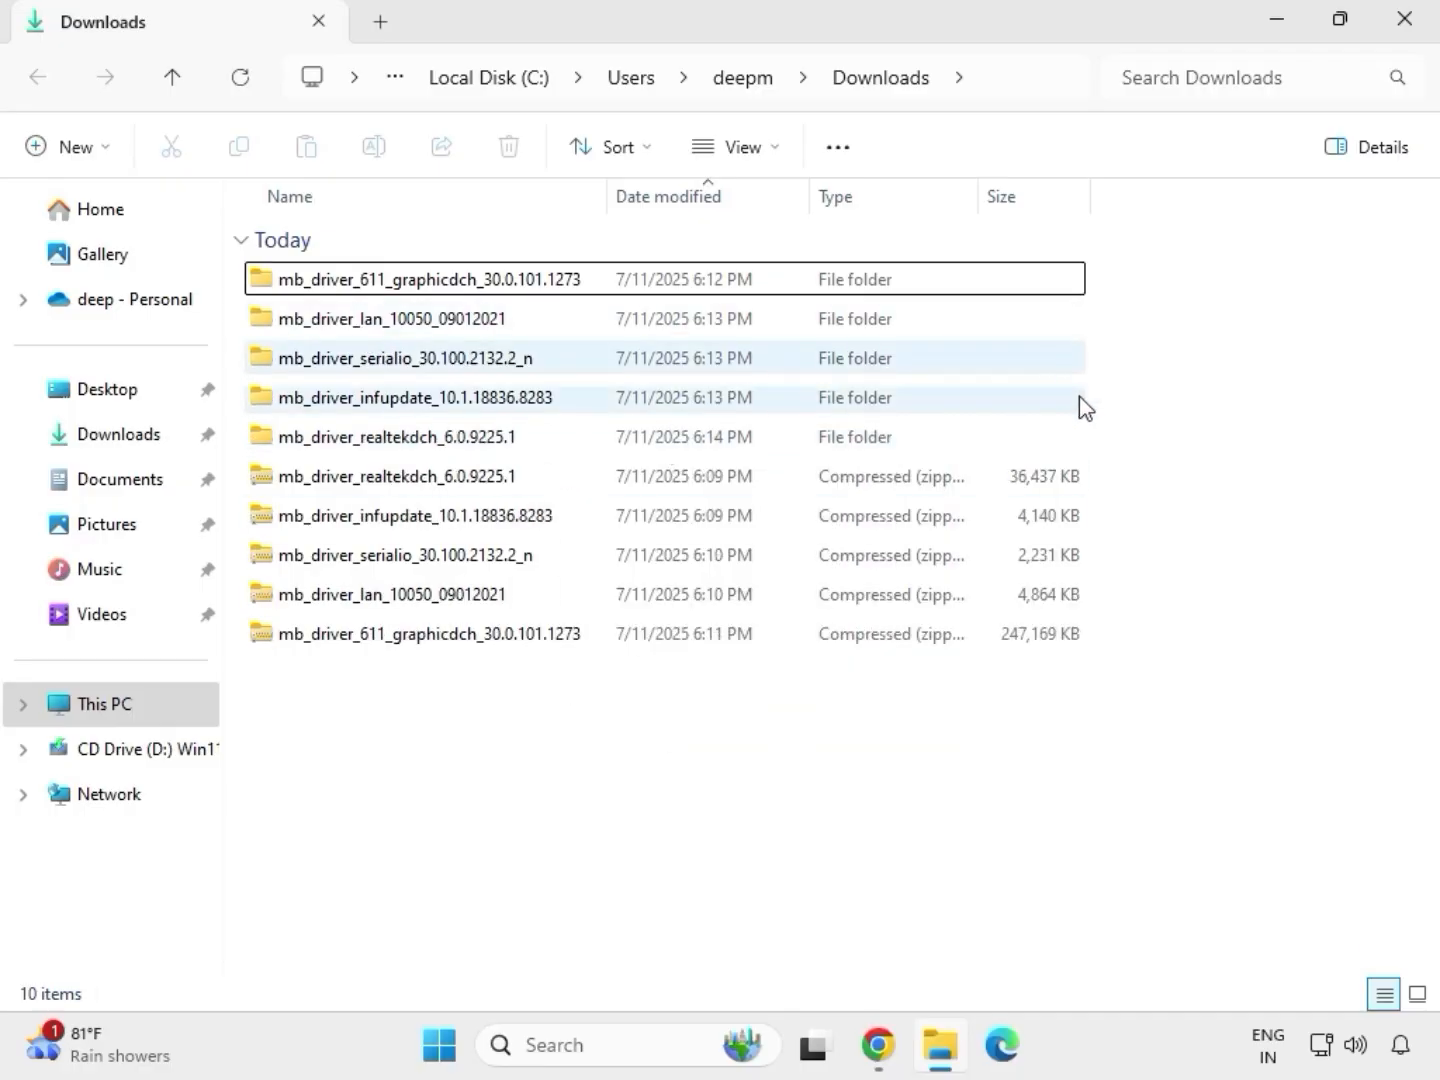
Run the mb_driver_611_graphicdch_30.0.101.1273 installer from its extracted folder as administrator, allow it to make changes and close the folder window
{"action": "left_click_drag", "start_coordinate": [1106, 452], "coordinate": [716, 290]}
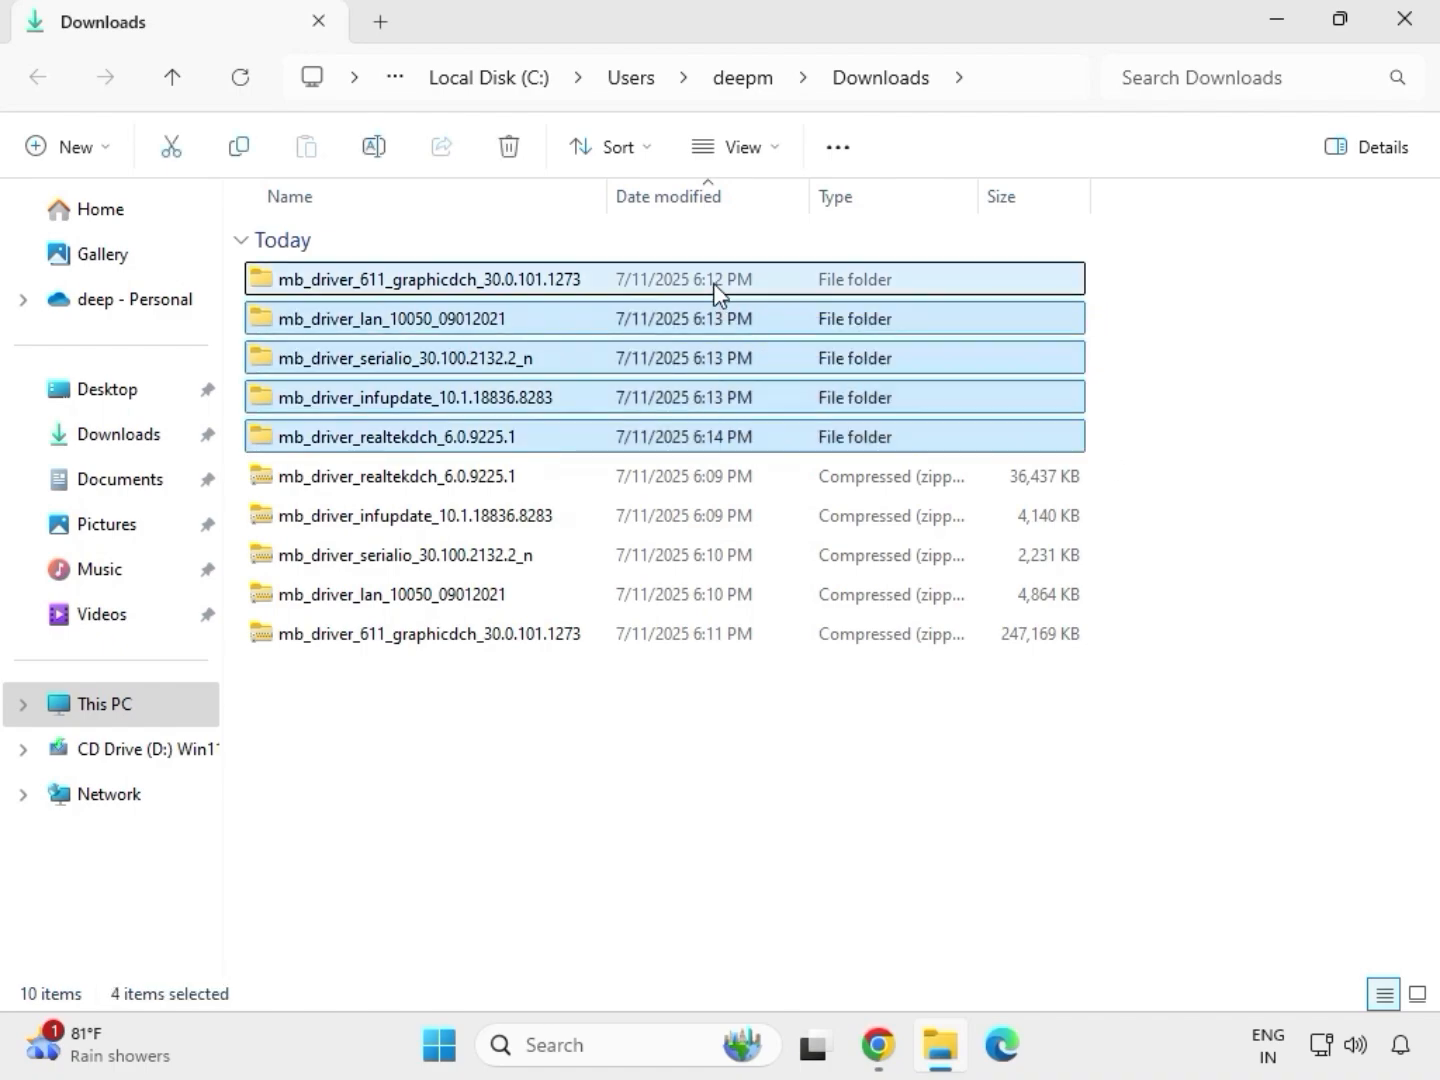
{"action": "left_click", "coordinate": [424, 283]}
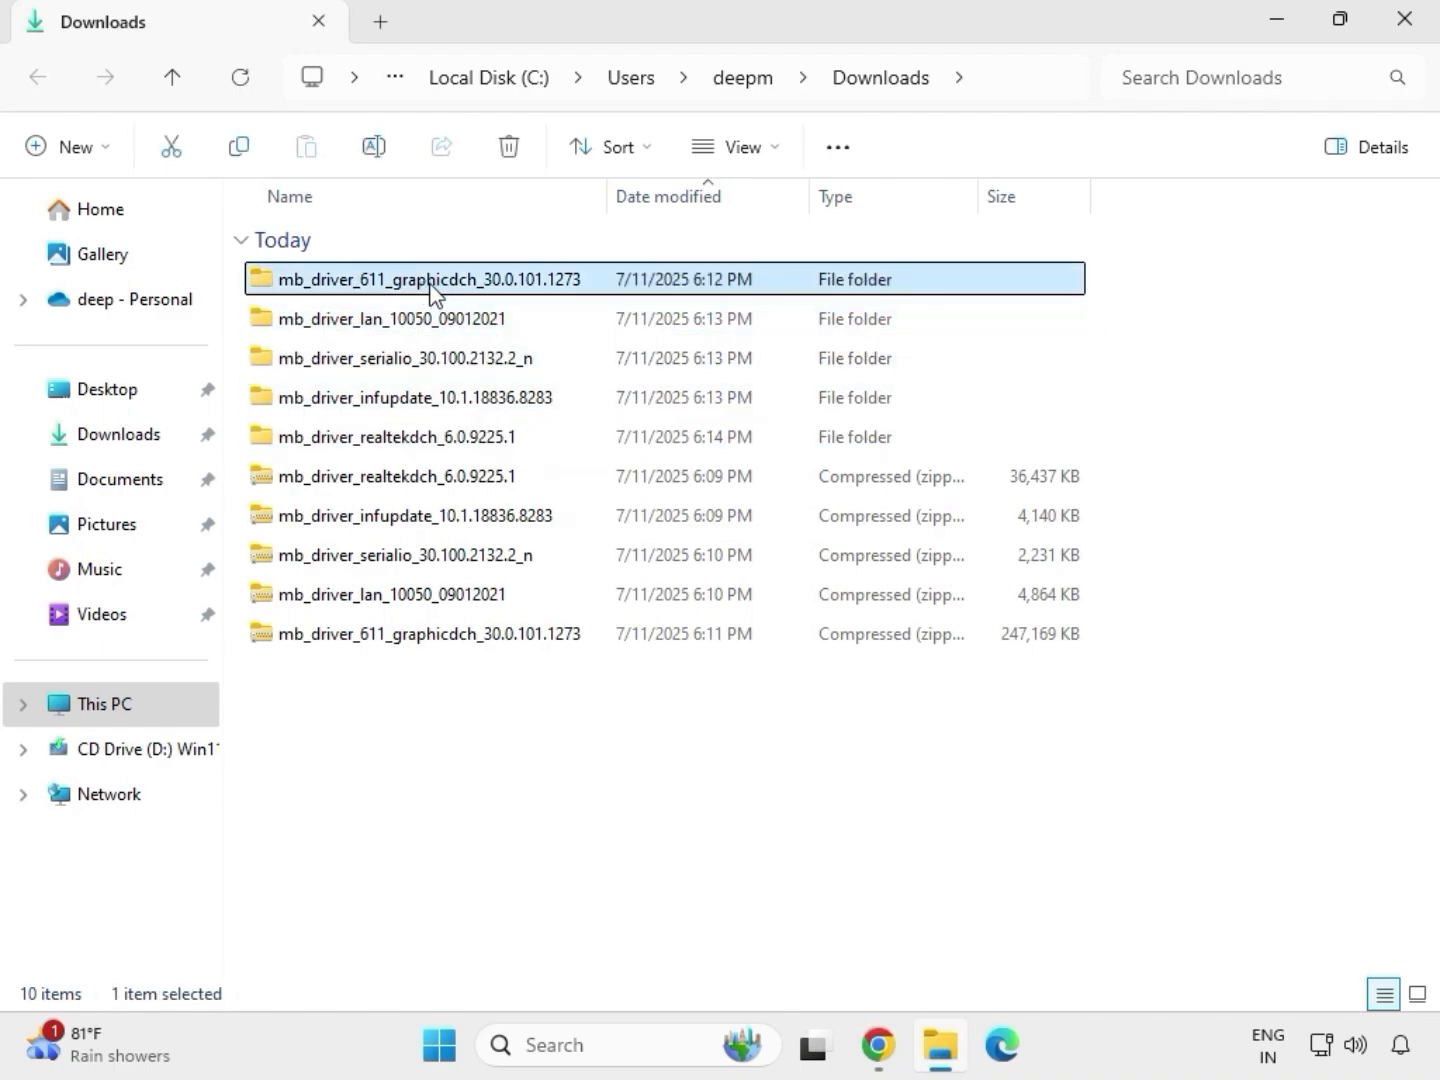
{"action": "double_click", "coordinate": [461, 289]}
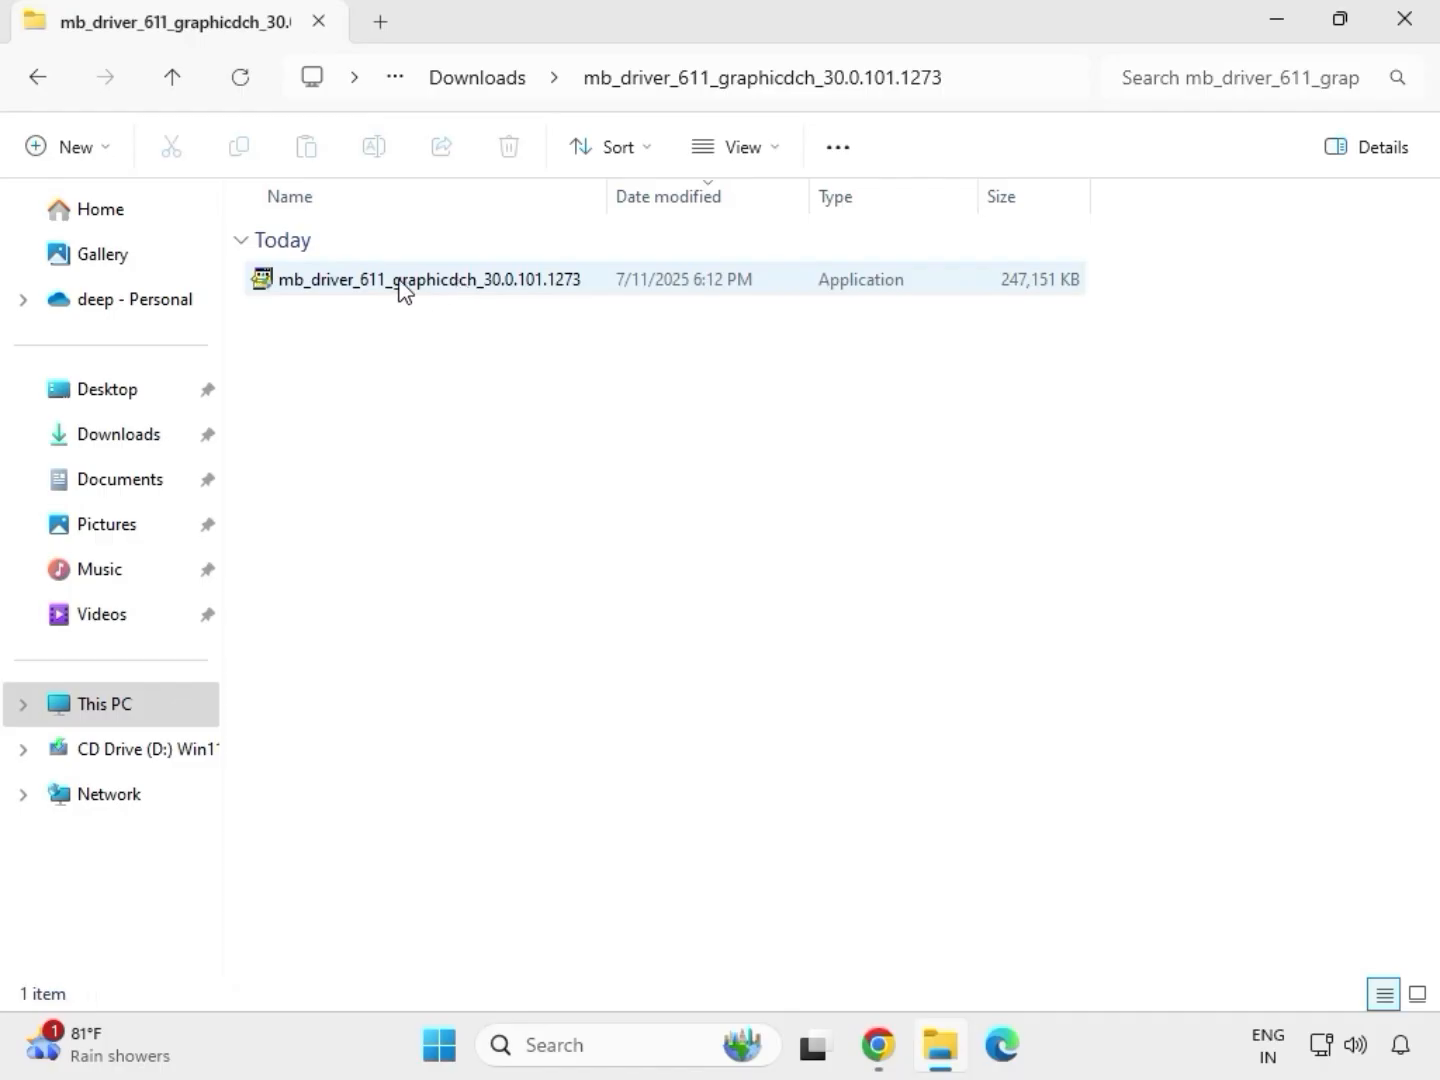
{"action": "left_click", "coordinate": [404, 292]}
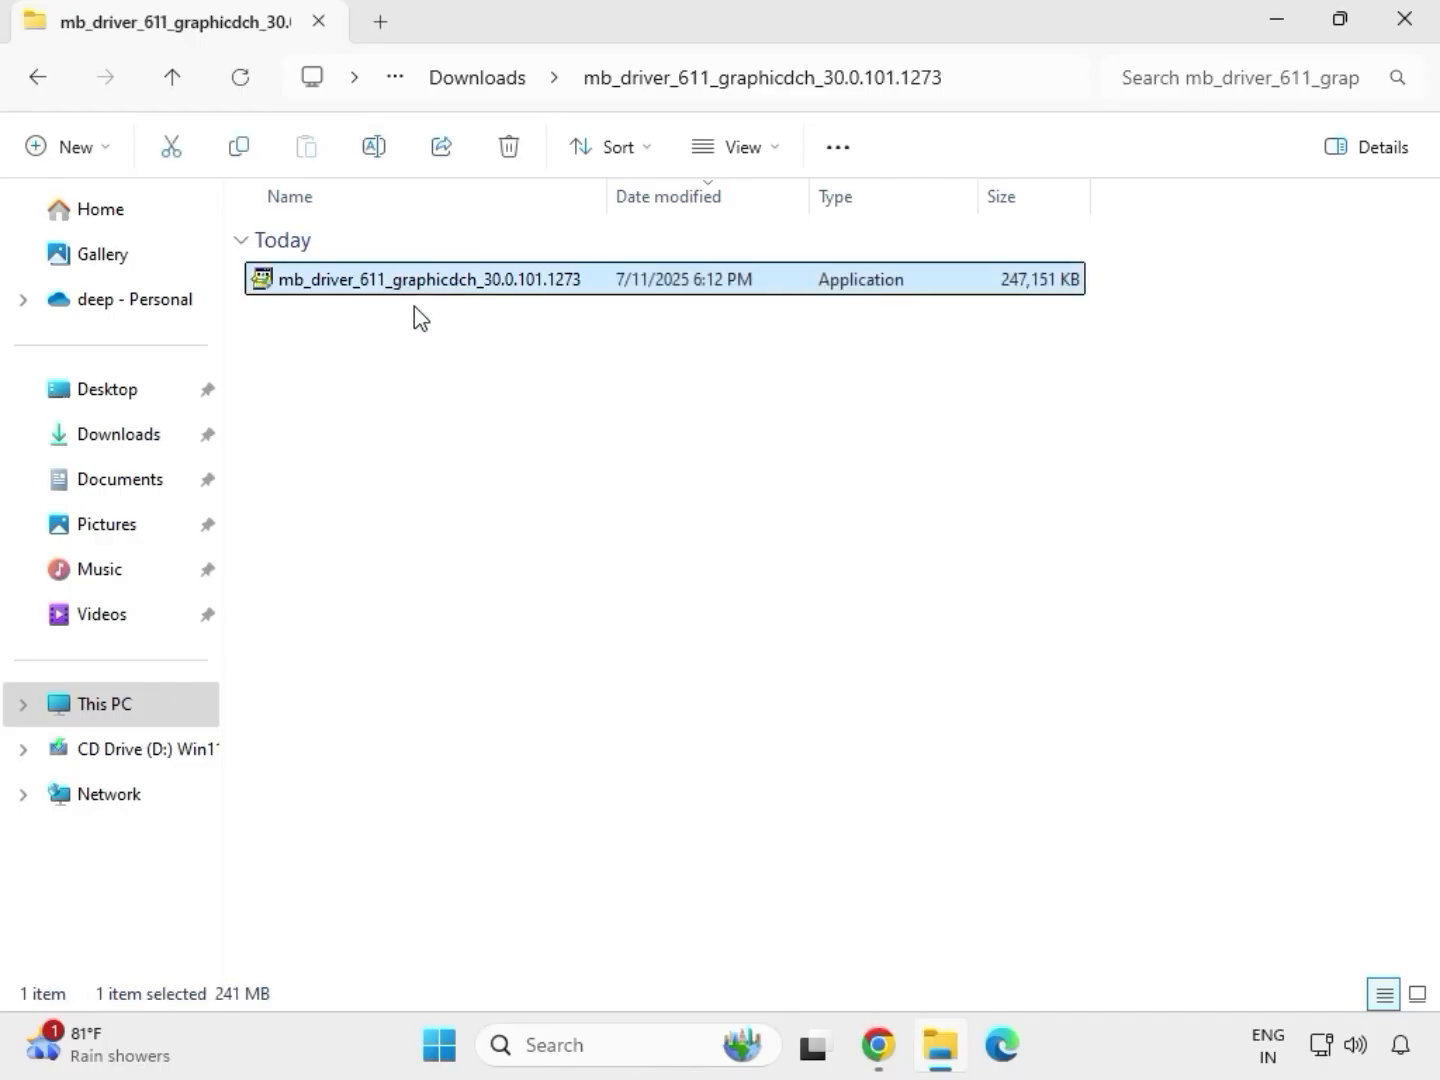
{"action": "right_click", "coordinate": [414, 306]}
{"action": "left_click", "coordinate": [527, 510]}
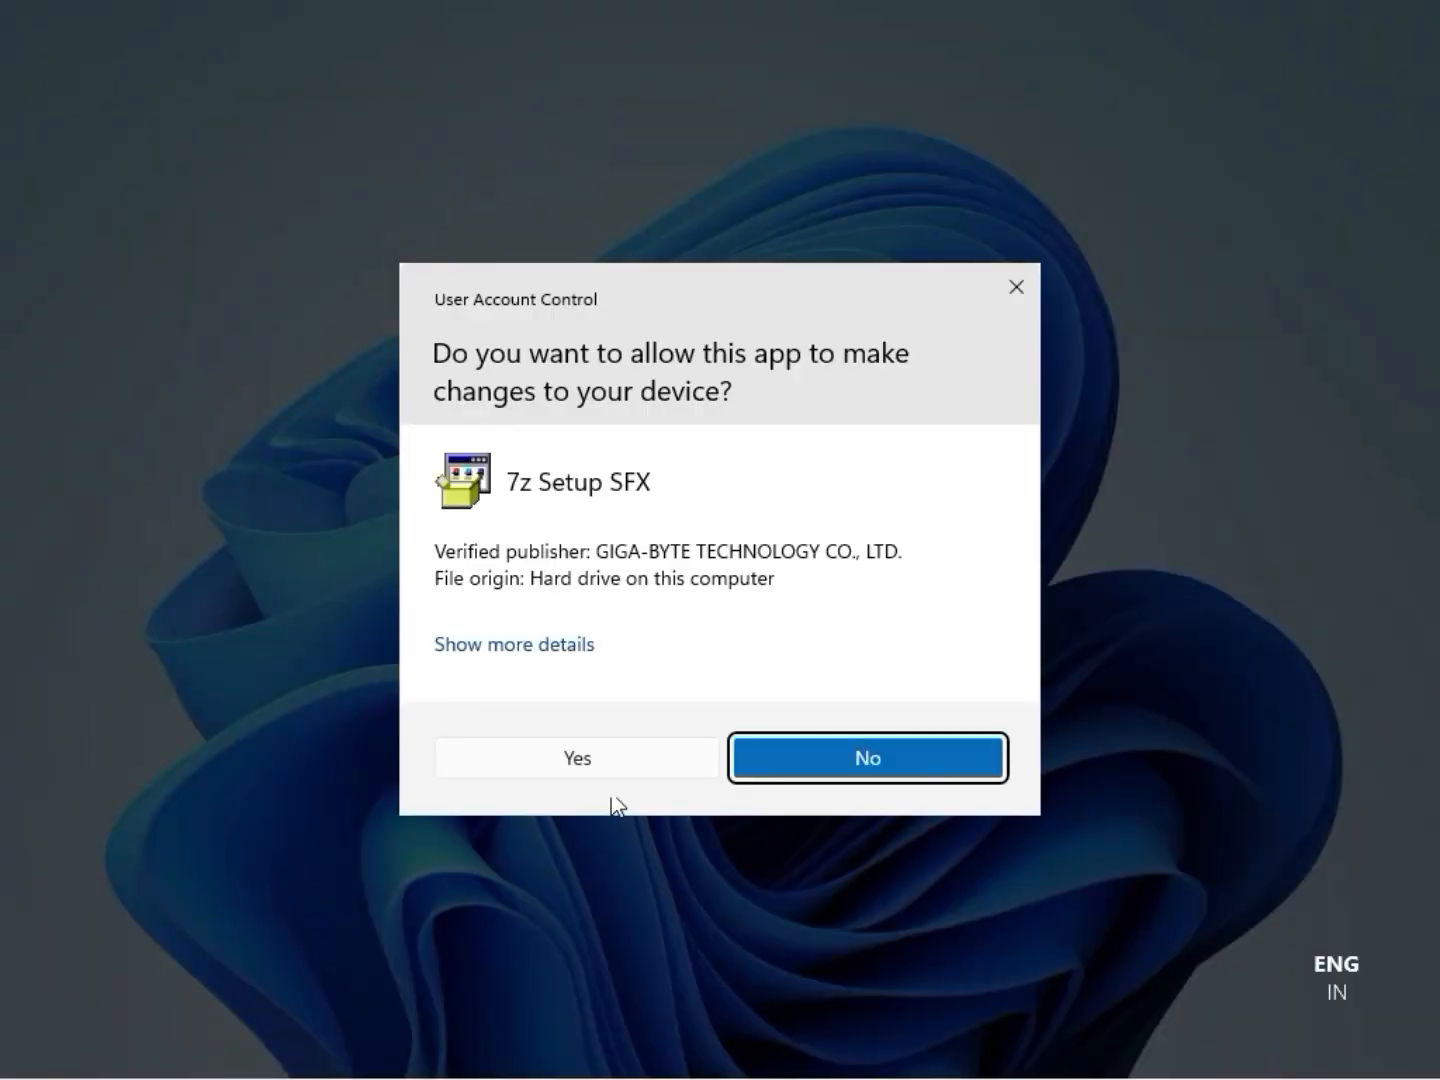
{"action": "left_click", "coordinate": [601, 759]}
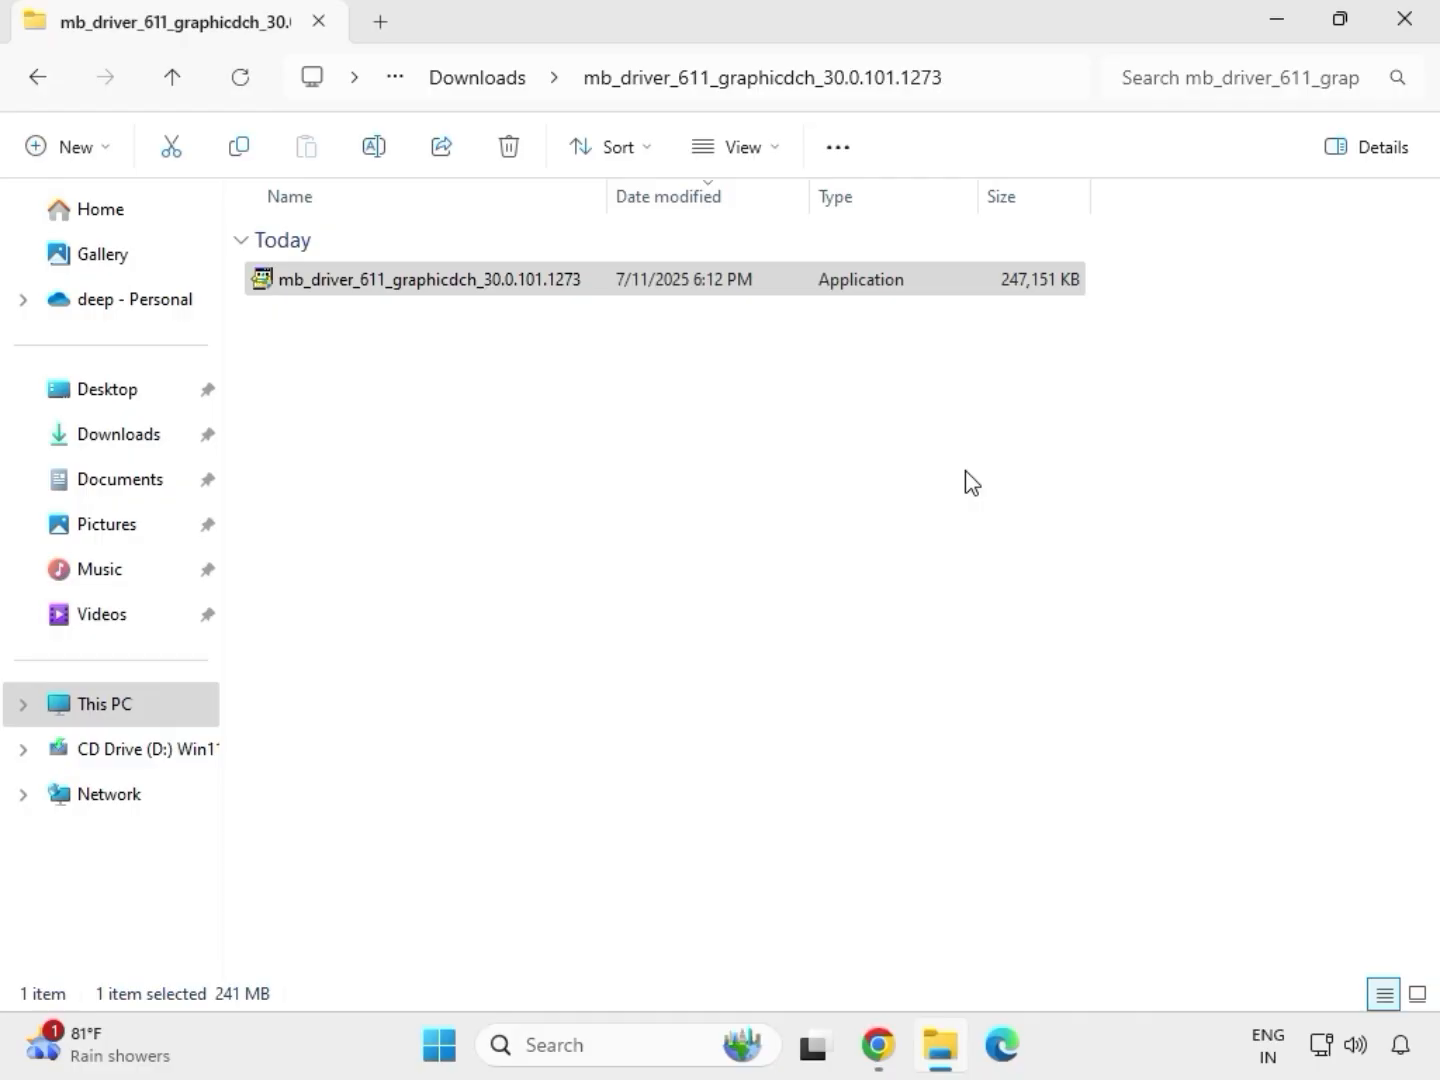
{"action": "left_click", "coordinate": [1421, 41]}
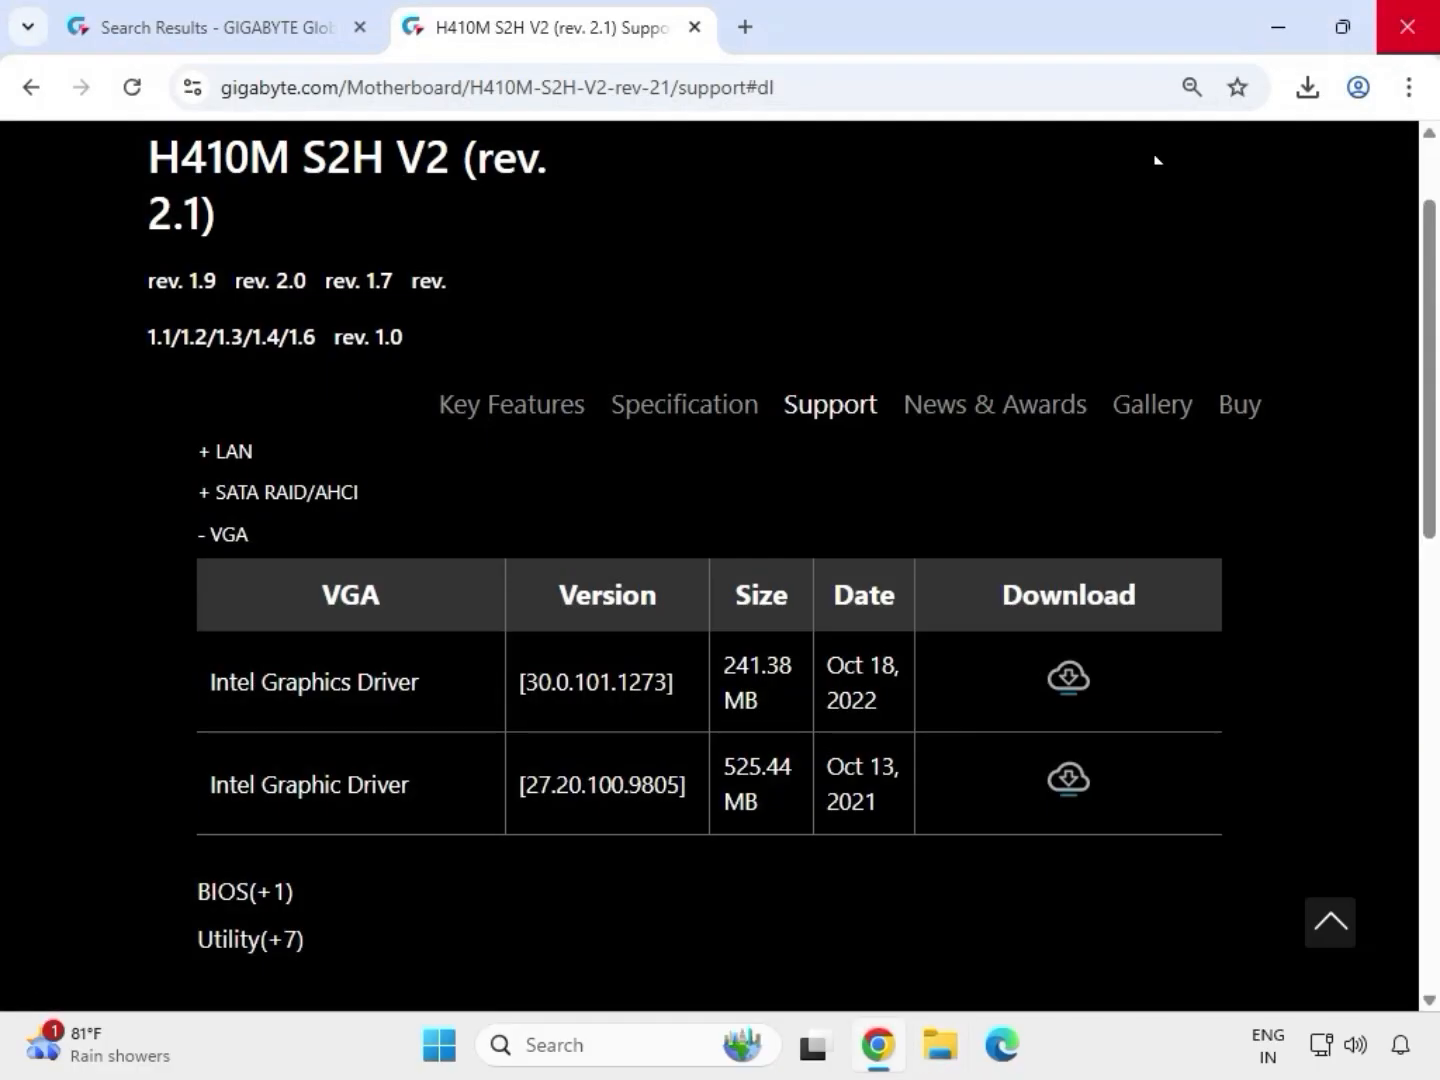
Reopen the Downloads folder in a new File Explorer window
{"action": "left_click", "coordinate": [940, 1047]}
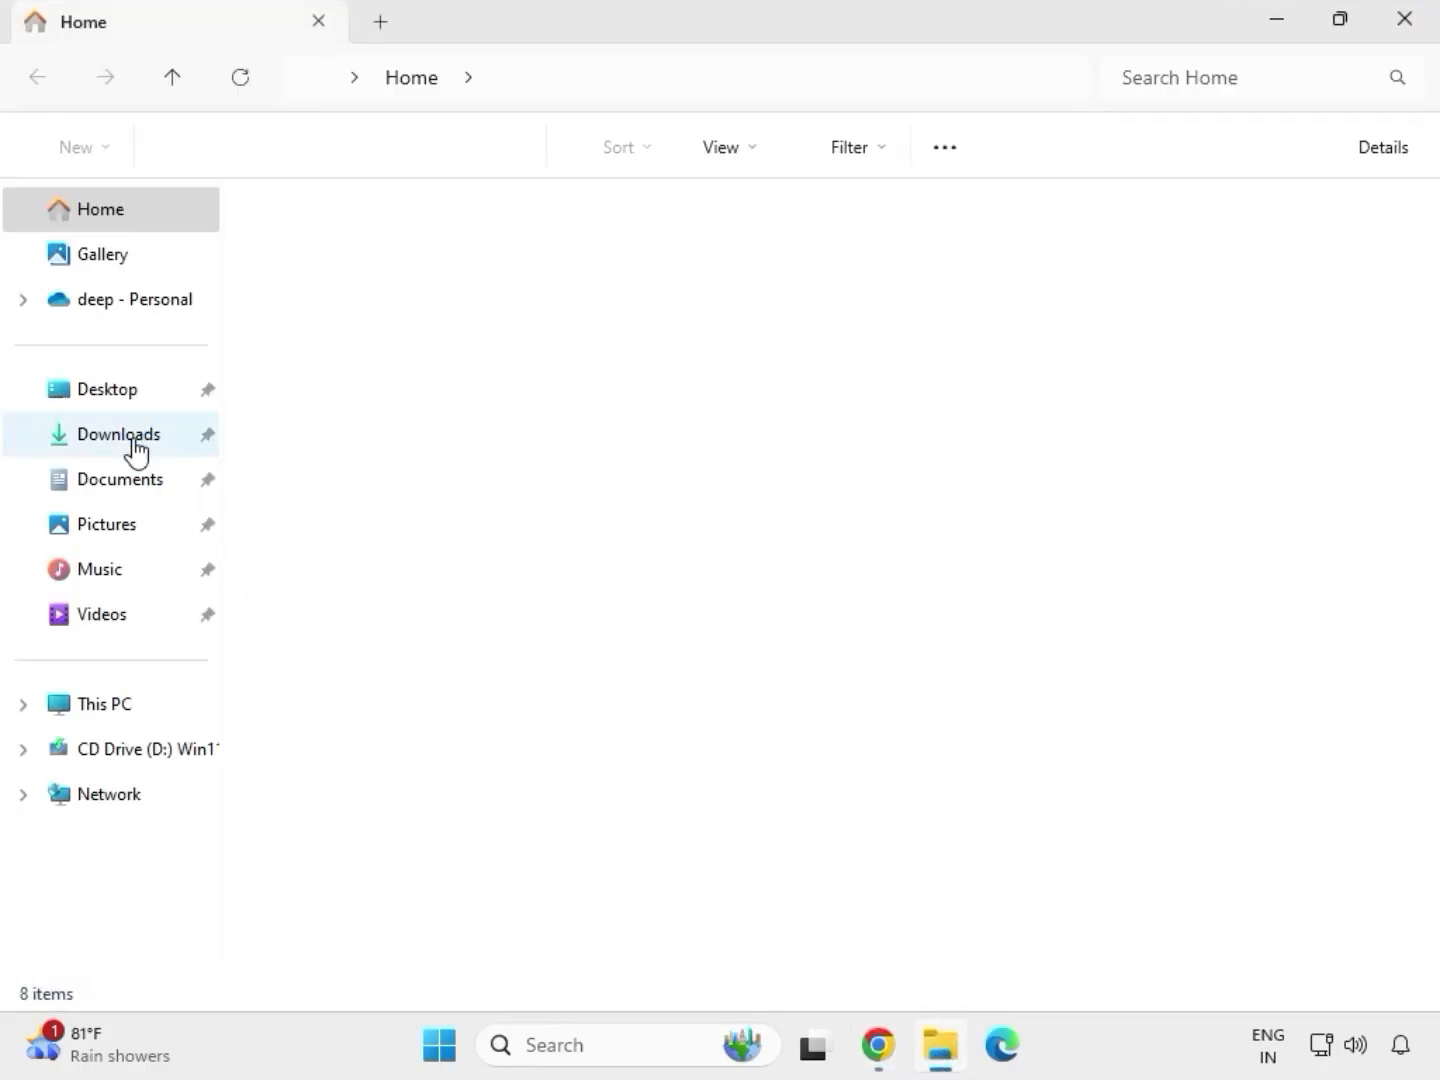
{"action": "left_click", "coordinate": [130, 437]}
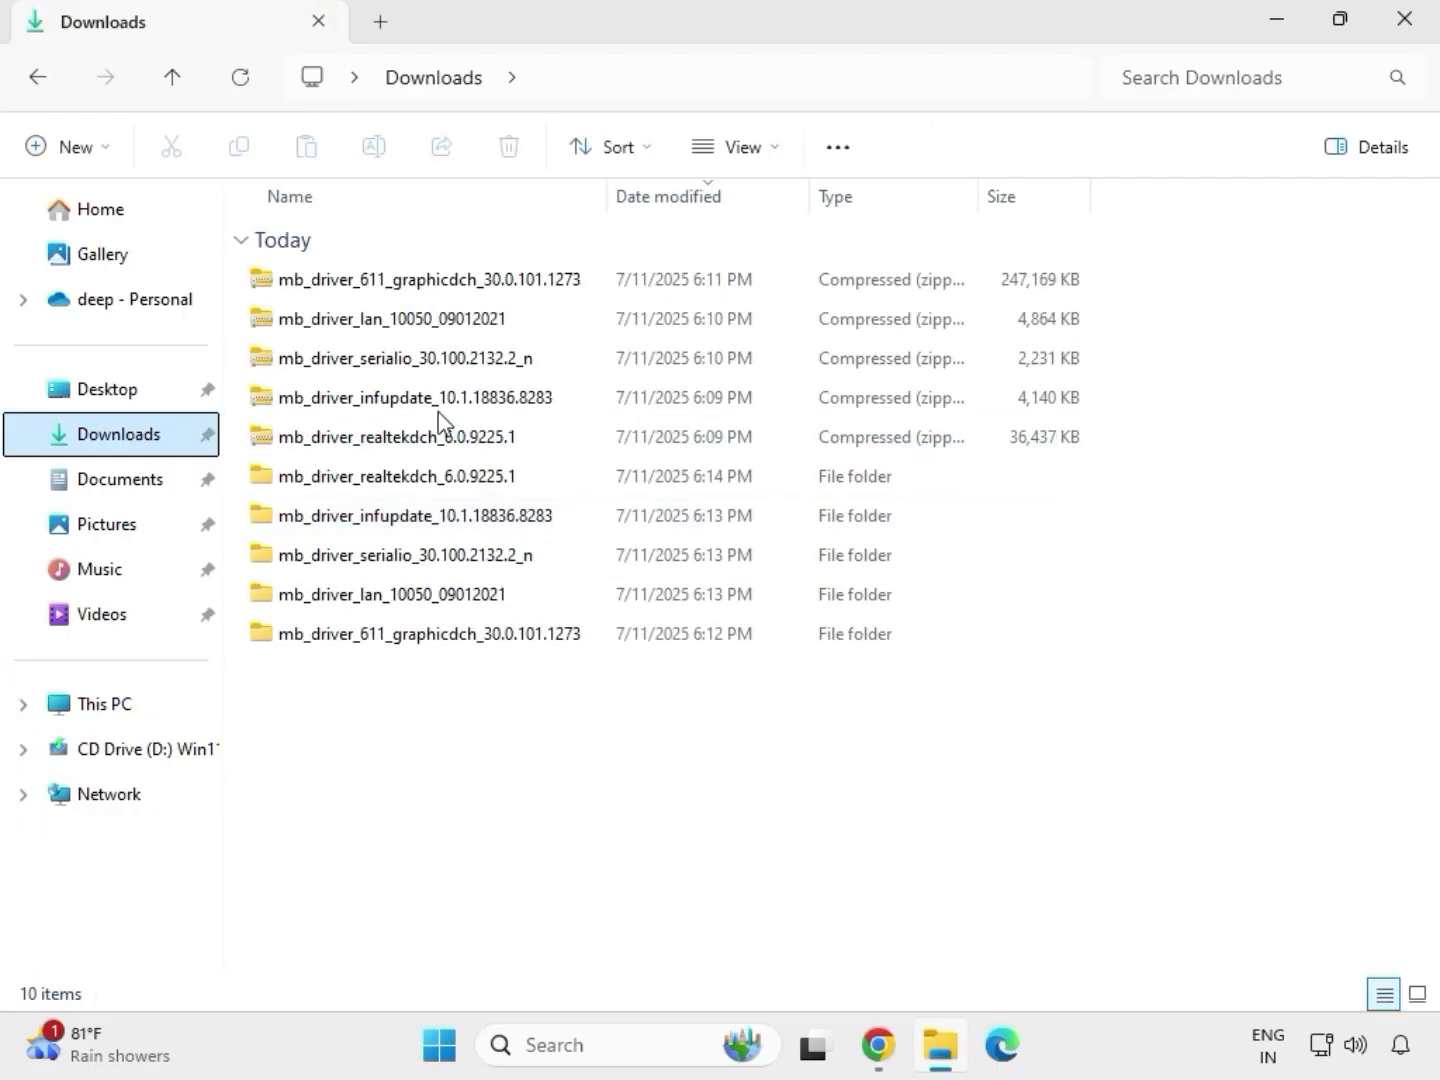
{"action": "left_click", "coordinate": [410, 478]}
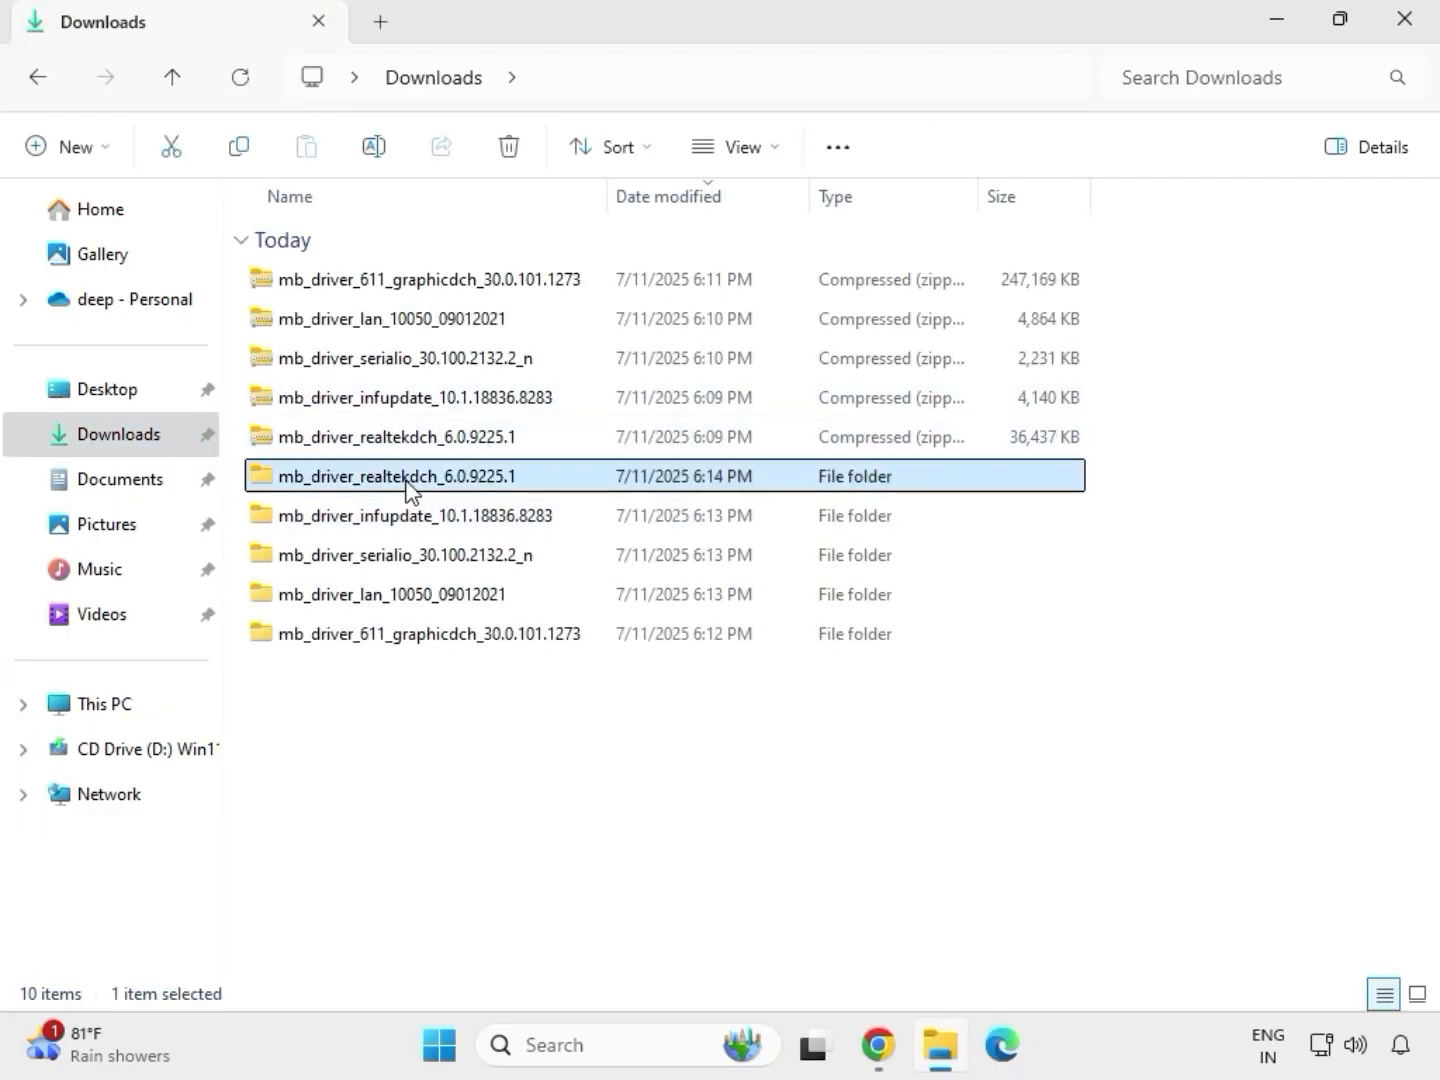
{"action": "left_click", "coordinate": [464, 635]}
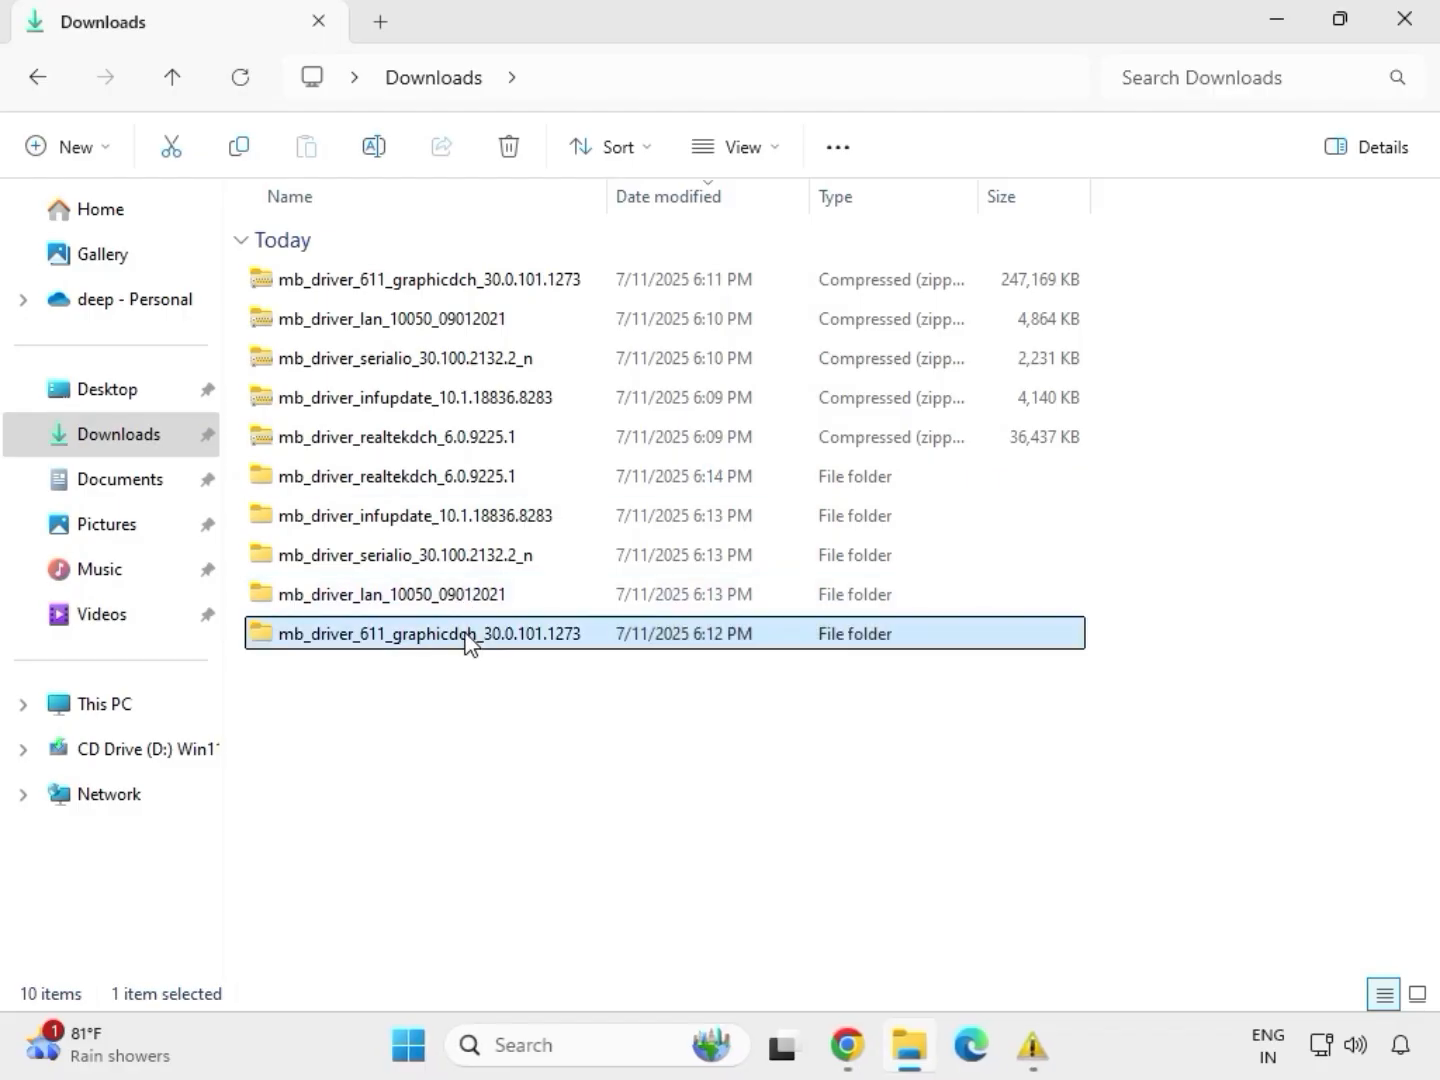
Start the Install_Win10_10050_09012021 installer inside the extracted mb_driver_lan_10050_09012021 folder and allow it to make changes
{"action": "left_click", "coordinate": [446, 596]}
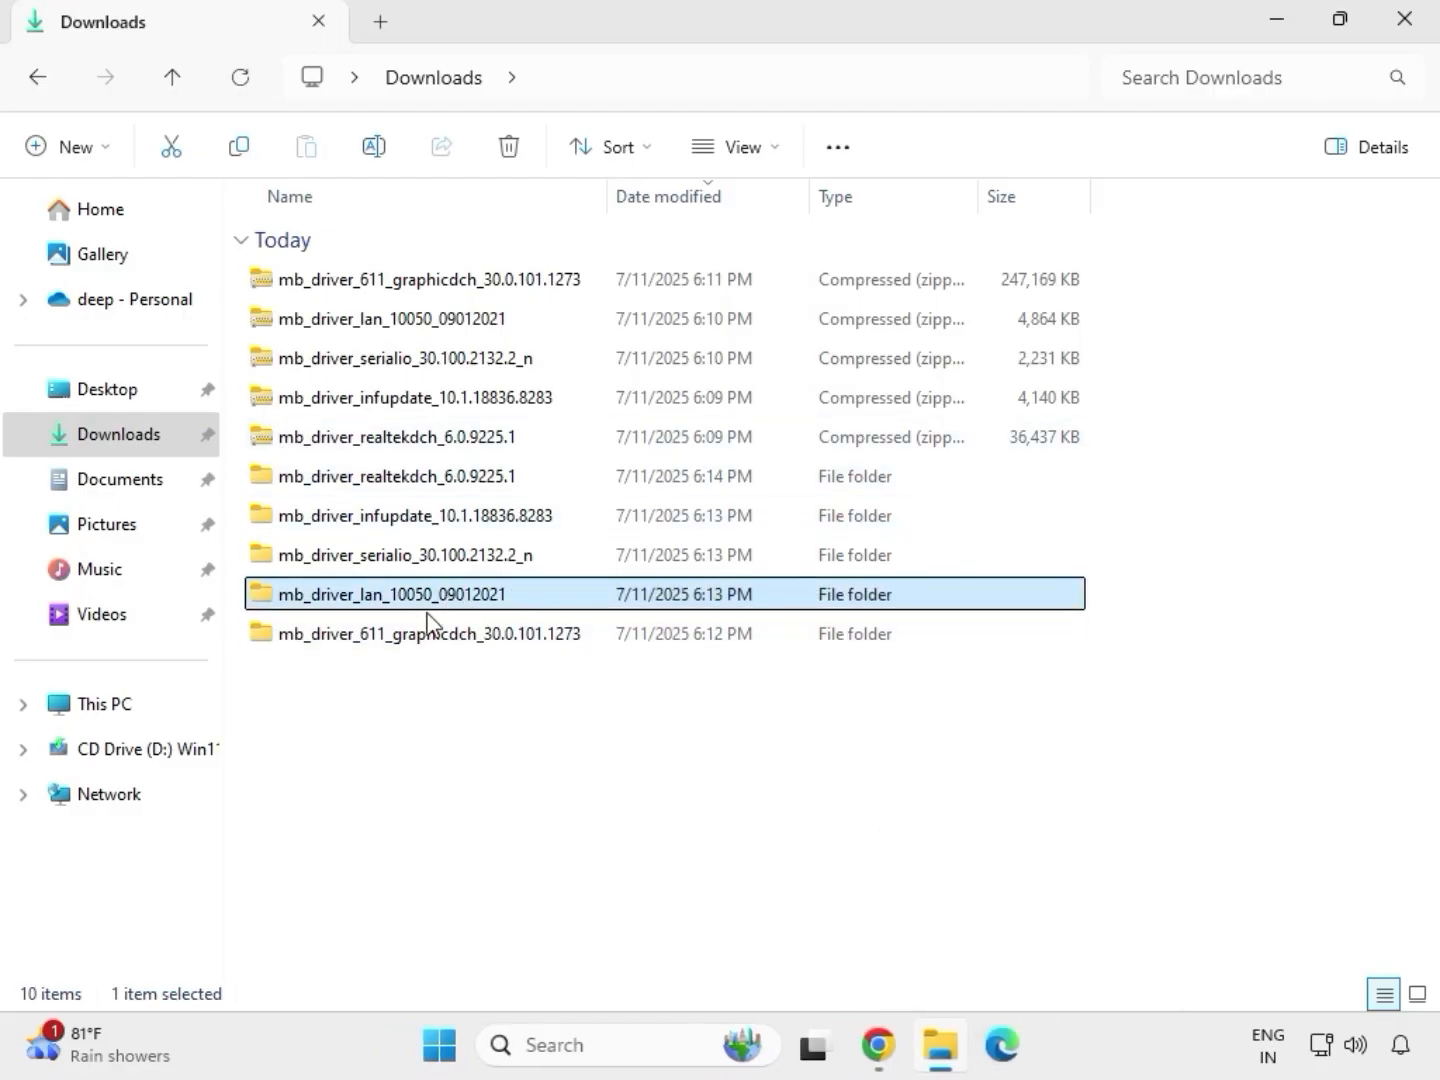
{"action": "double_click", "coordinate": [447, 596]}
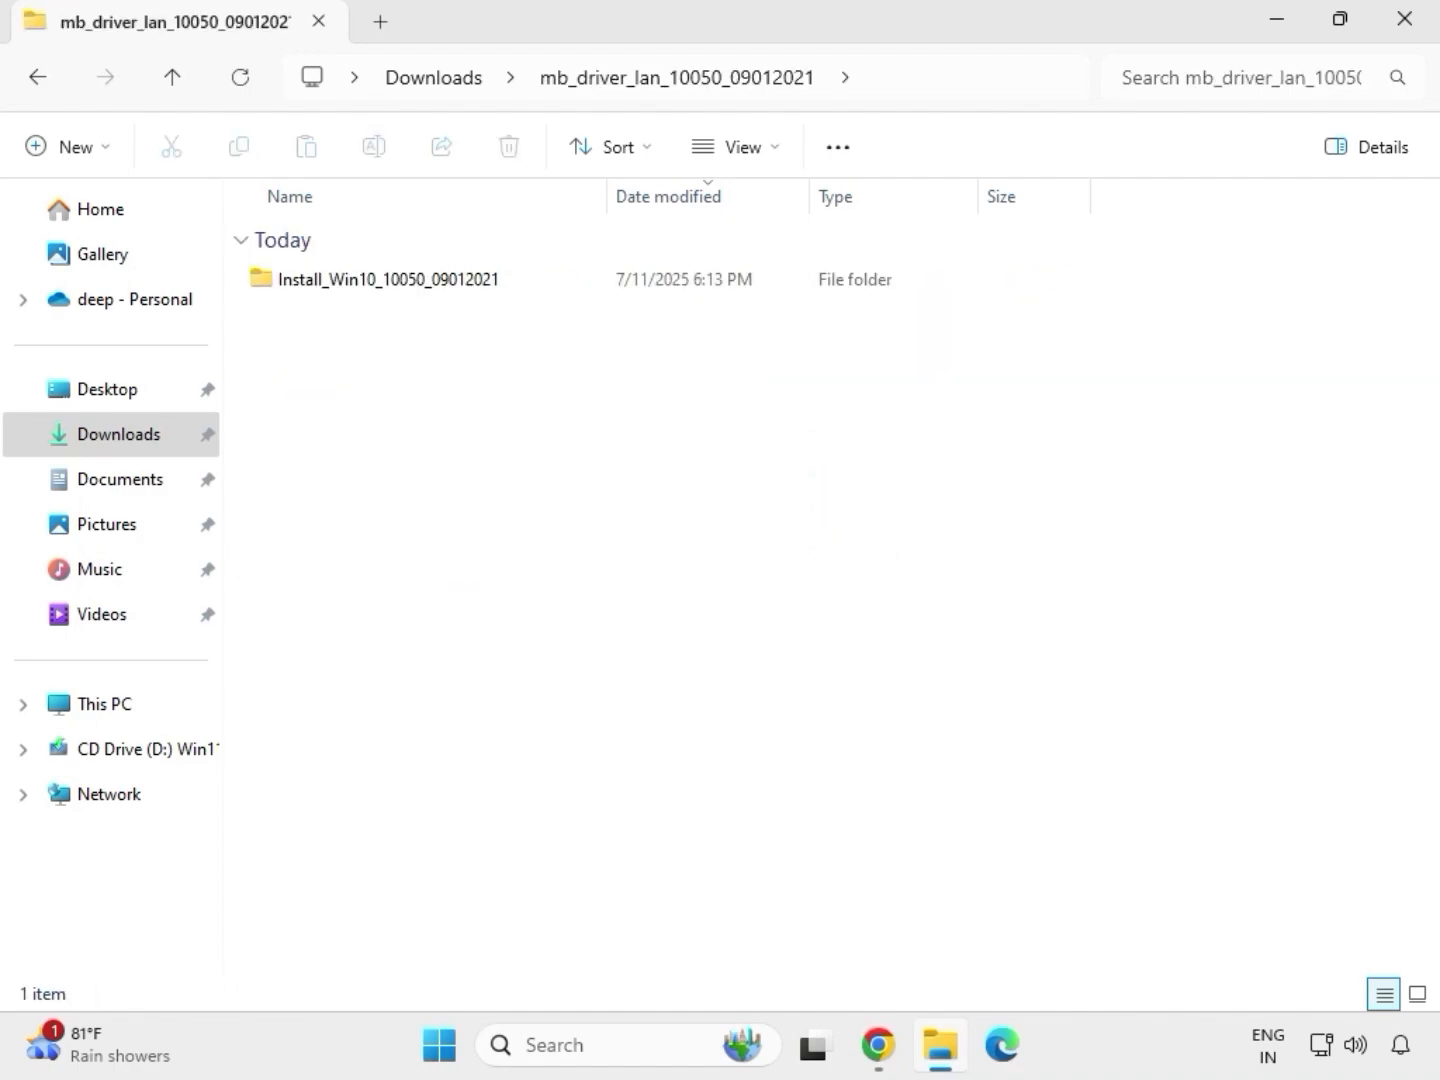
{"action": "double_click", "coordinate": [358, 283]}
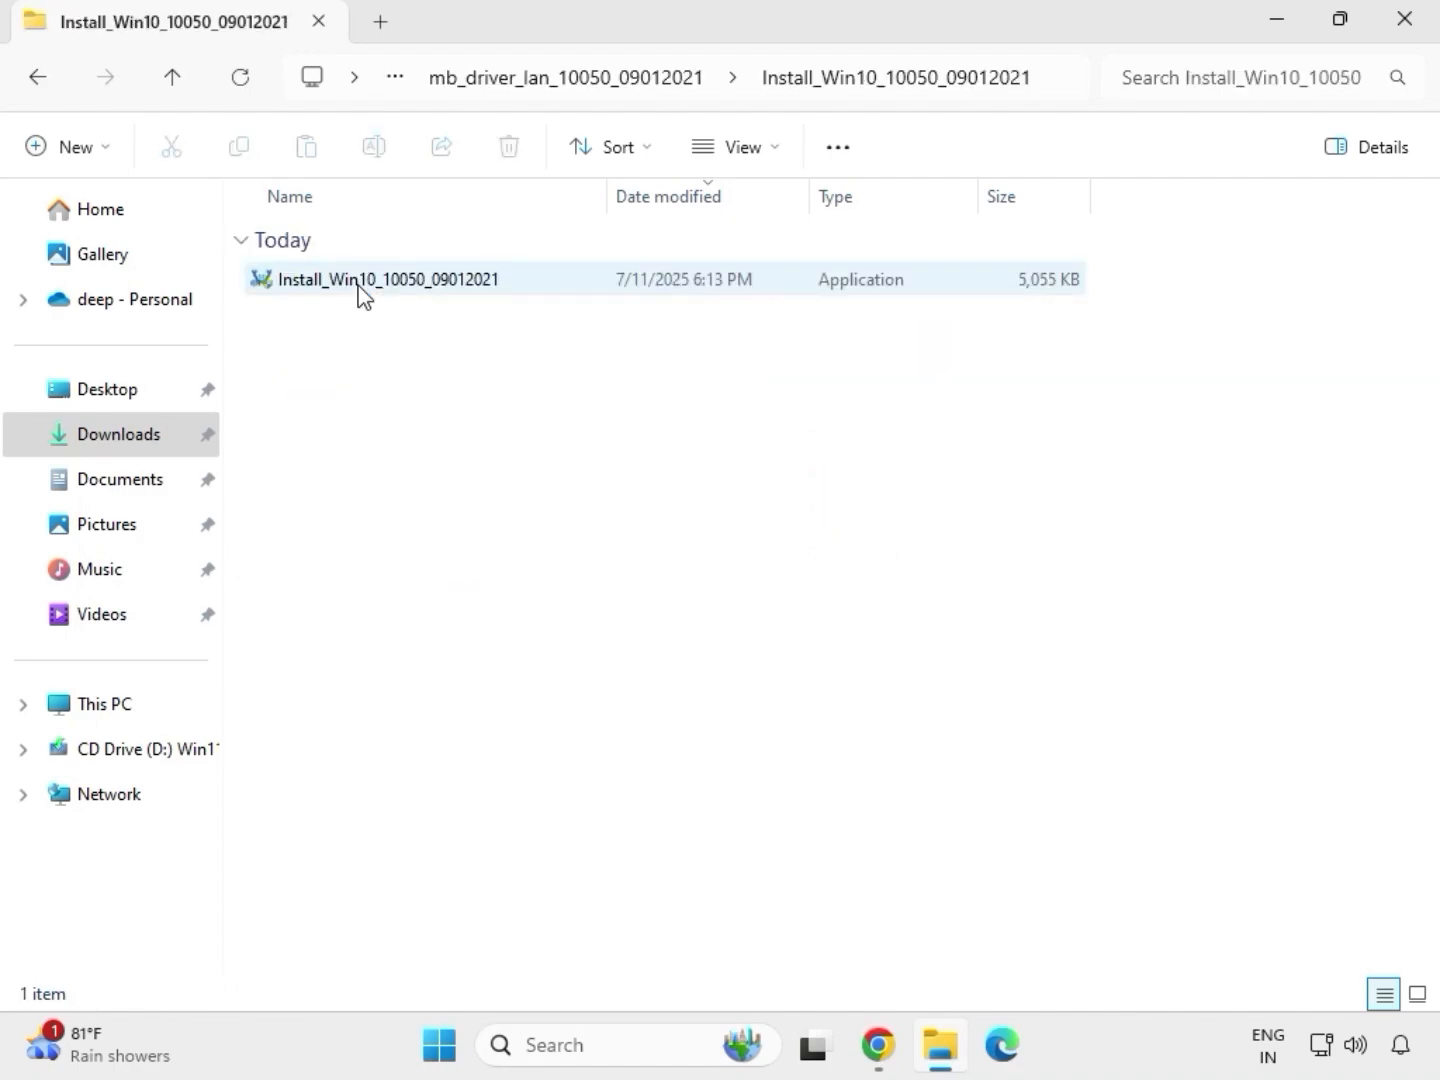
{"action": "double_click", "coordinate": [359, 284]}
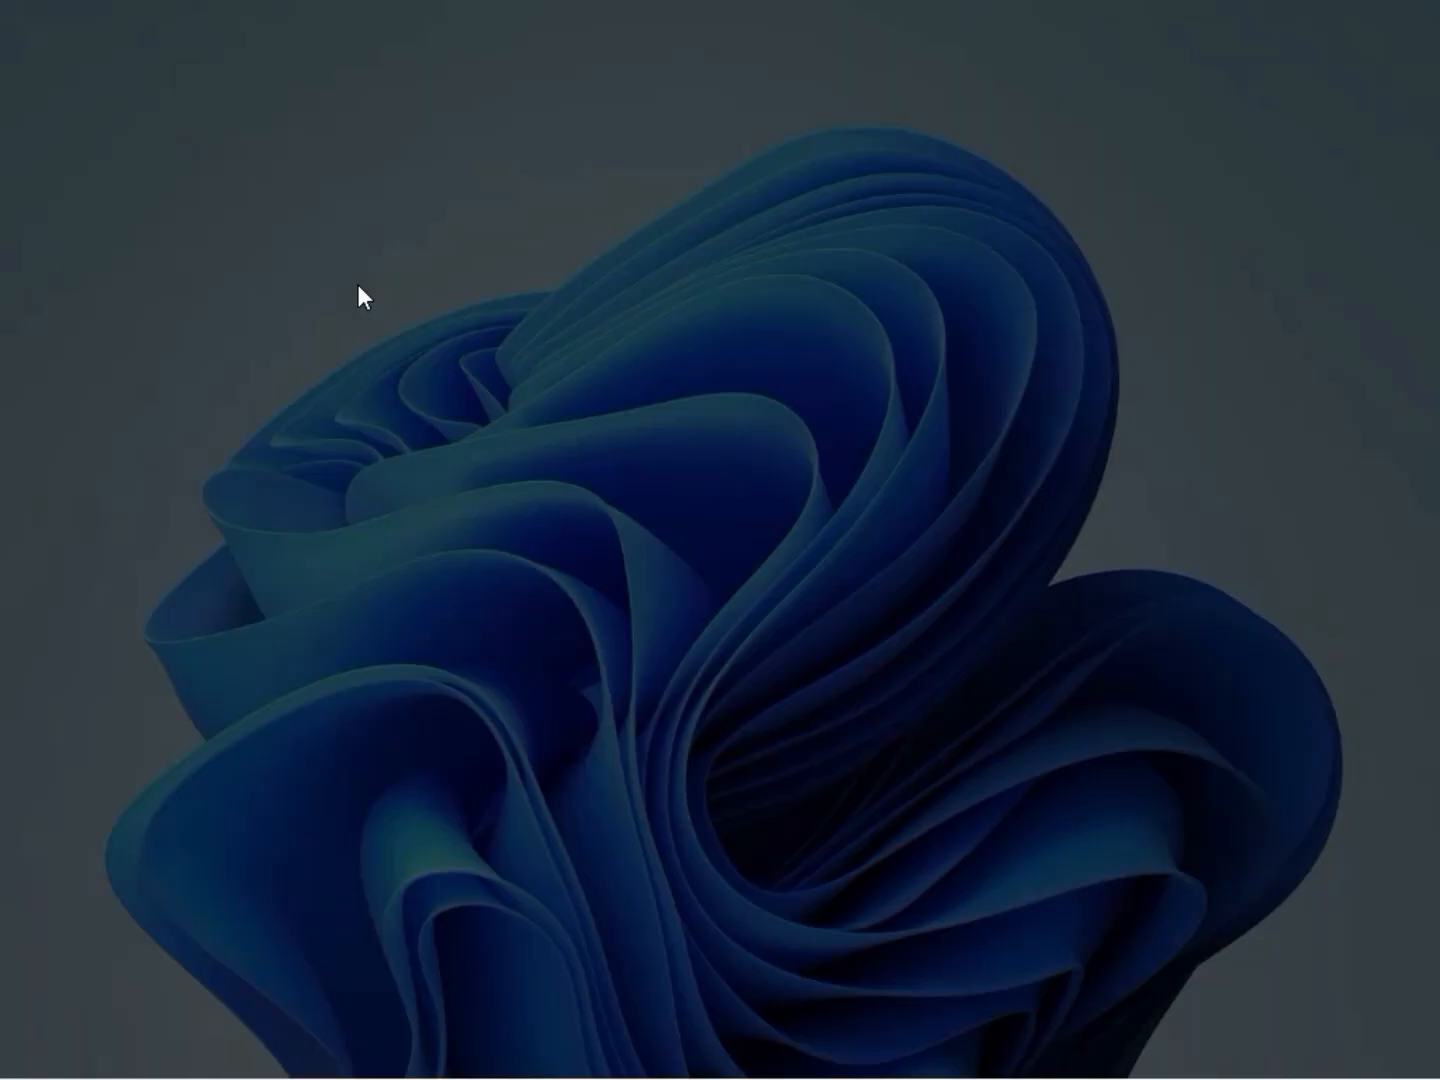
{"action": "left_click", "coordinate": [563, 759]}
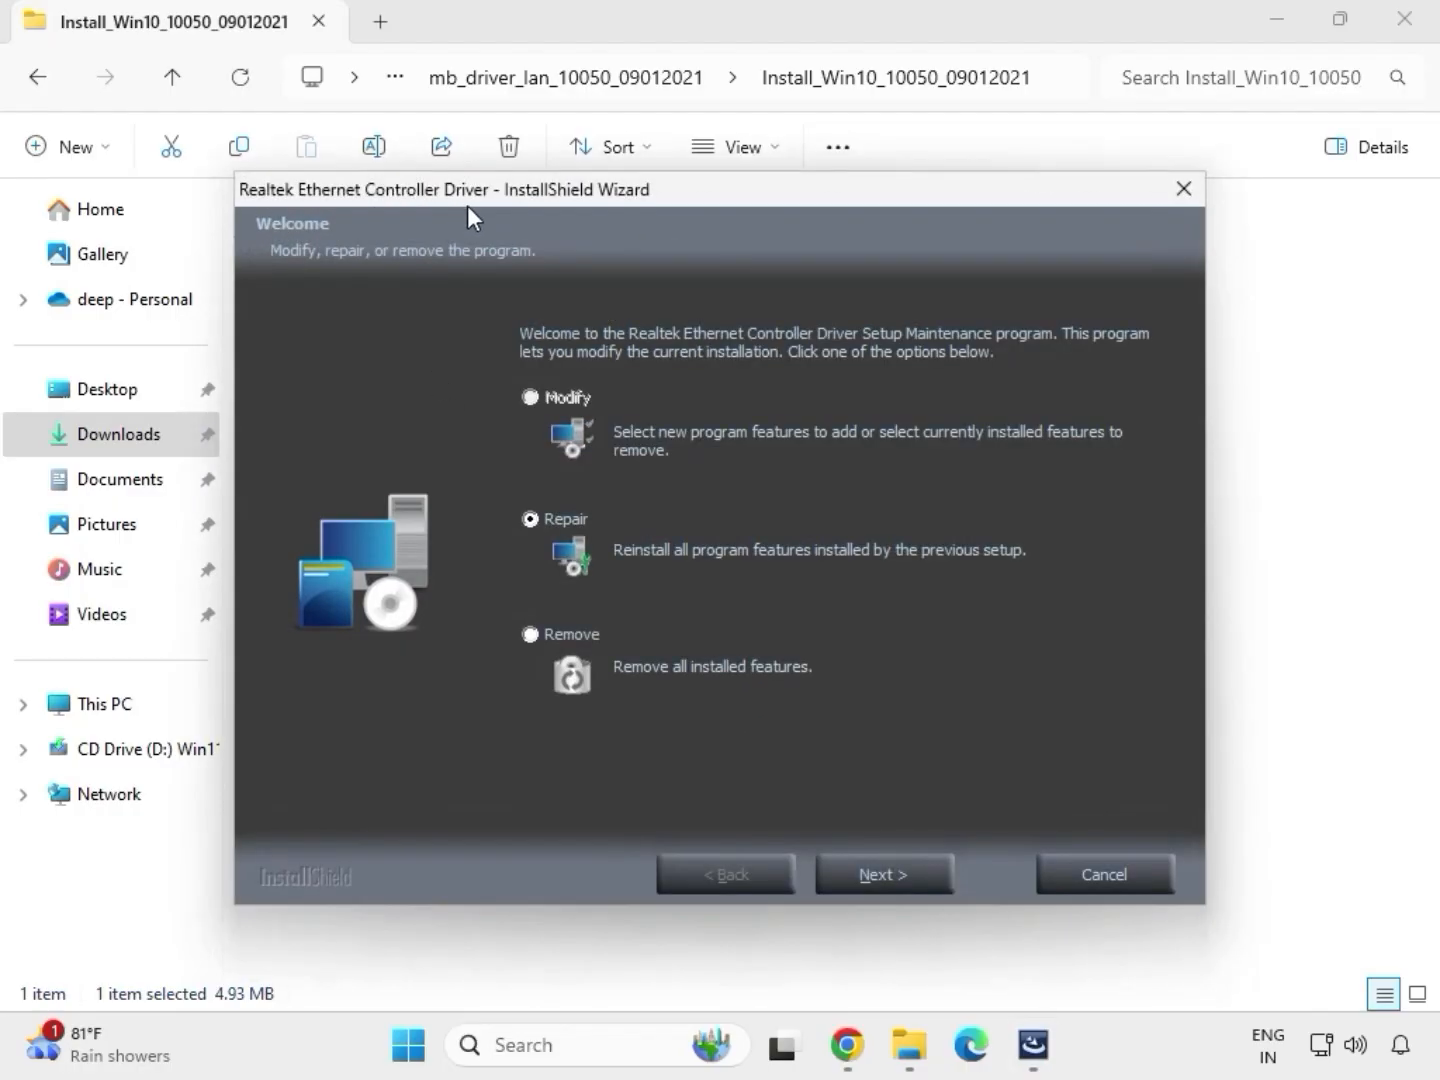
Run the Repair option for the Realtek Ethernet Controller Driver, finish the wizard and return to the Downloads folder
{"action": "left_click", "coordinate": [919, 880]}
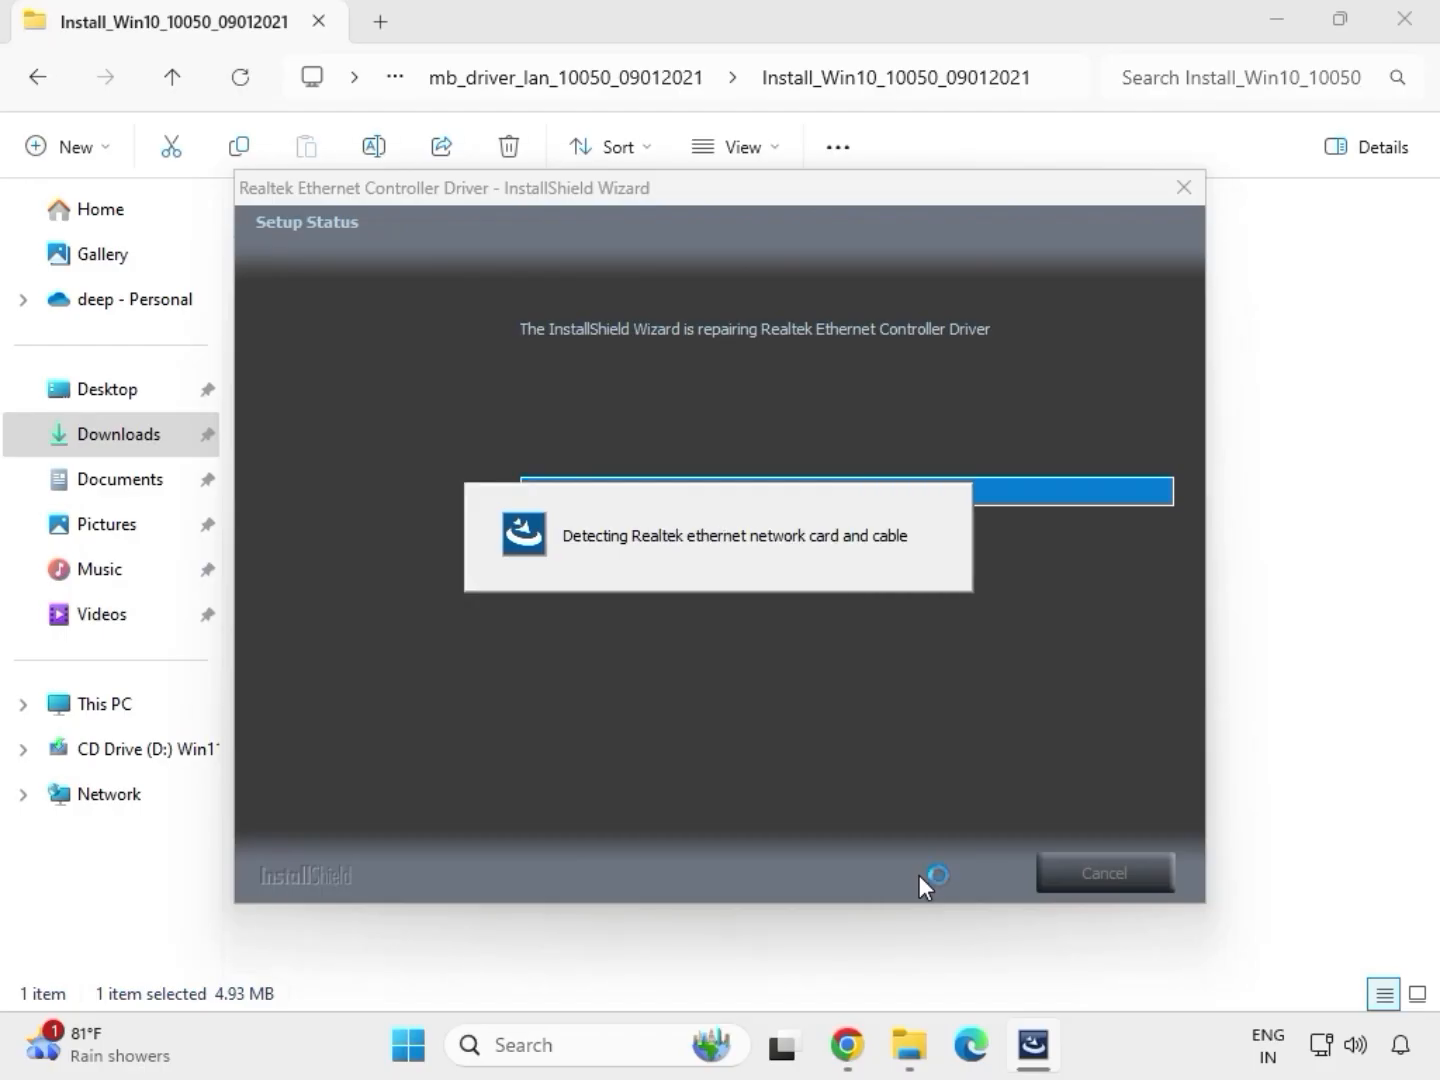
{"action": "left_click", "coordinate": [877, 608]}
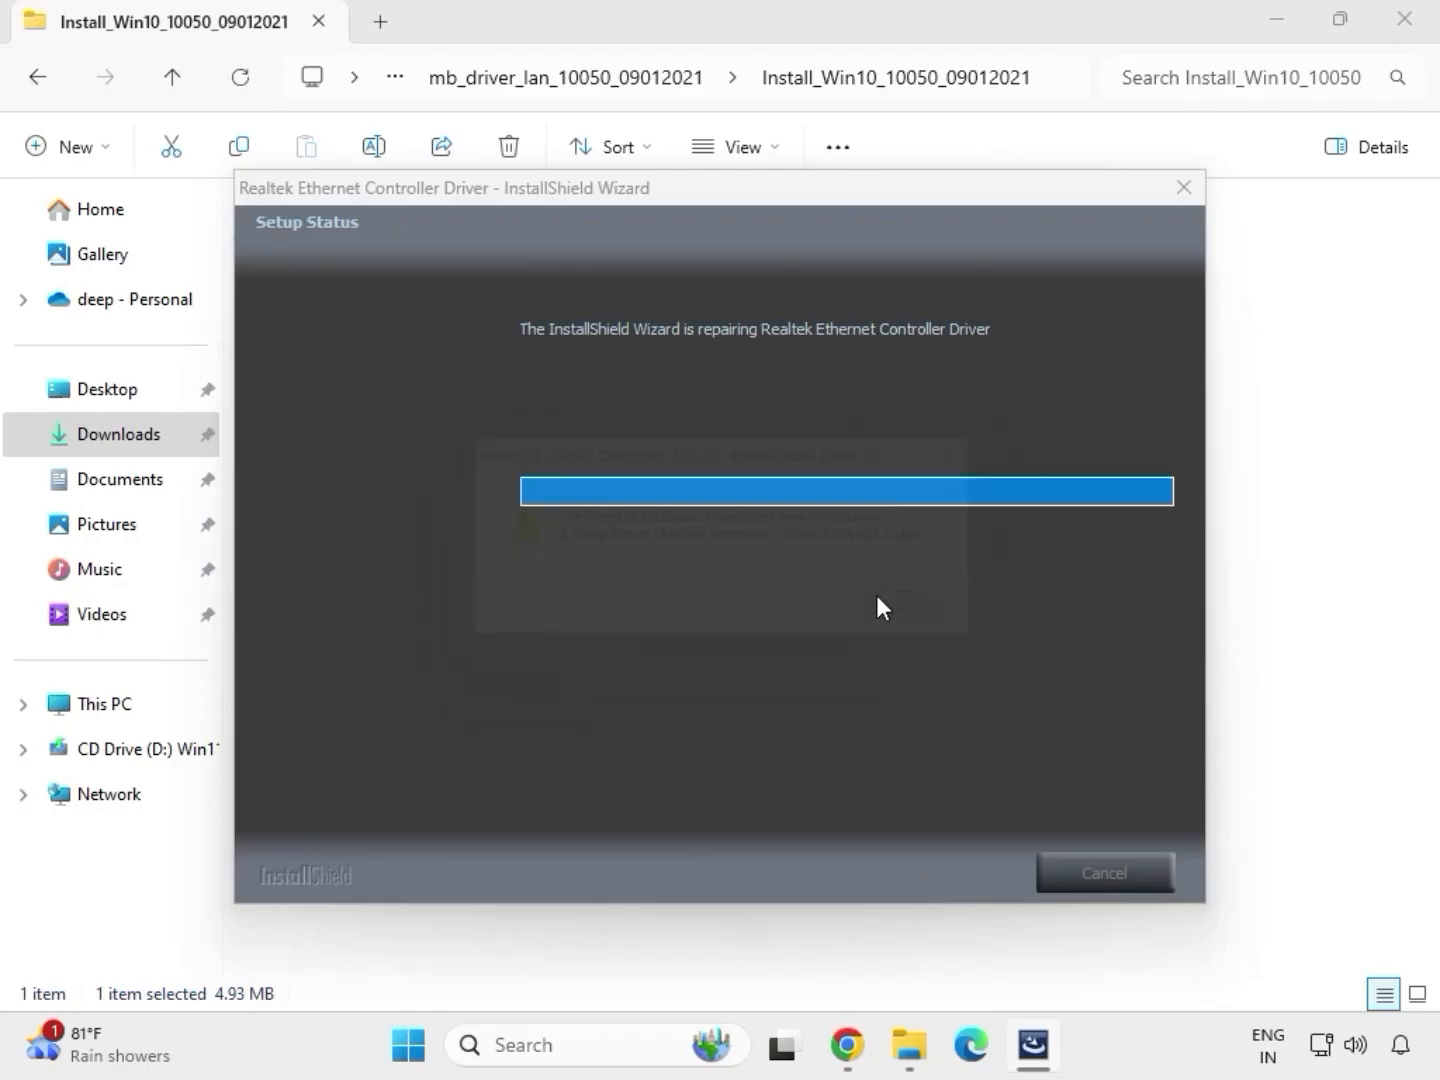
{"action": "left_click", "coordinate": [896, 867]}
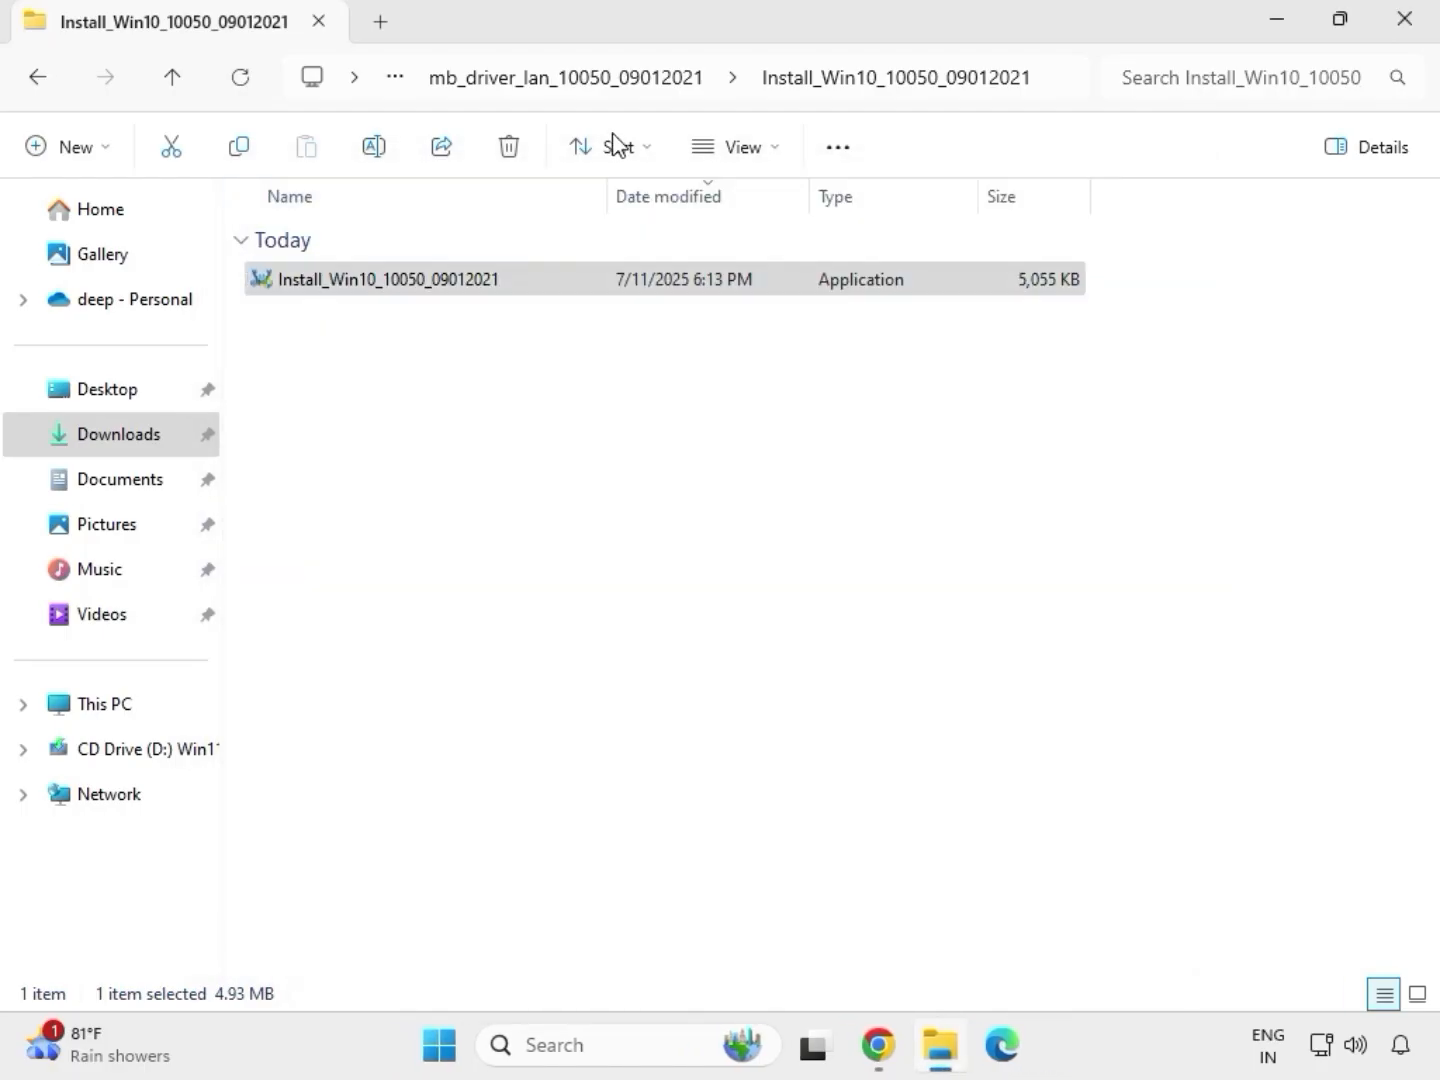
{"action": "left_click", "coordinate": [42, 86]}
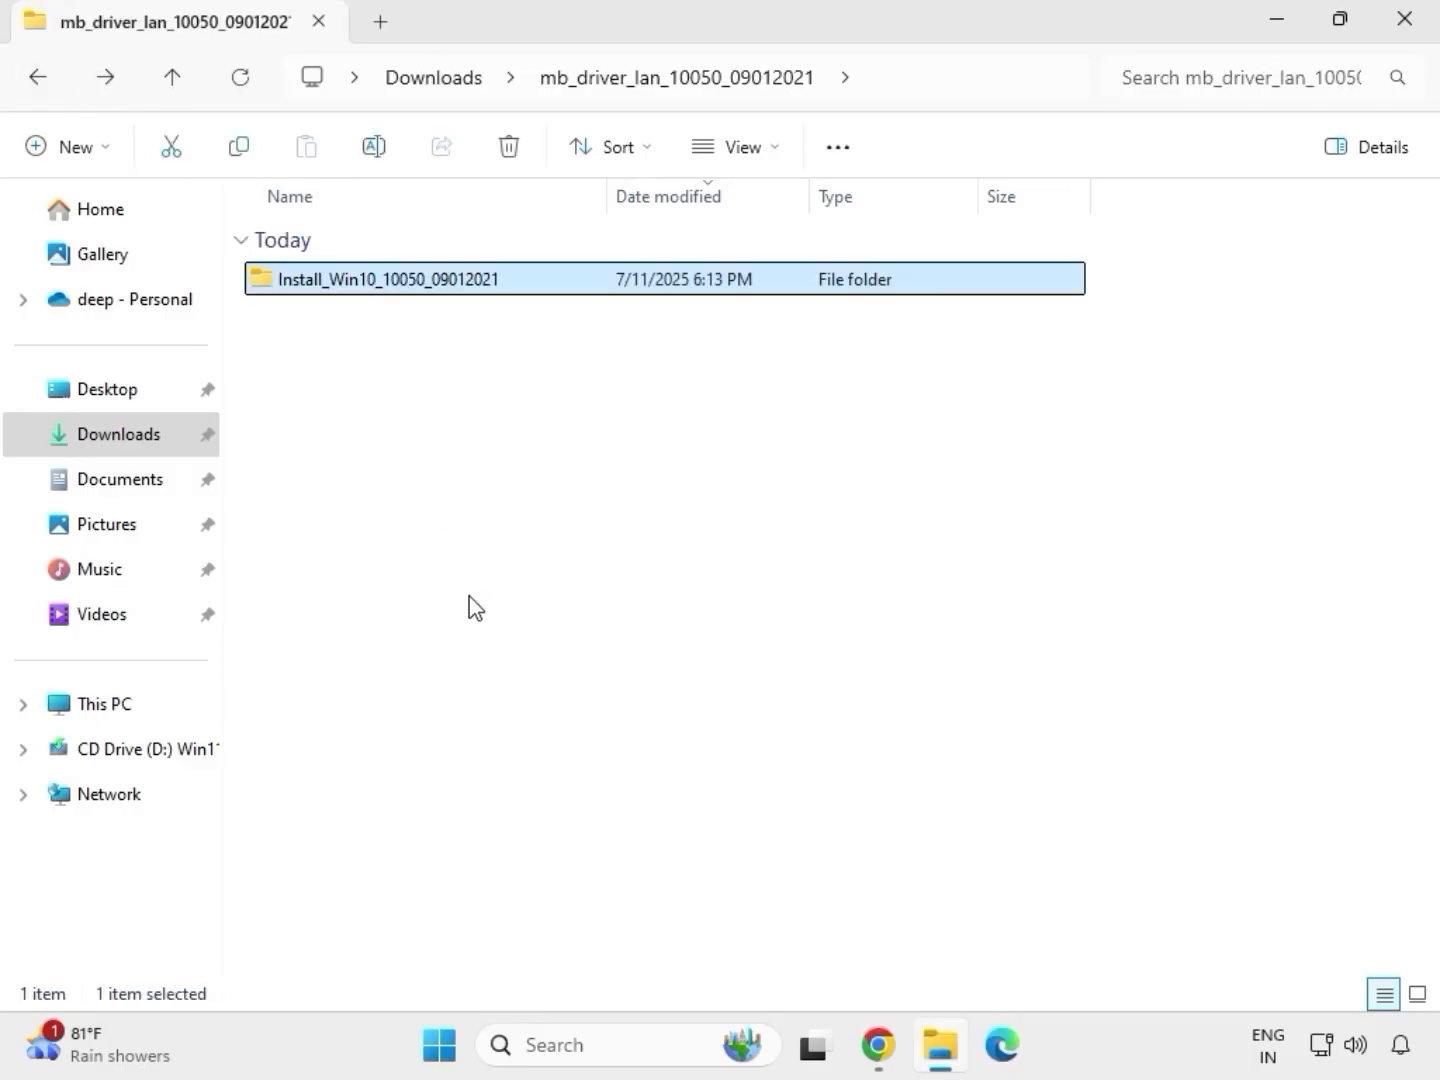
{"action": "left_click", "coordinate": [33, 81]}
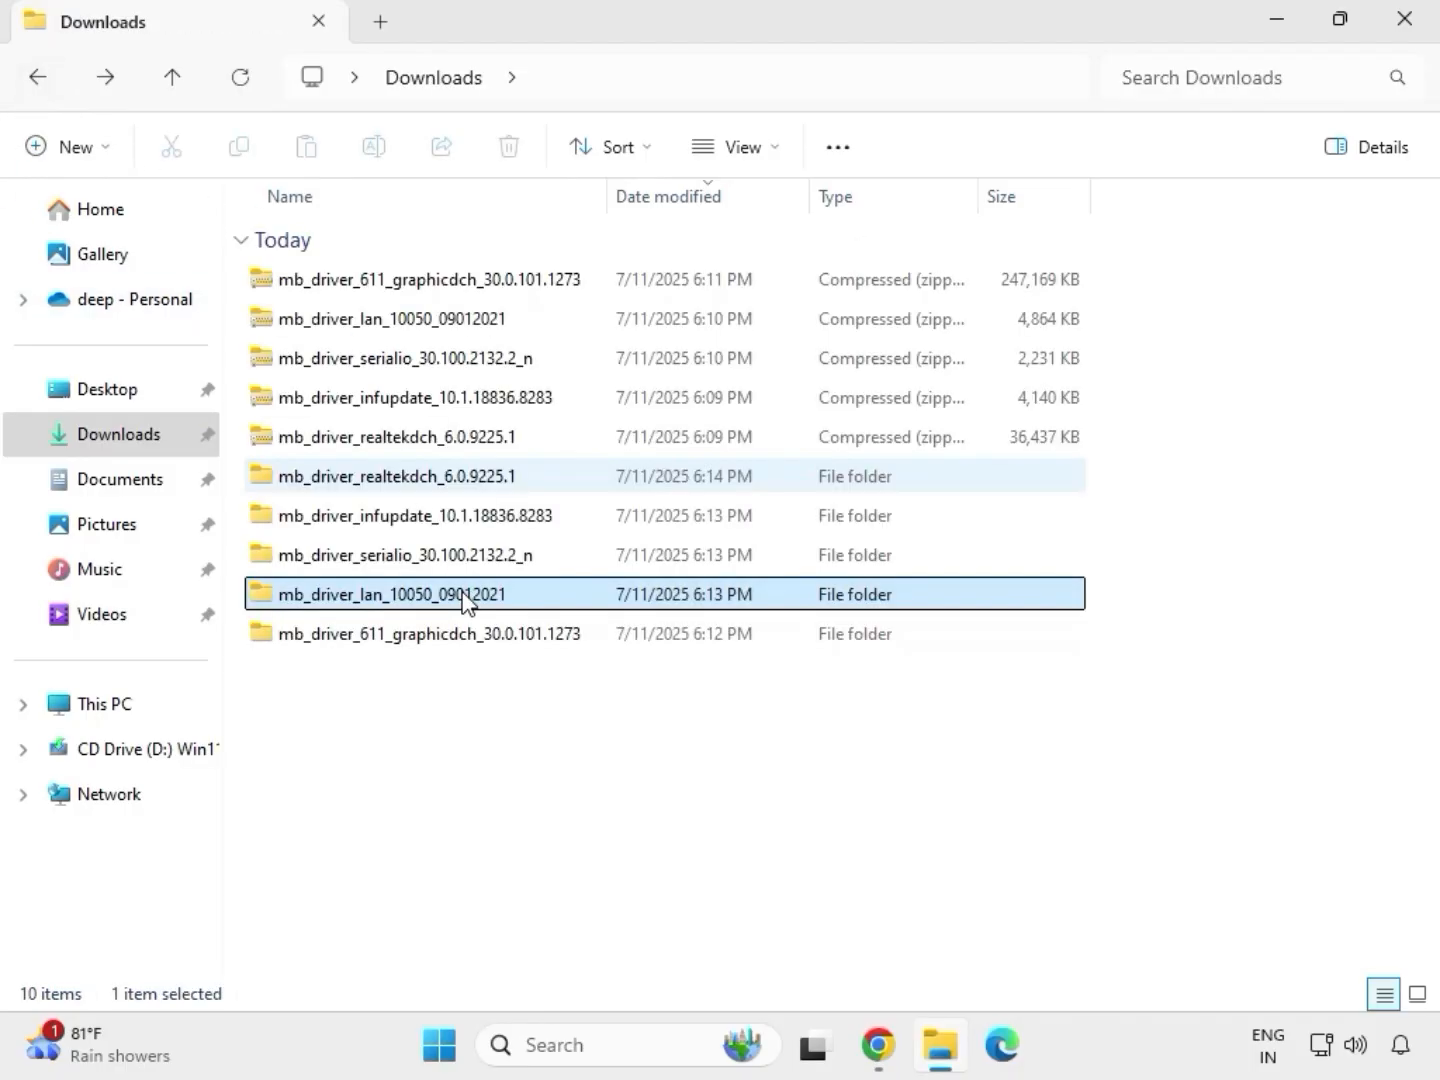
Try to install the Serial IO driver by running SetupSerialIO from the extracted mb_driver_serialio_30.100.2132.2_n folder as administrator, and return to Downloads
{"action": "double_click", "coordinate": [405, 558]}
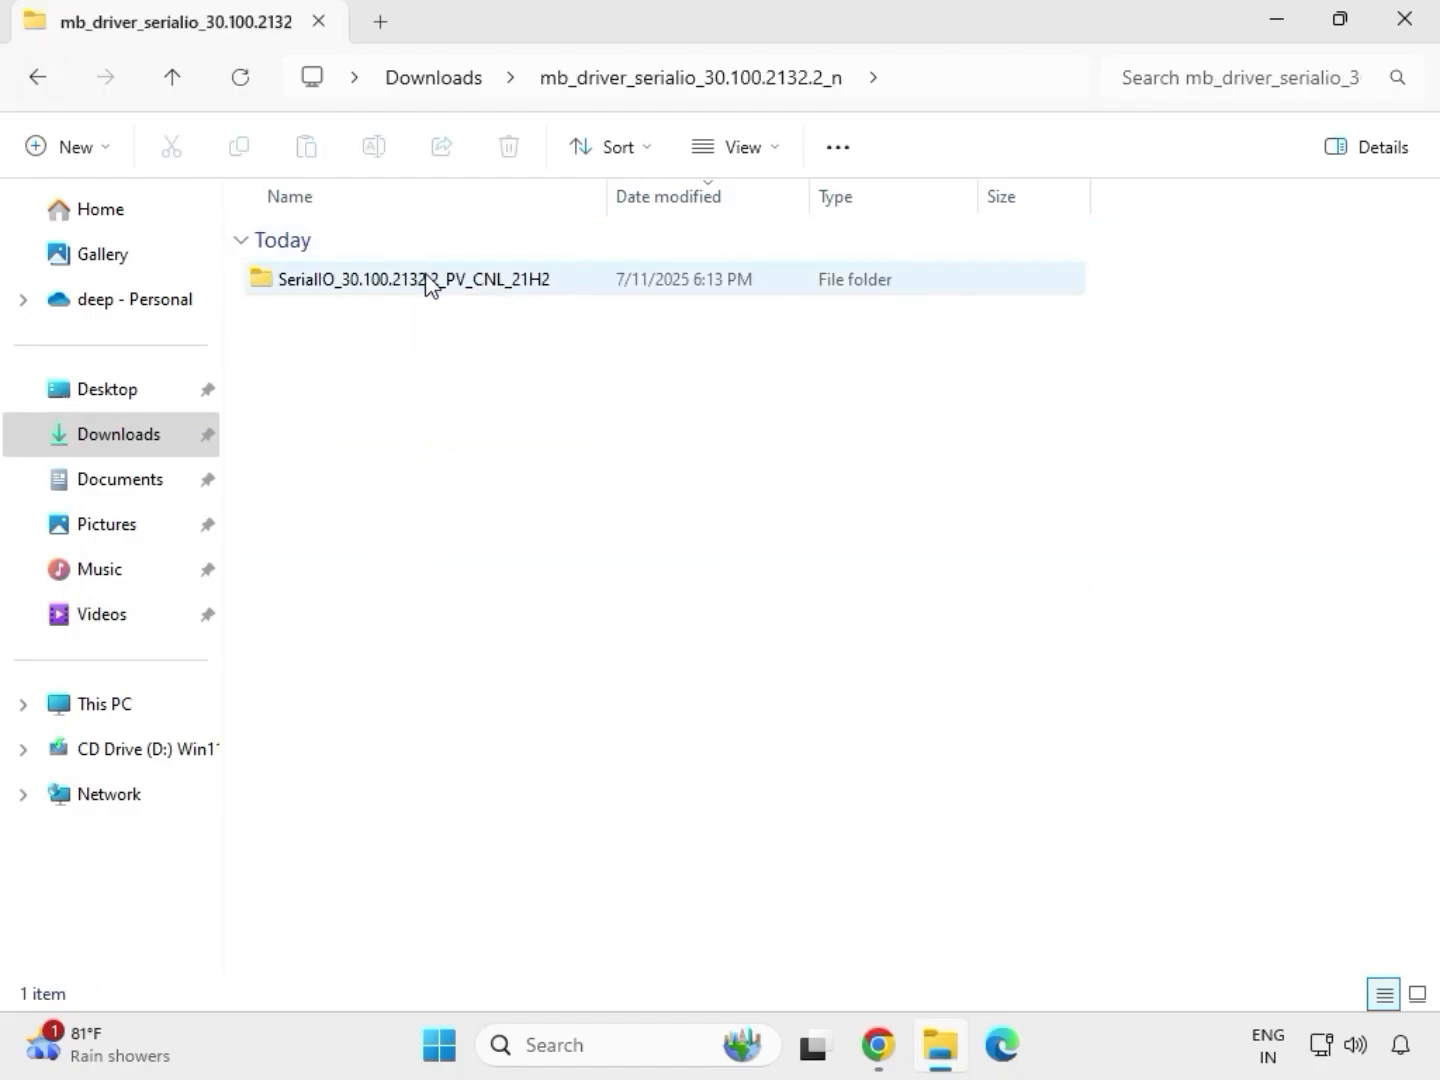
{"action": "double_click", "coordinate": [430, 283]}
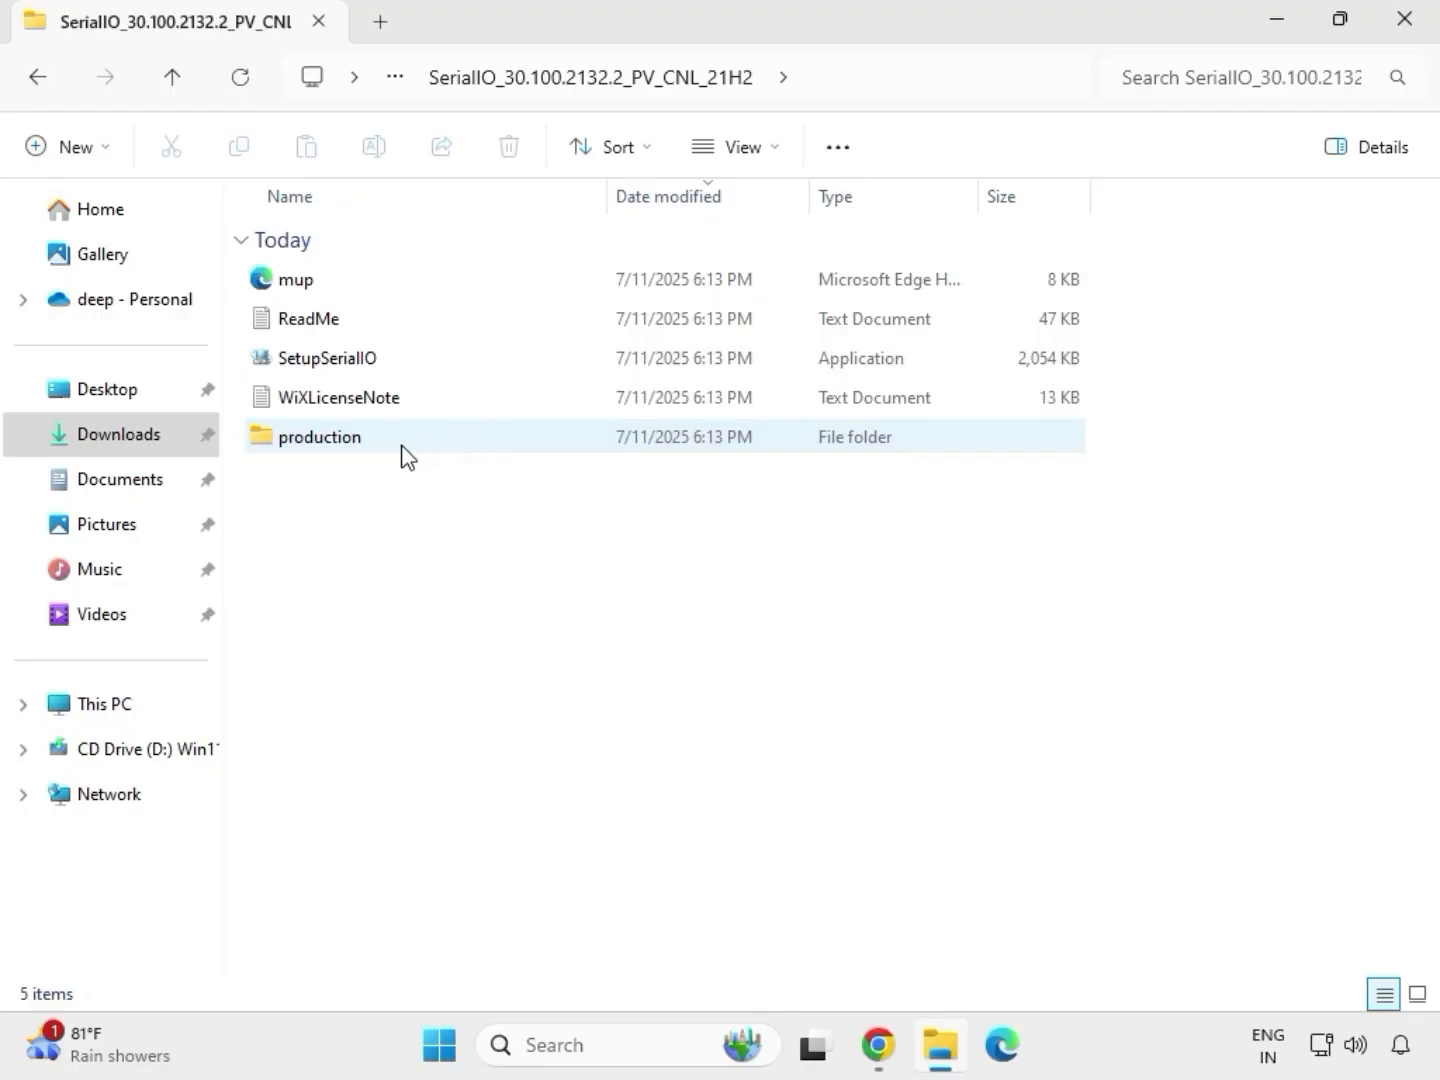
{"action": "left_click", "coordinate": [362, 379]}
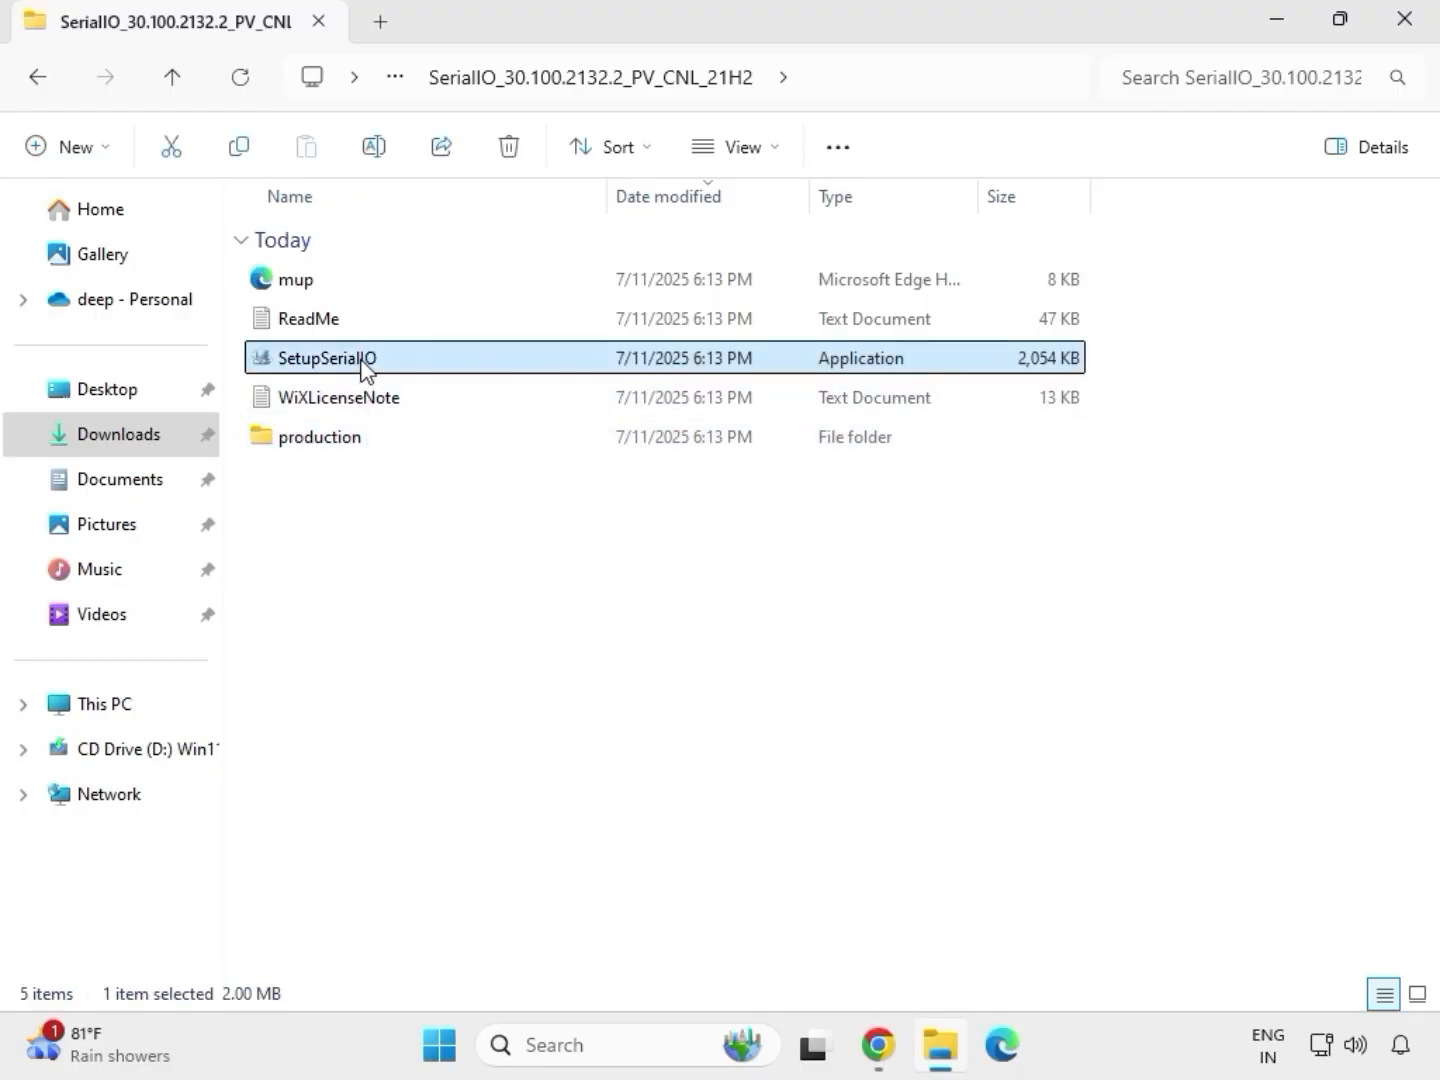
{"action": "right_click", "coordinate": [362, 362]}
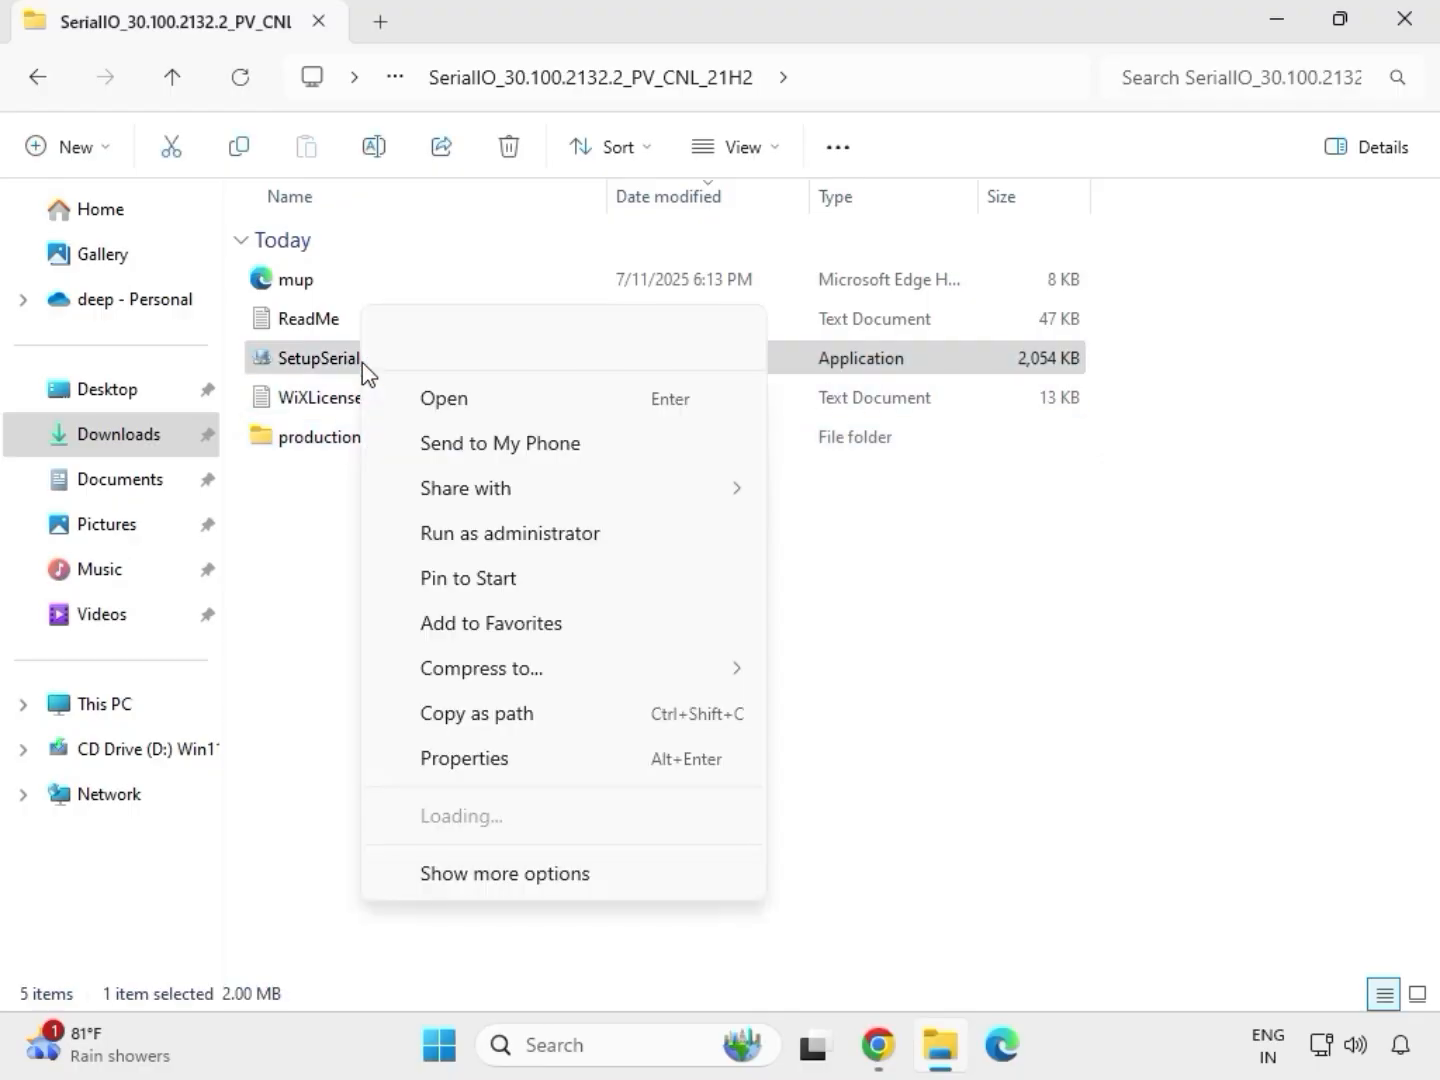
{"action": "left_click", "coordinate": [505, 537]}
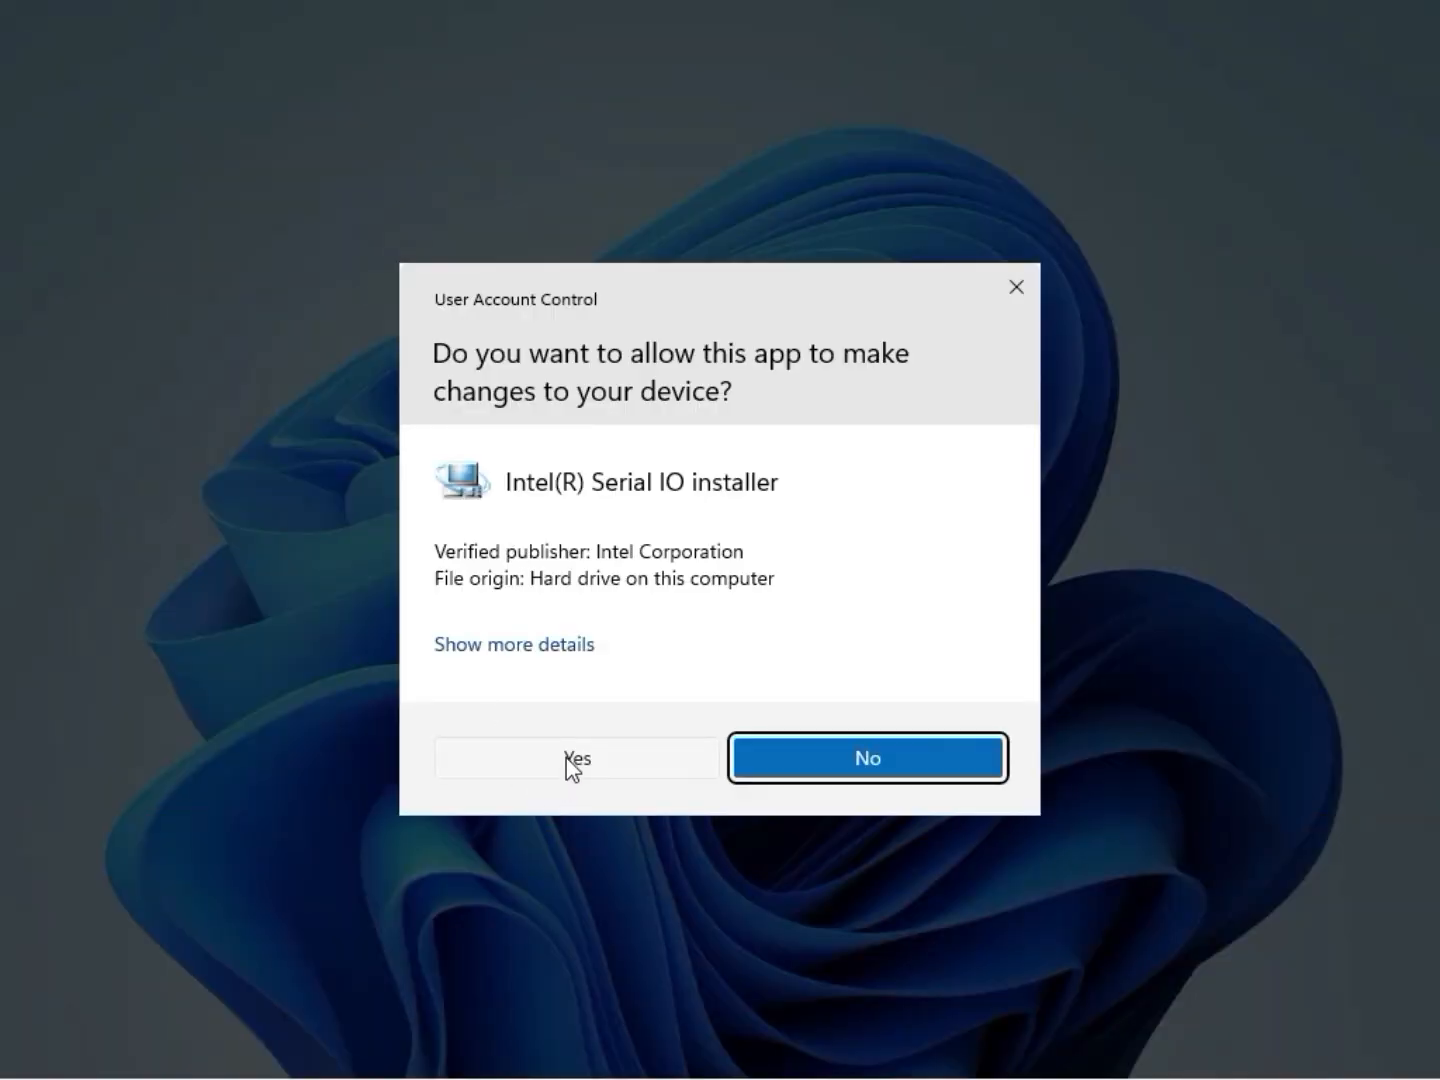
{"action": "left_click", "coordinate": [568, 761]}
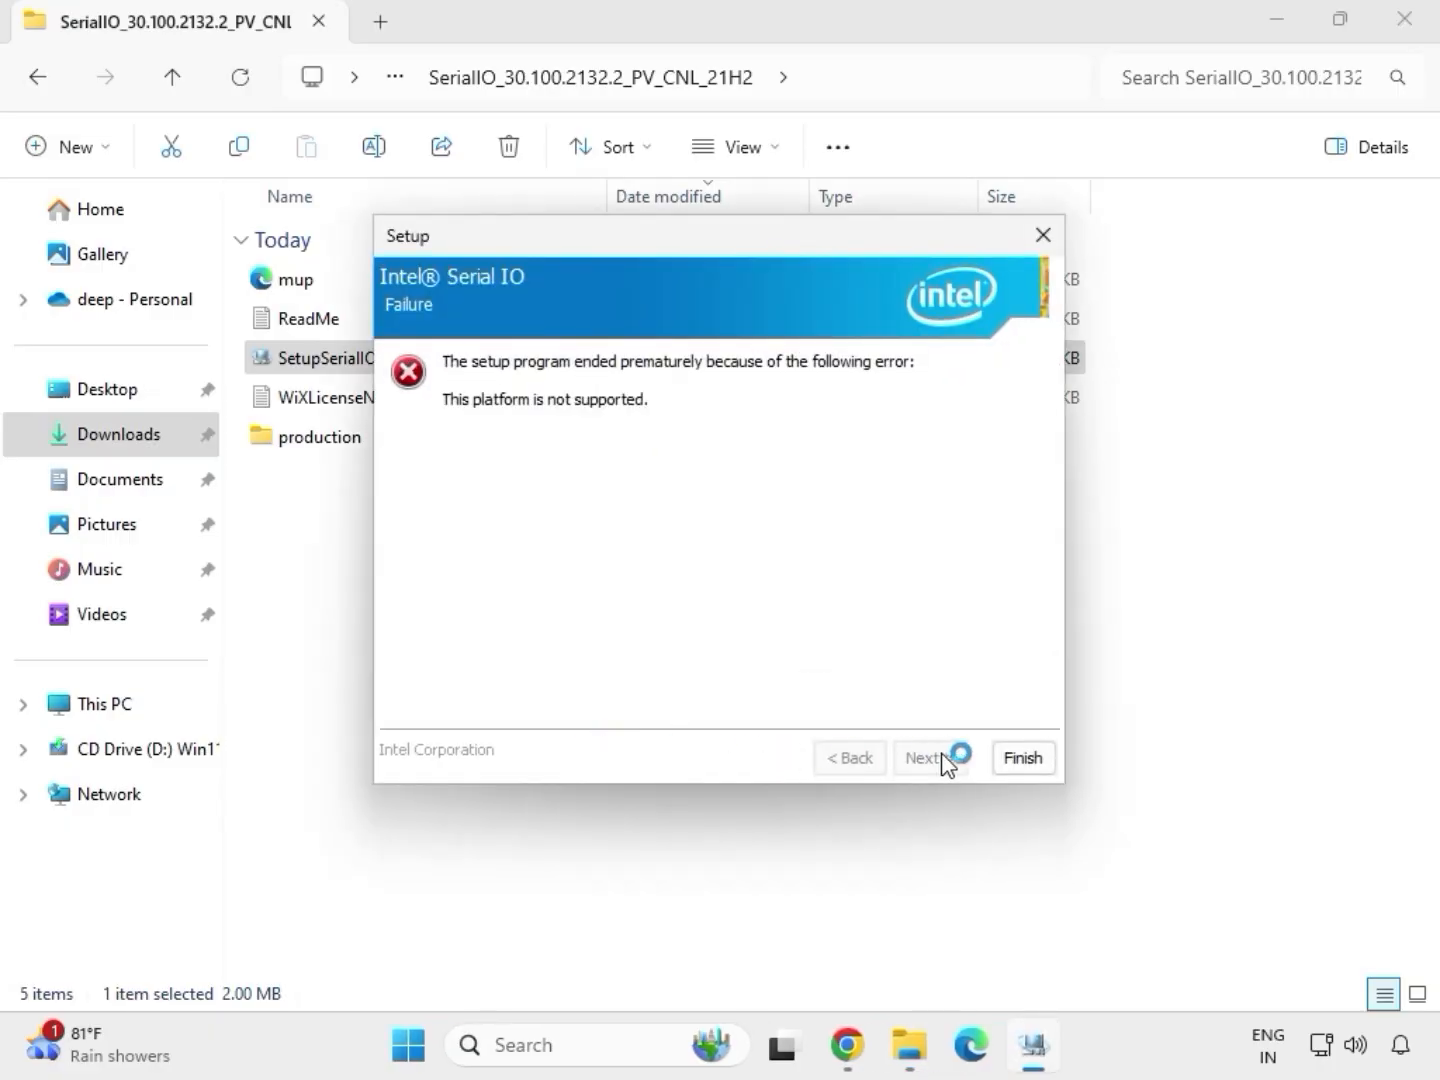
{"action": "left_click", "coordinate": [1020, 760]}
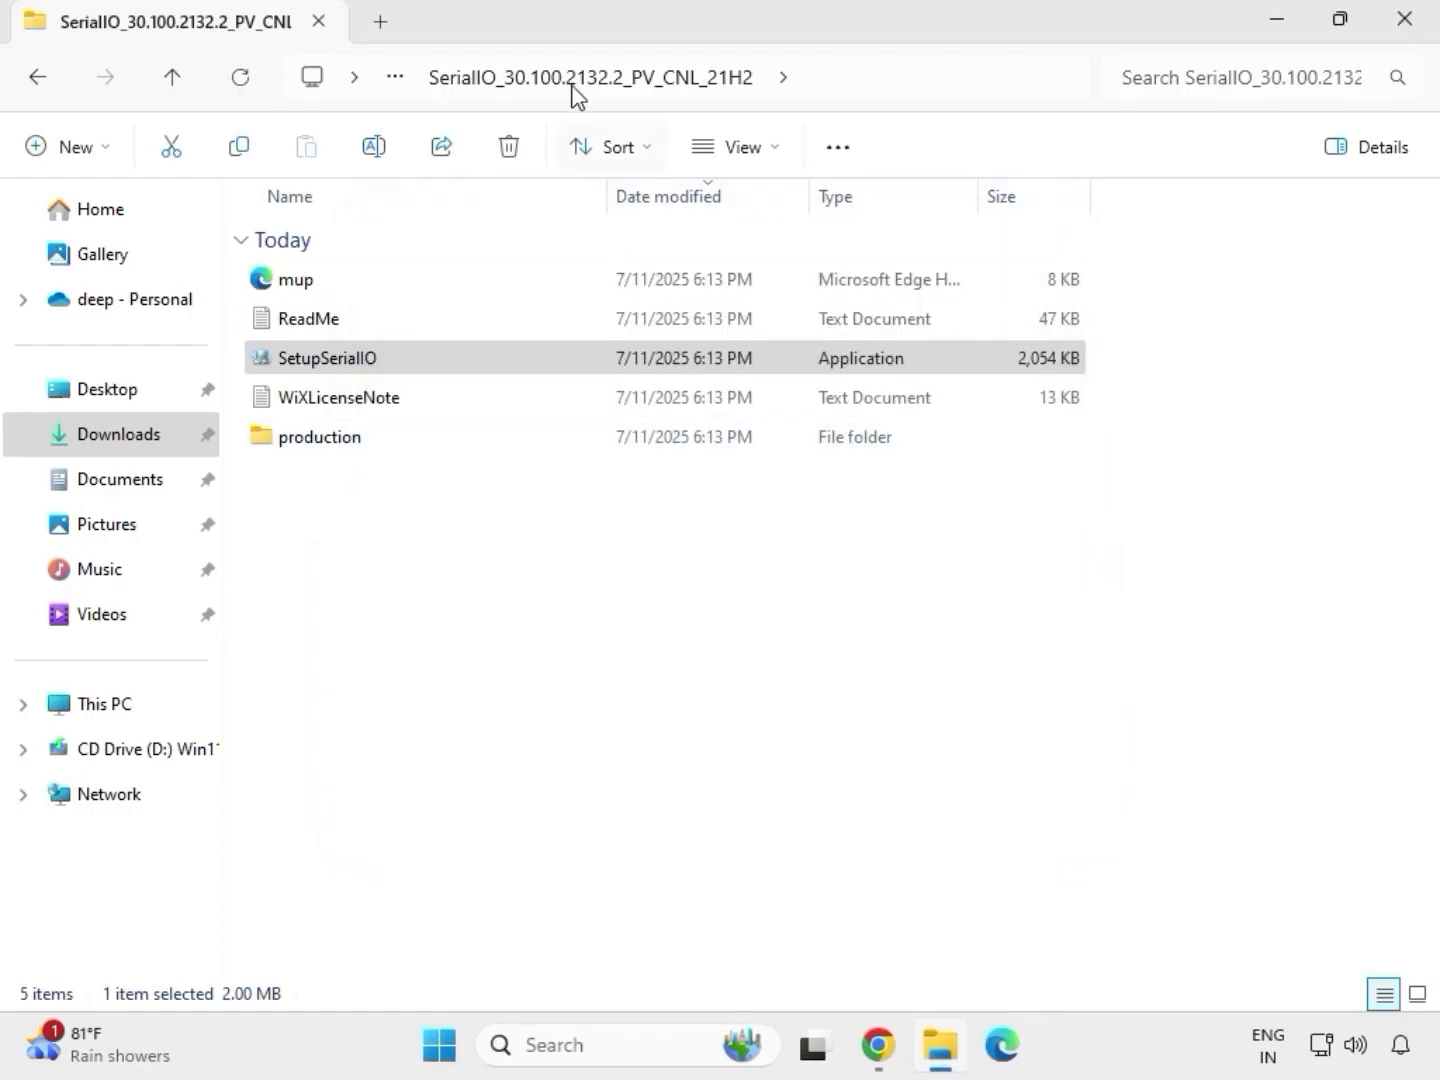
{"action": "left_click", "coordinate": [44, 86]}
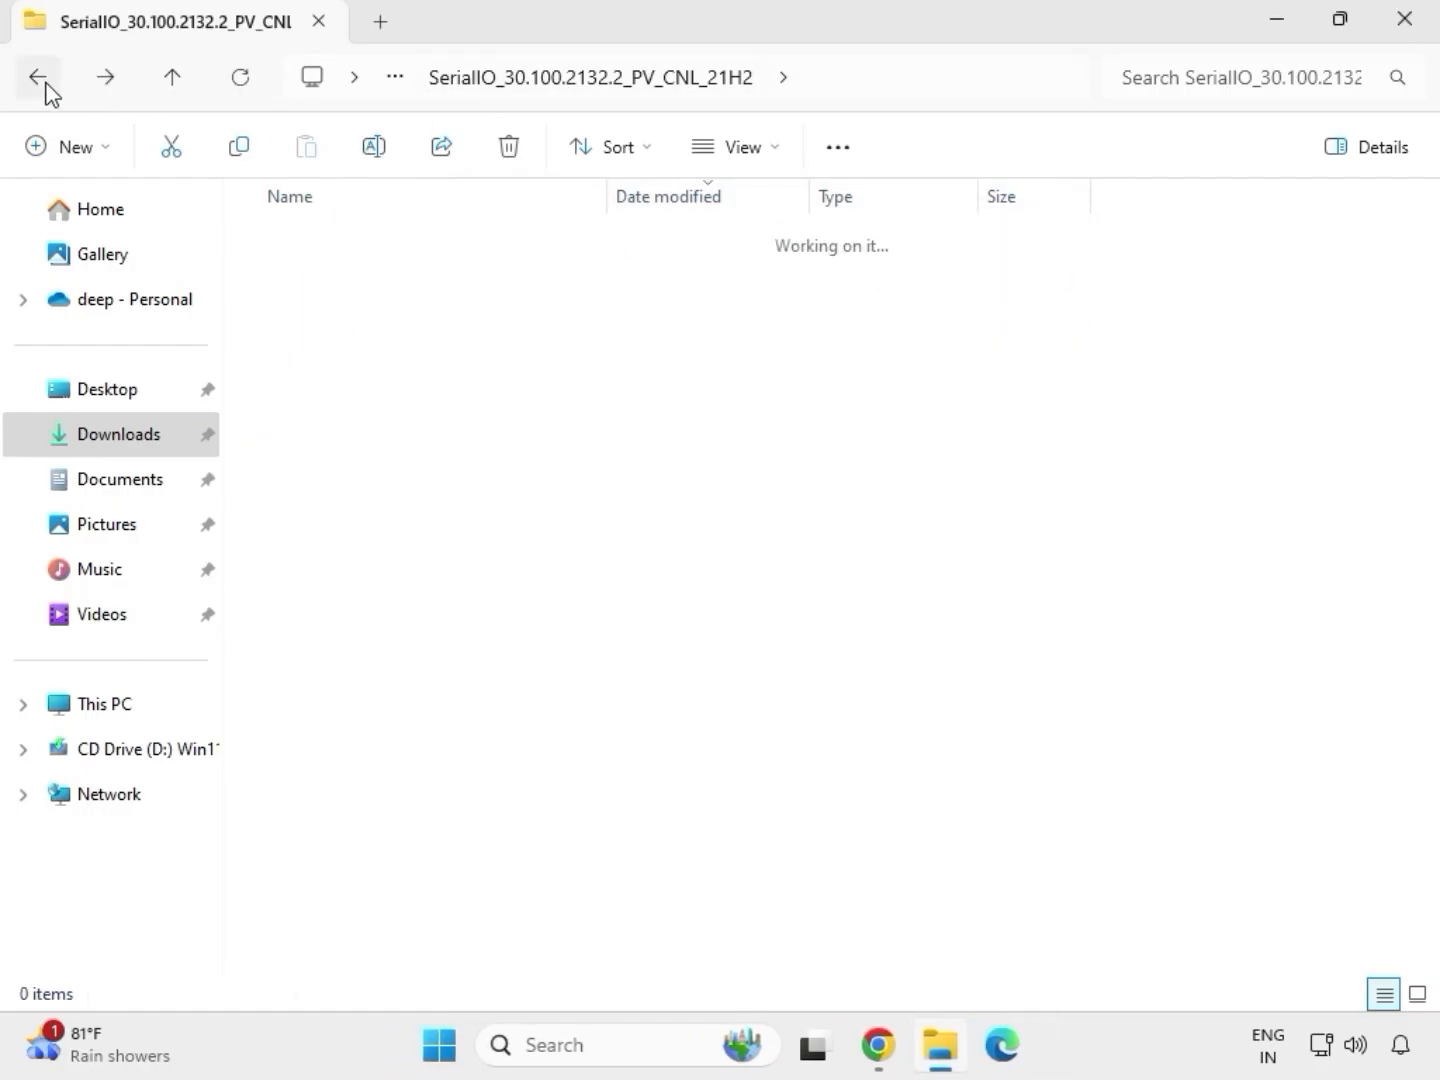
{"action": "left_click", "coordinate": [44, 86]}
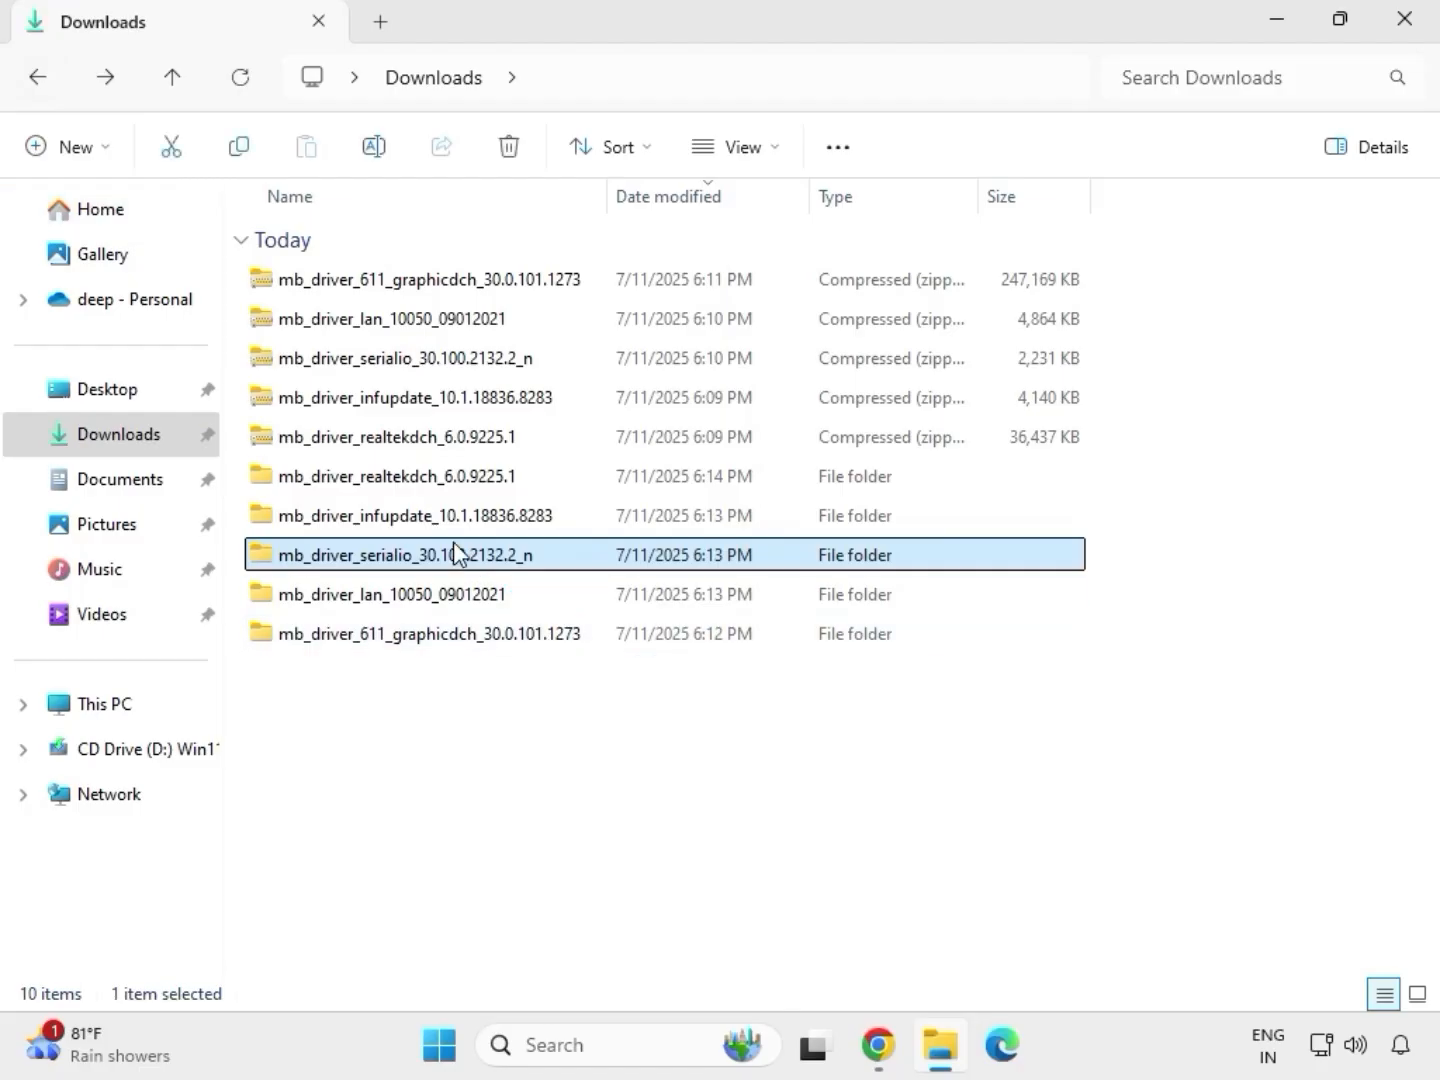
Run SetupChipset from the extracted mb_driver_infupdate_10.1.18836.8283 folder's Chipset-10.1.18836.8283-Public-MUP subfolder as administrator and allow it to make changes
{"action": "left_click", "coordinate": [376, 519]}
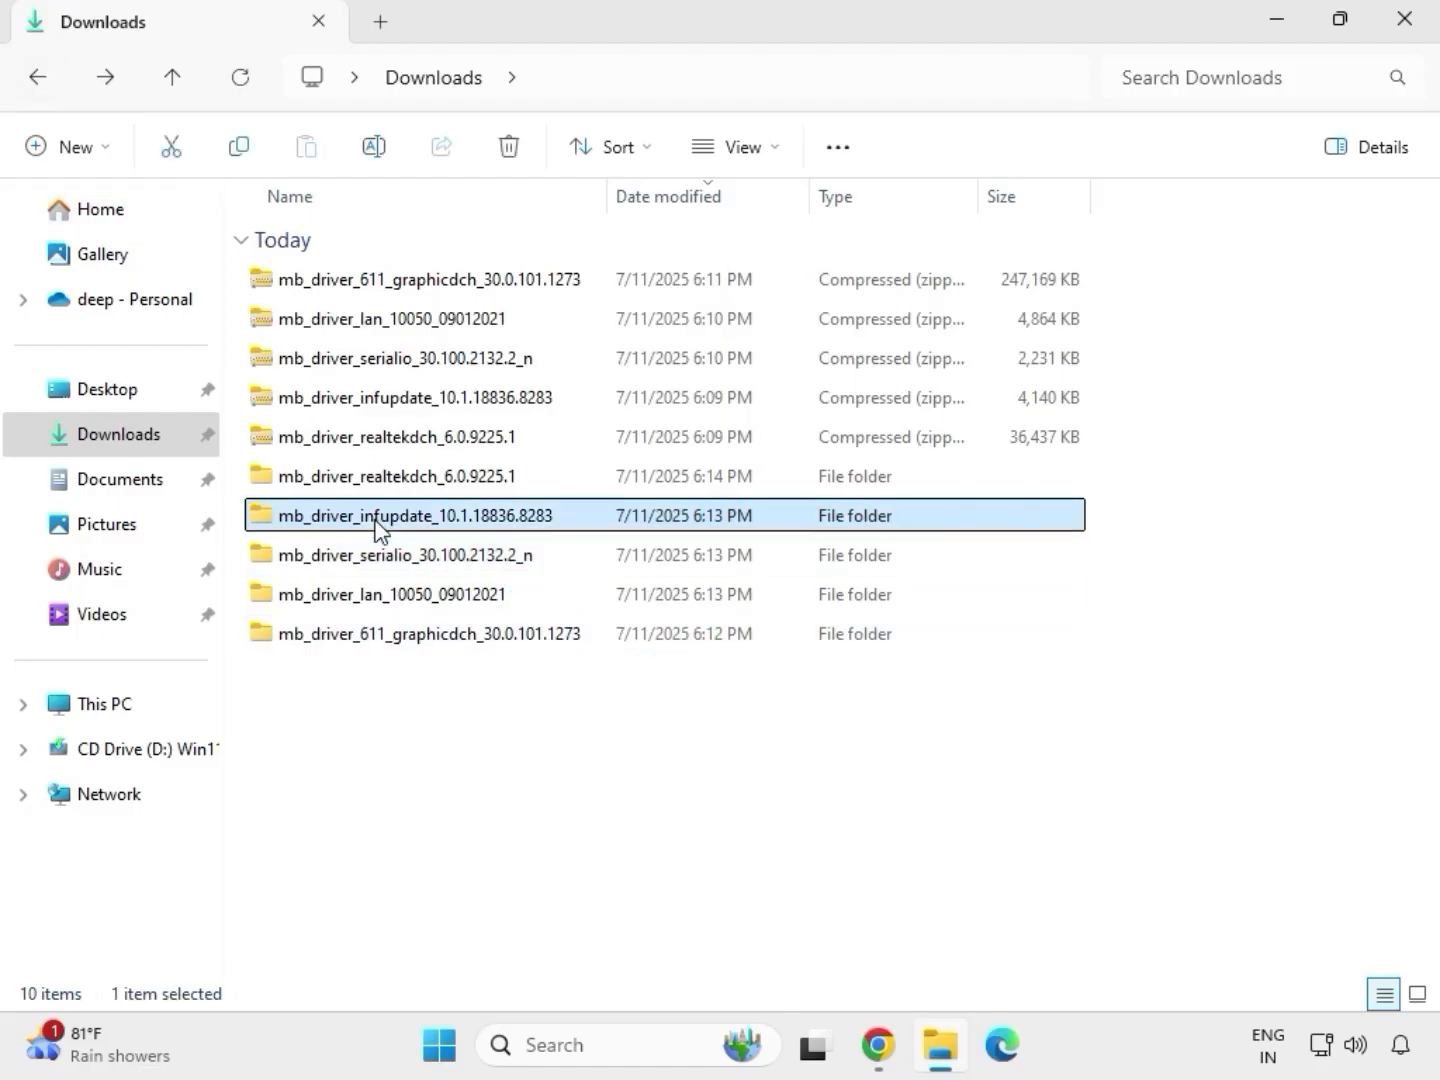
{"action": "double_click", "coordinate": [375, 520]}
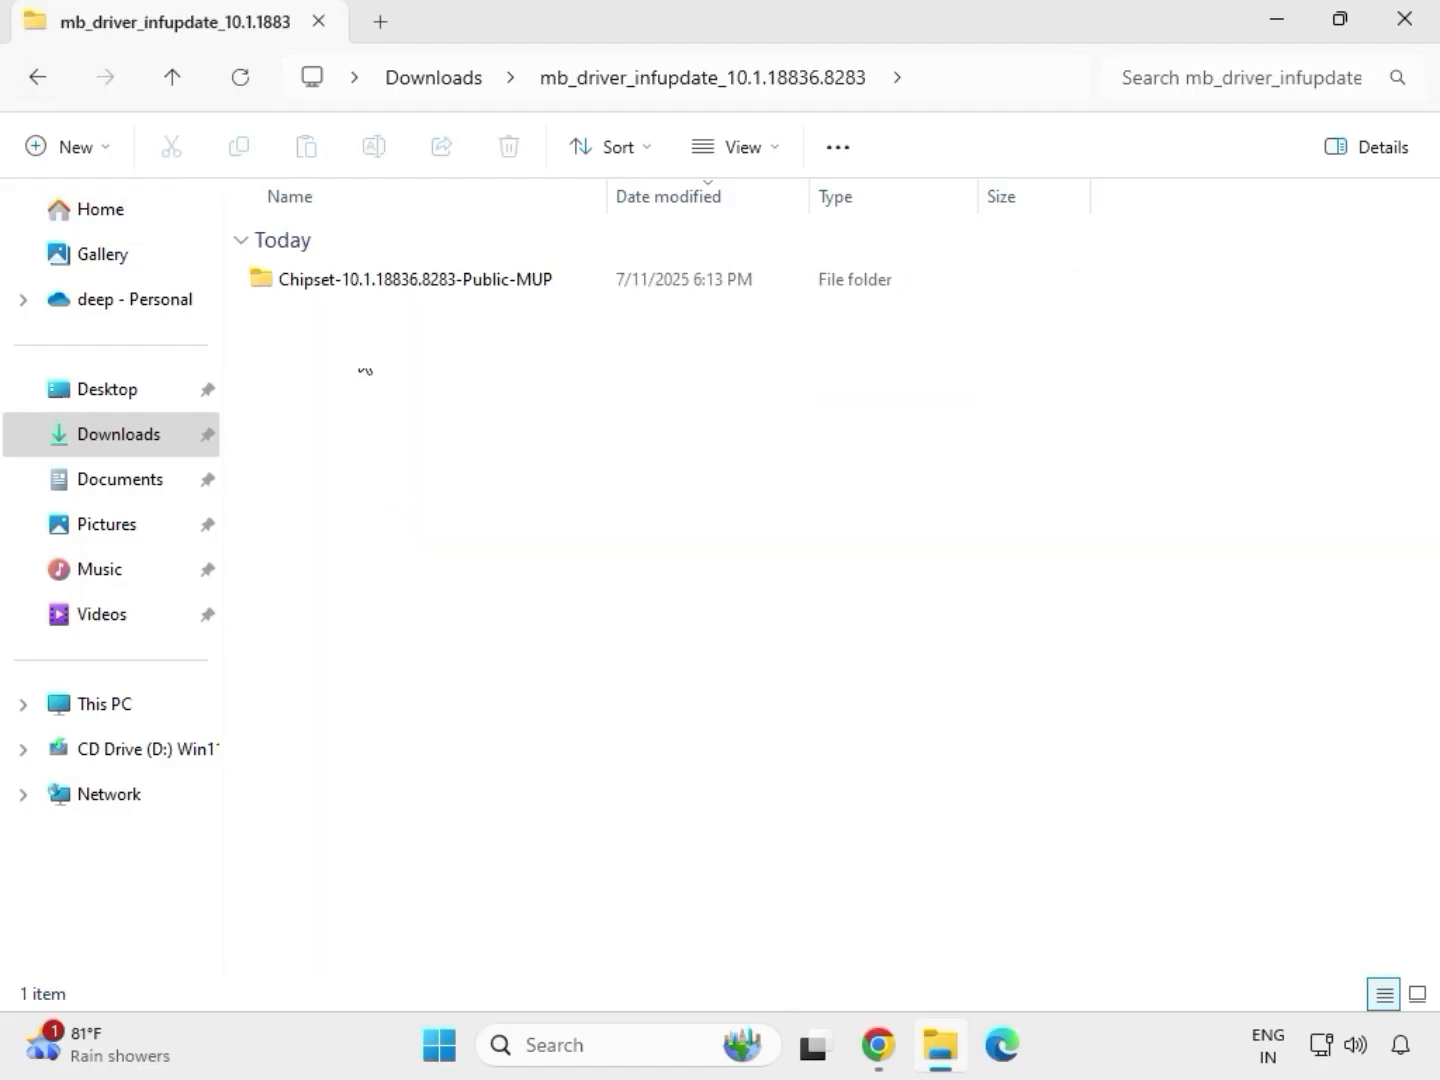
{"action": "double_click", "coordinate": [380, 280]}
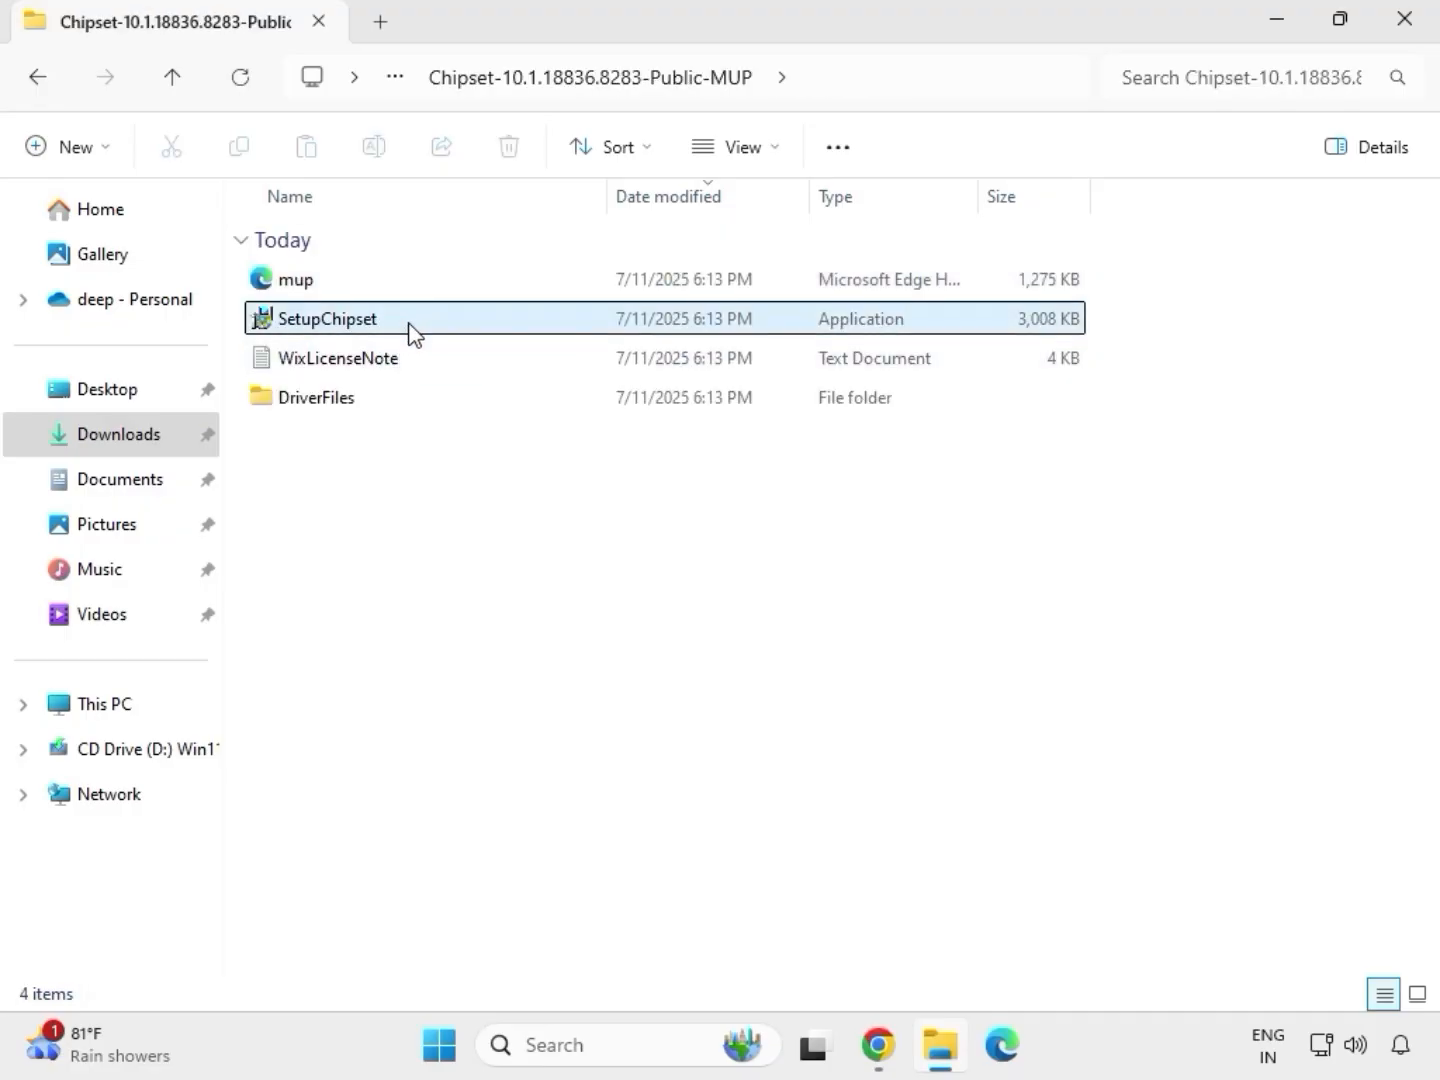
{"action": "left_click", "coordinate": [405, 329]}
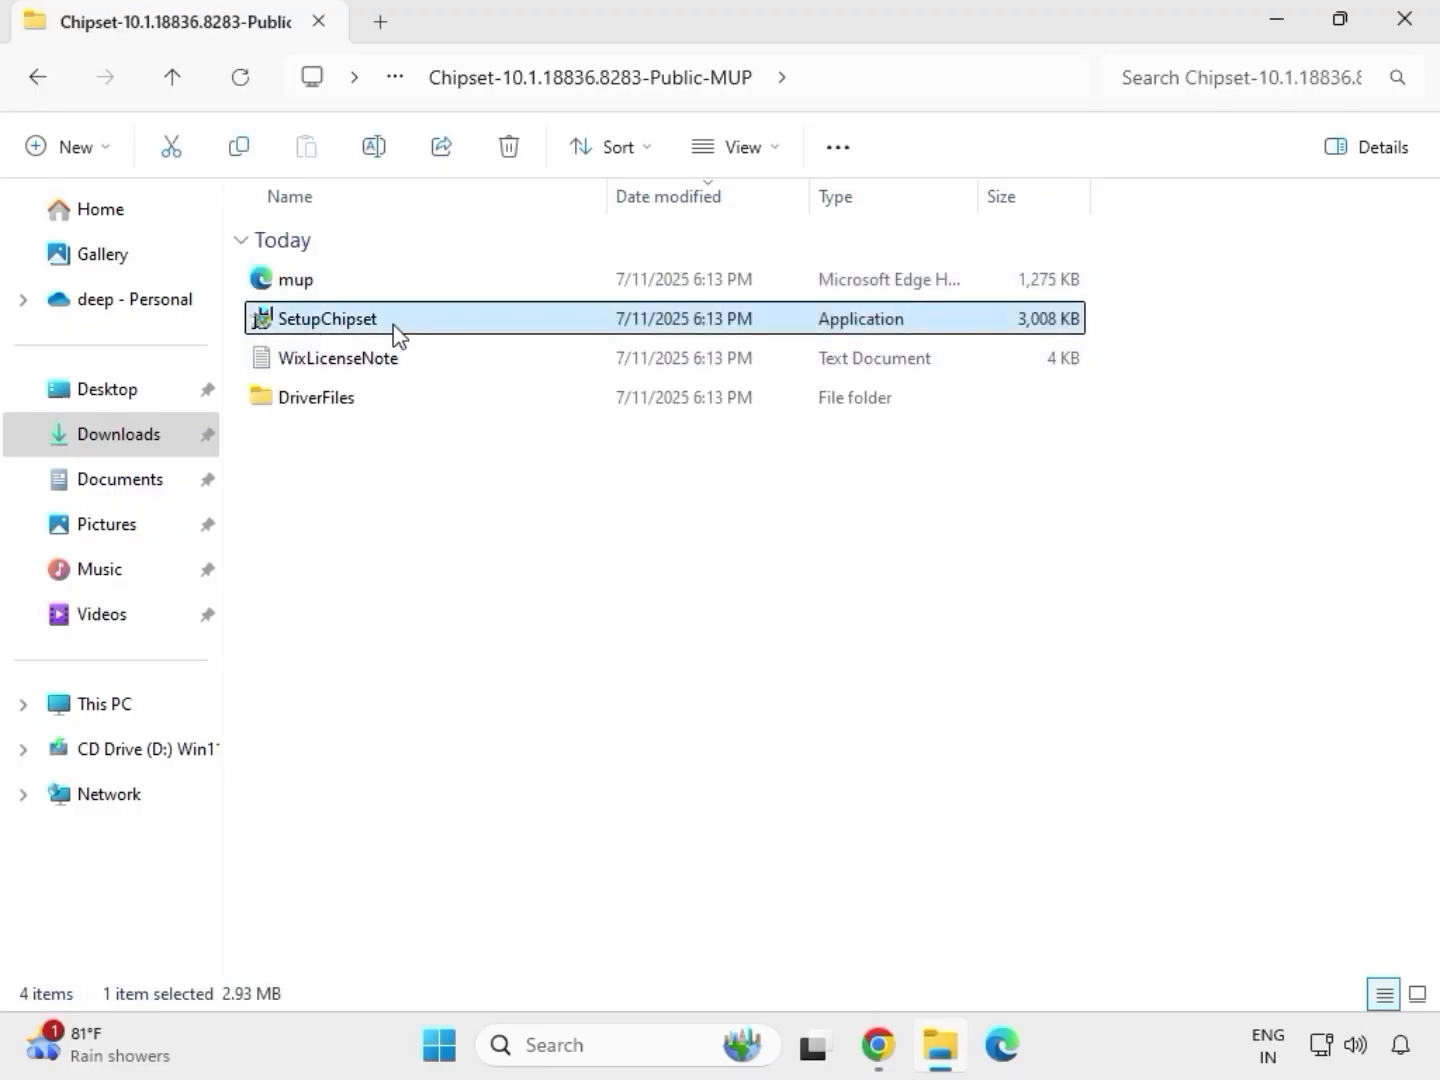
{"action": "right_click", "coordinate": [397, 326]}
{"action": "left_click", "coordinate": [510, 530]}
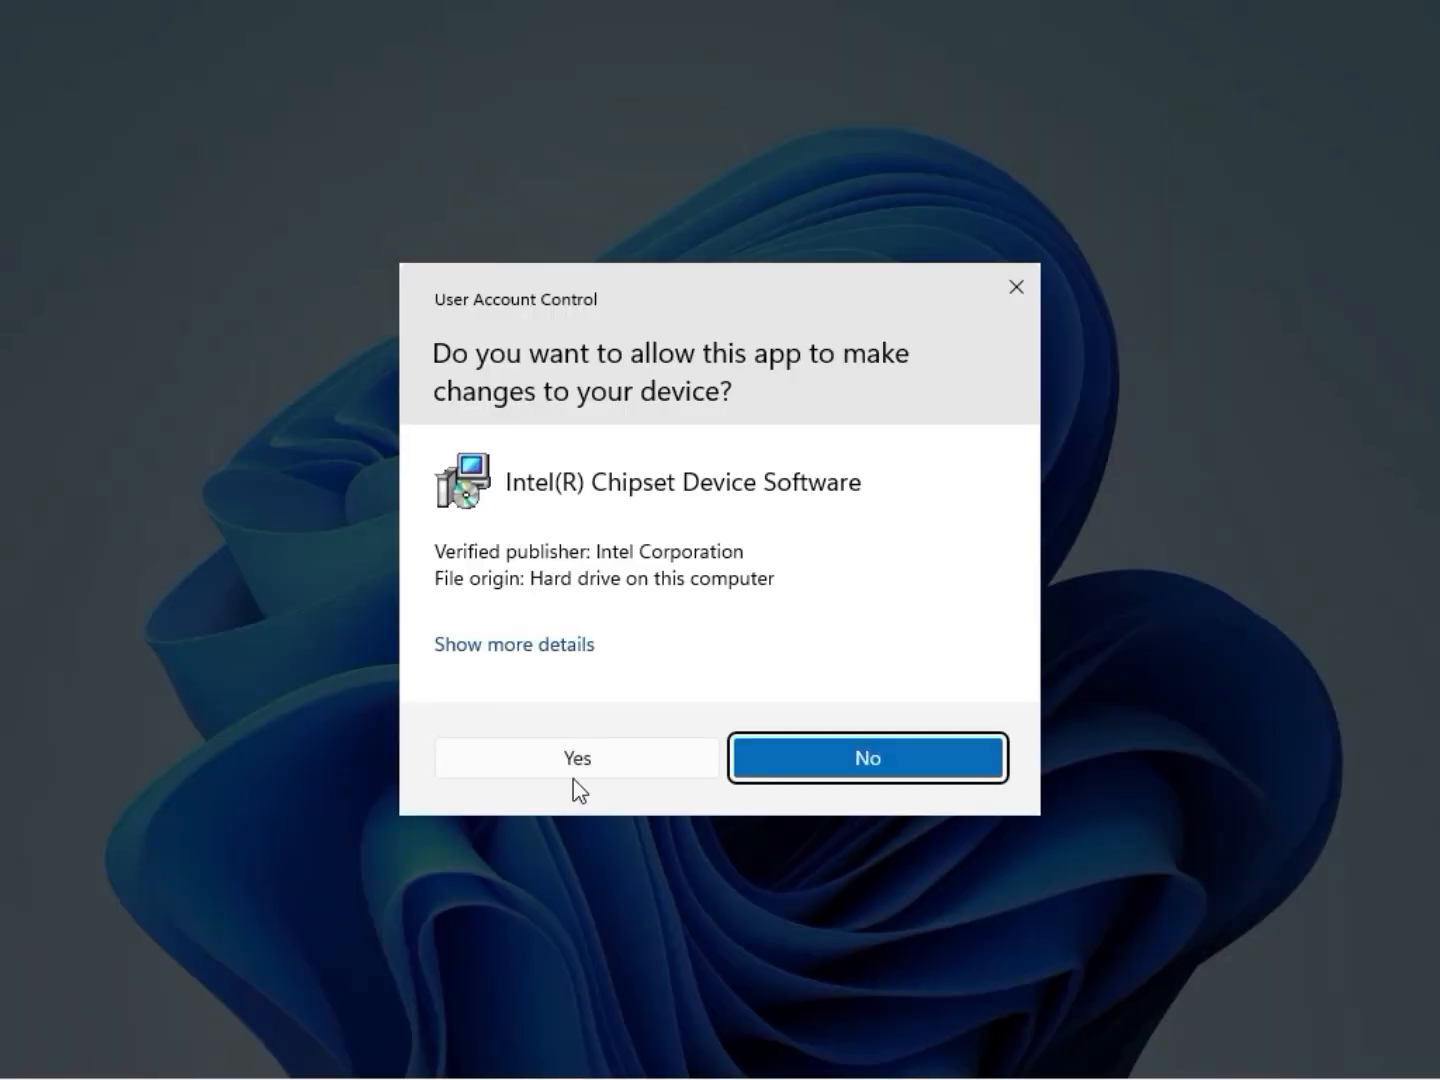
{"action": "left_click", "coordinate": [575, 778]}
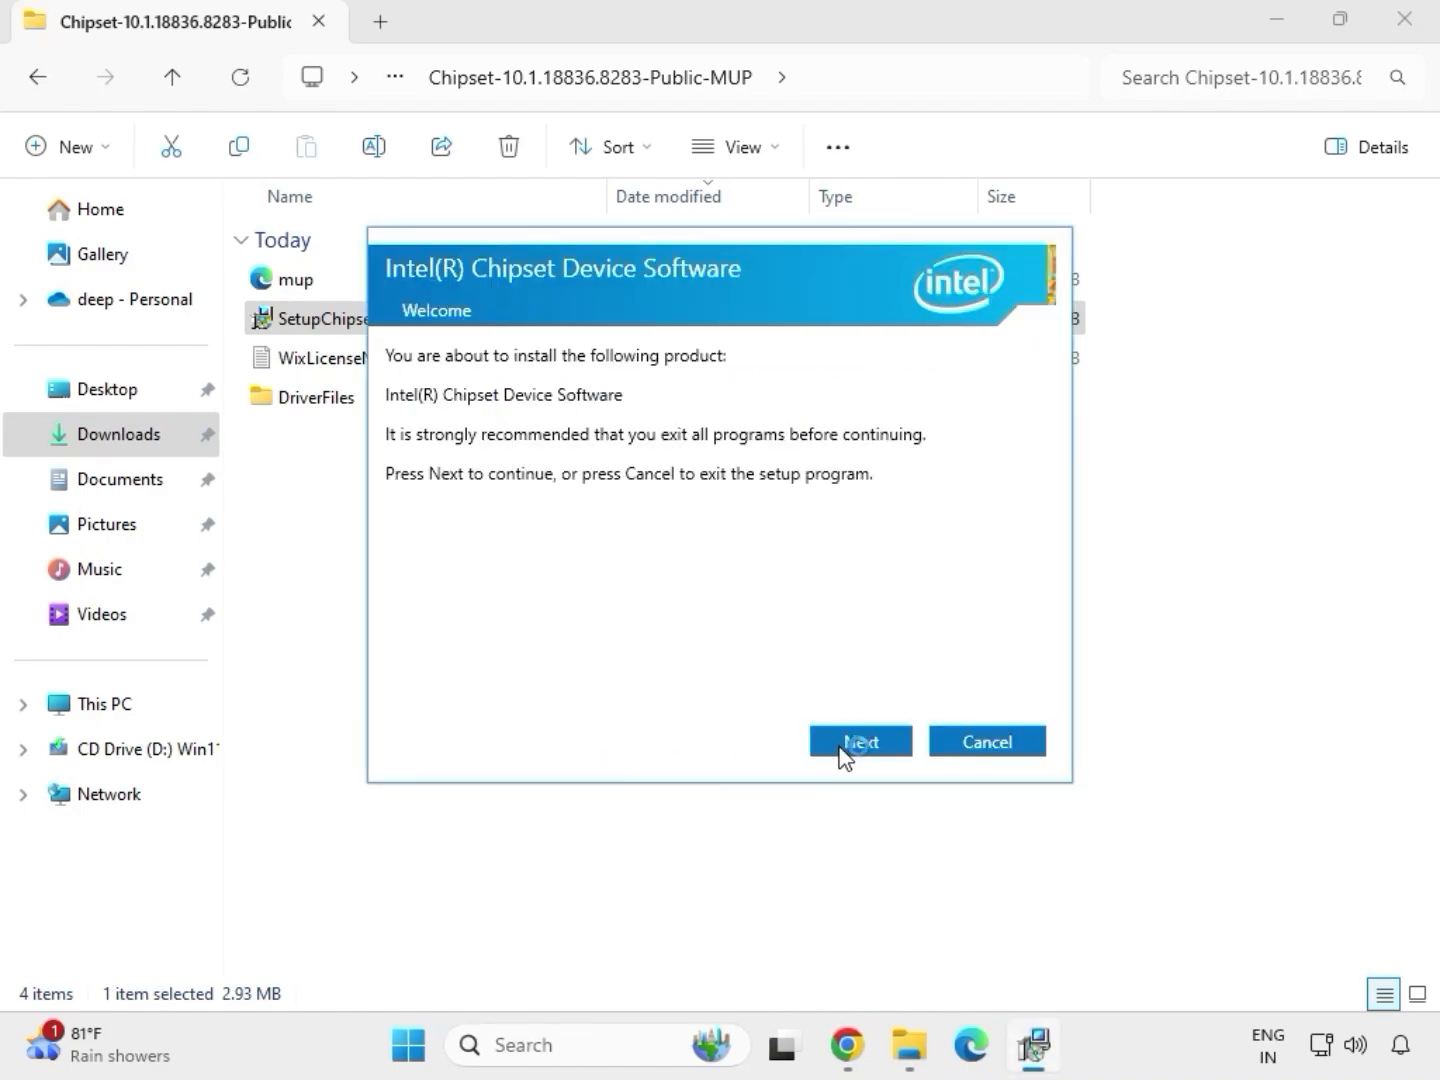
Run the Intel(R) Chipset Device Software installation through its wizard, close the setup and return to the Downloads folder
{"action": "left_click", "coordinate": [845, 755]}
{"action": "left_click", "coordinate": [842, 751]}
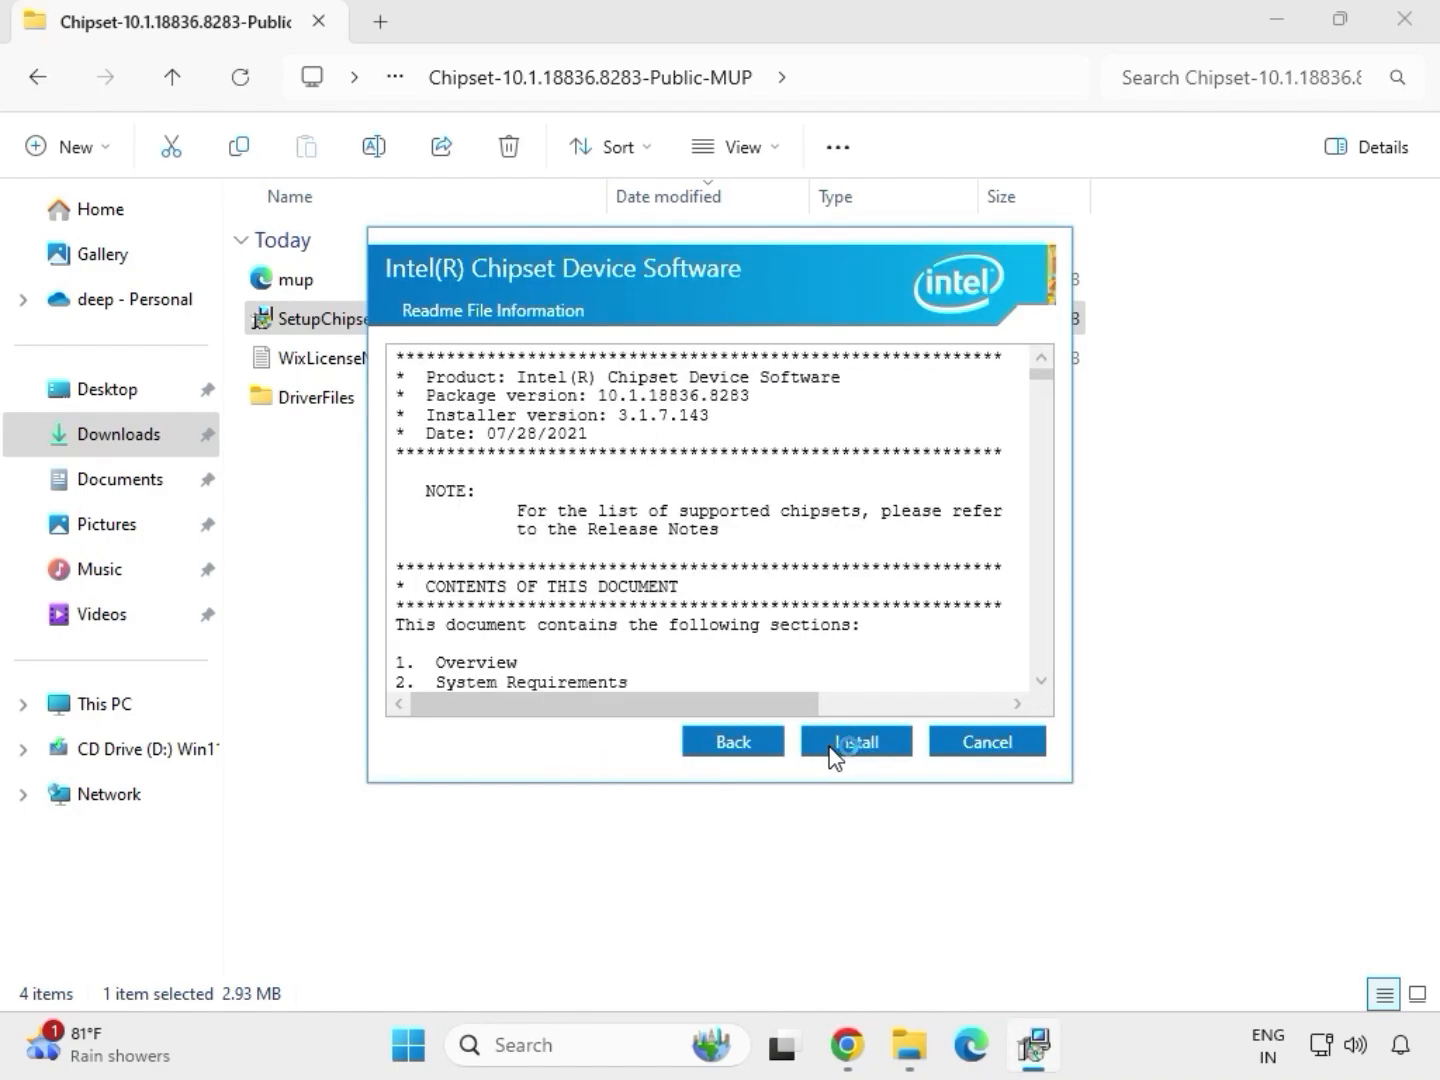
{"action": "left_click", "coordinate": [871, 750]}
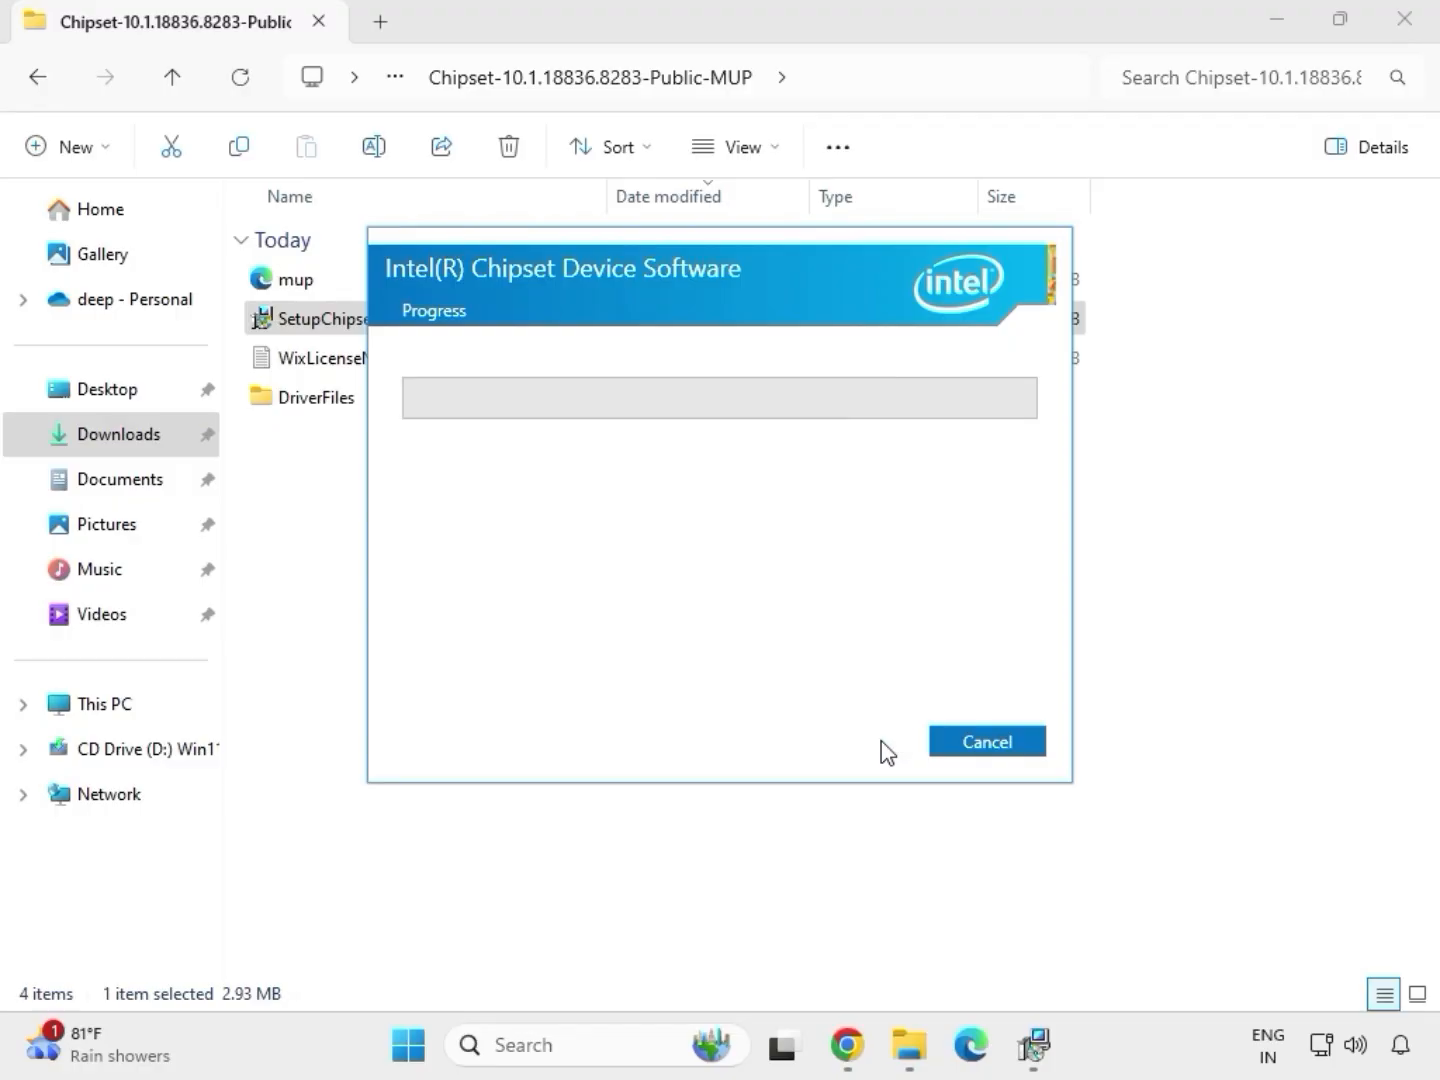
{"action": "left_click", "coordinate": [972, 751]}
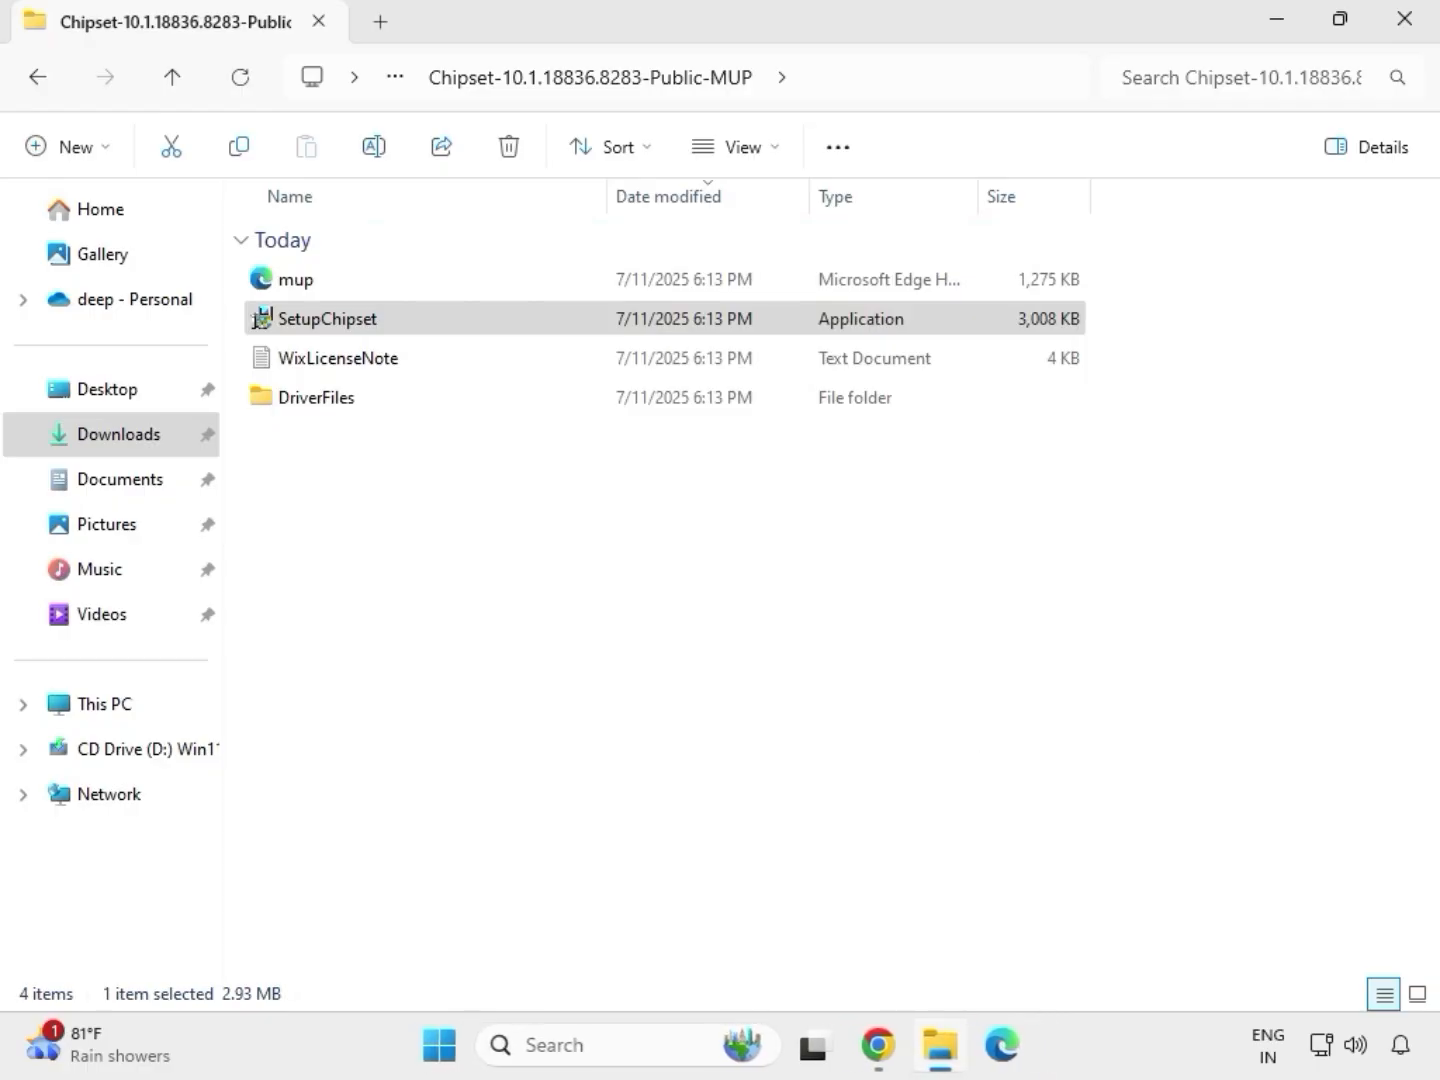
{"action": "left_click", "coordinate": [454, 321]}
{"action": "key", "text": "alt+Left"}
{"action": "key", "text": "alt+Left"}
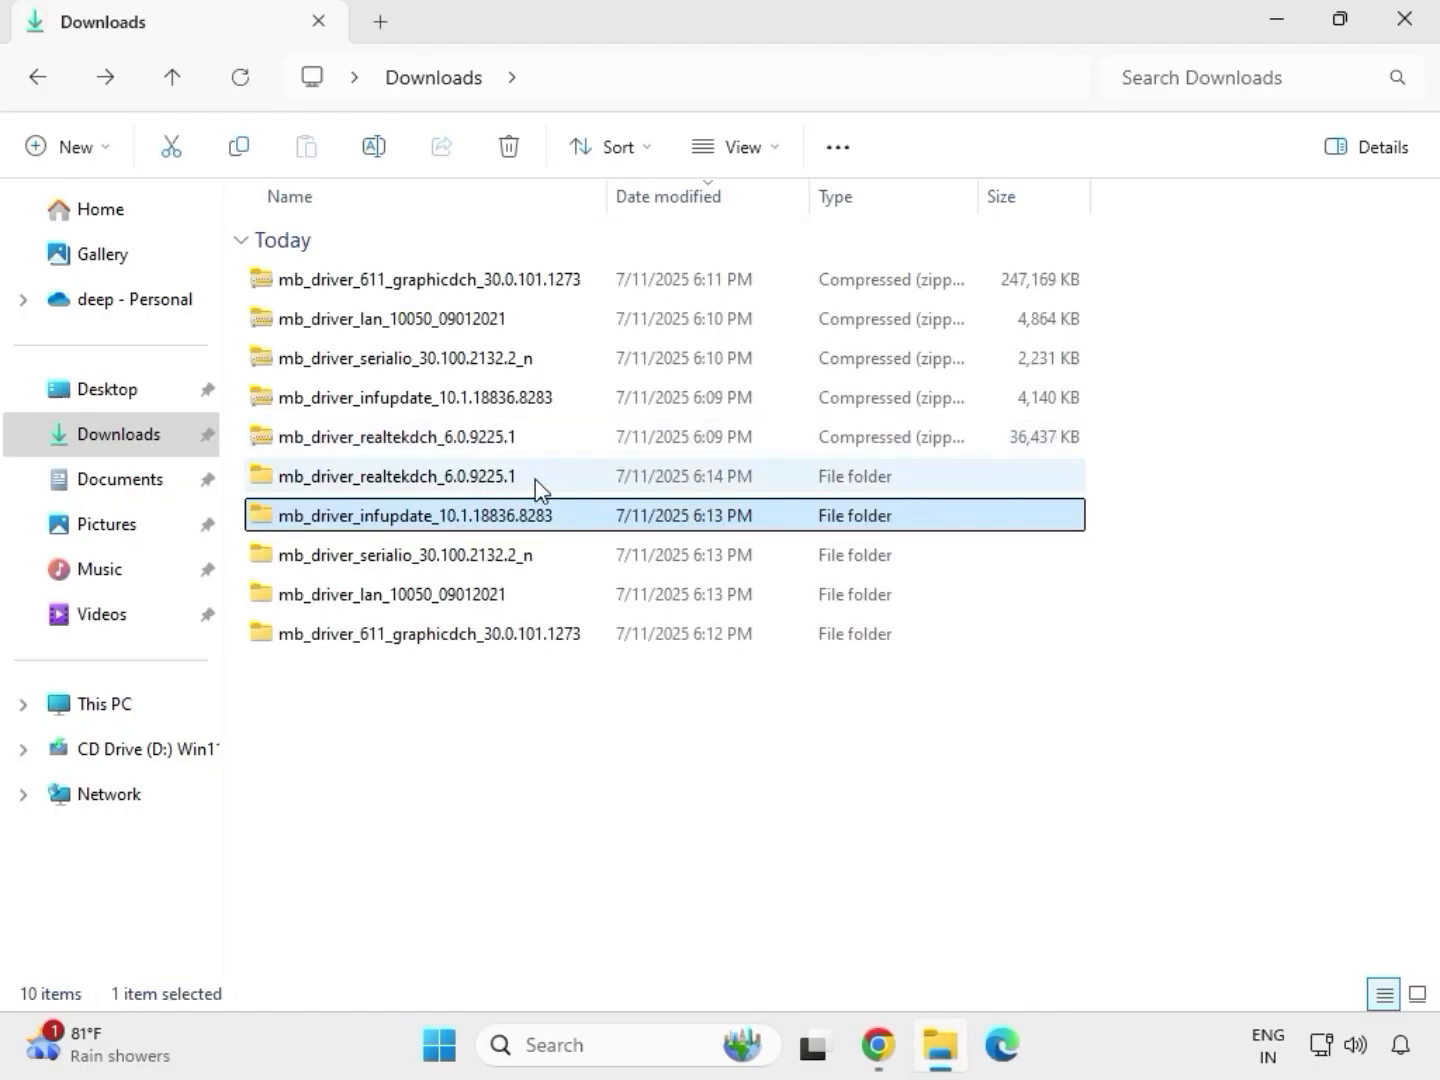
Run the mb_driver_611_graphicdch_30.0.101.1273 application from its extracted folder as administrator, allow it to make changes, and return to Downloads
{"action": "double_click", "coordinate": [536, 479]}
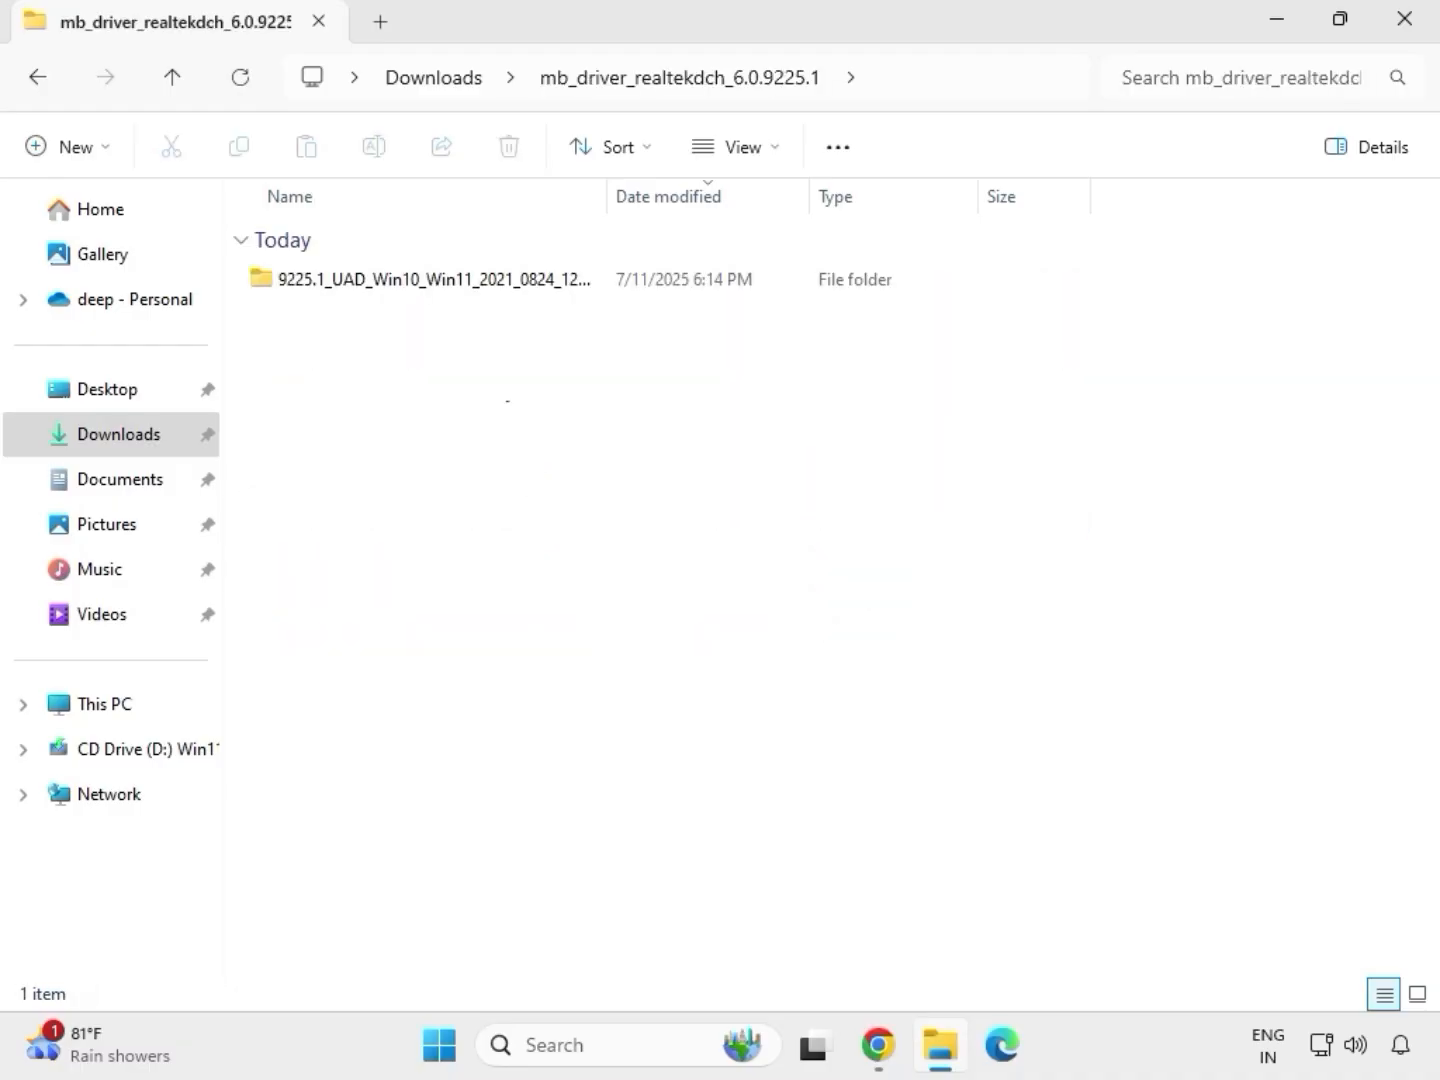
{"action": "left_click", "coordinate": [443, 85]}
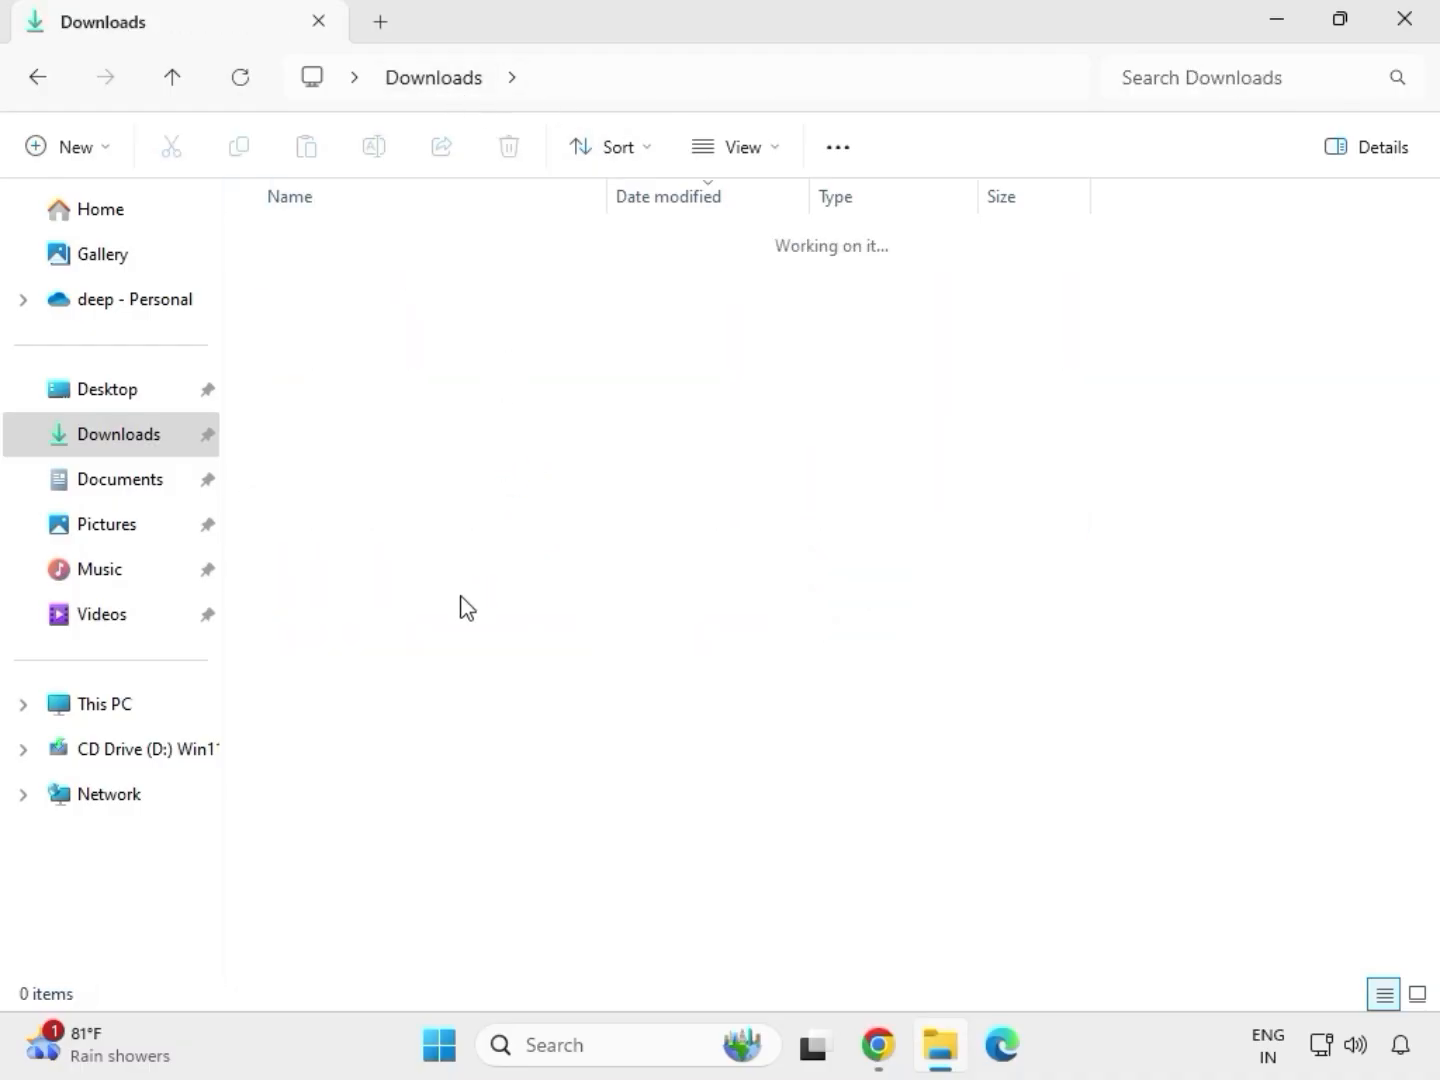
{"action": "left_click", "coordinate": [414, 634]}
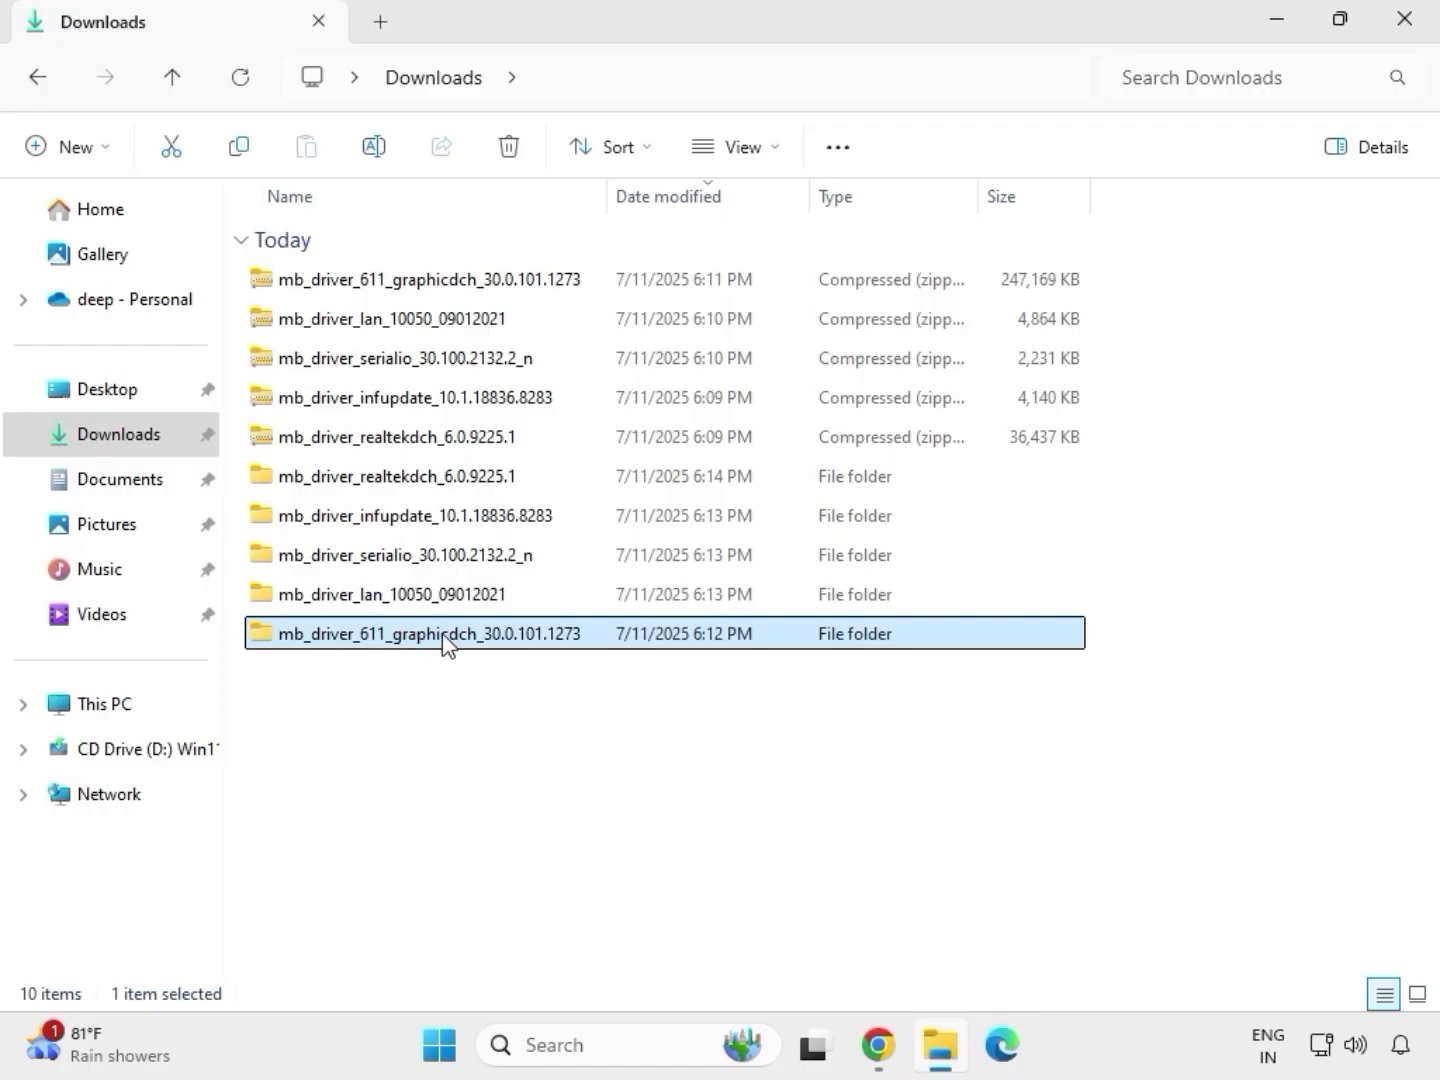
{"action": "double_click", "coordinate": [444, 643]}
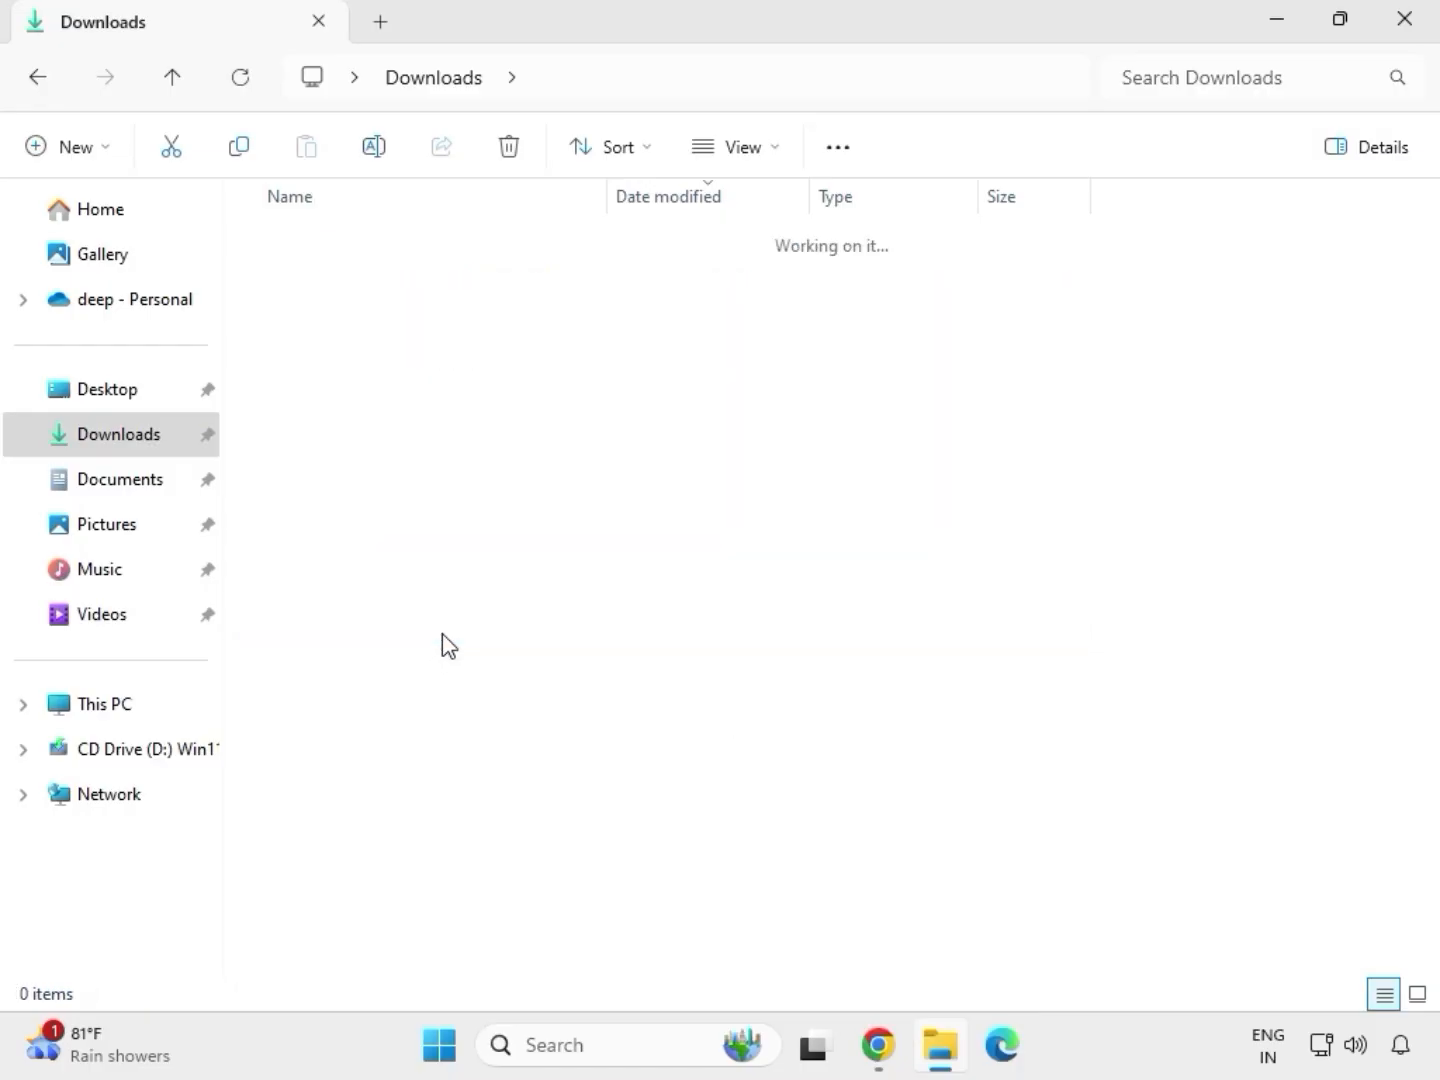
{"action": "left_click", "coordinate": [400, 284]}
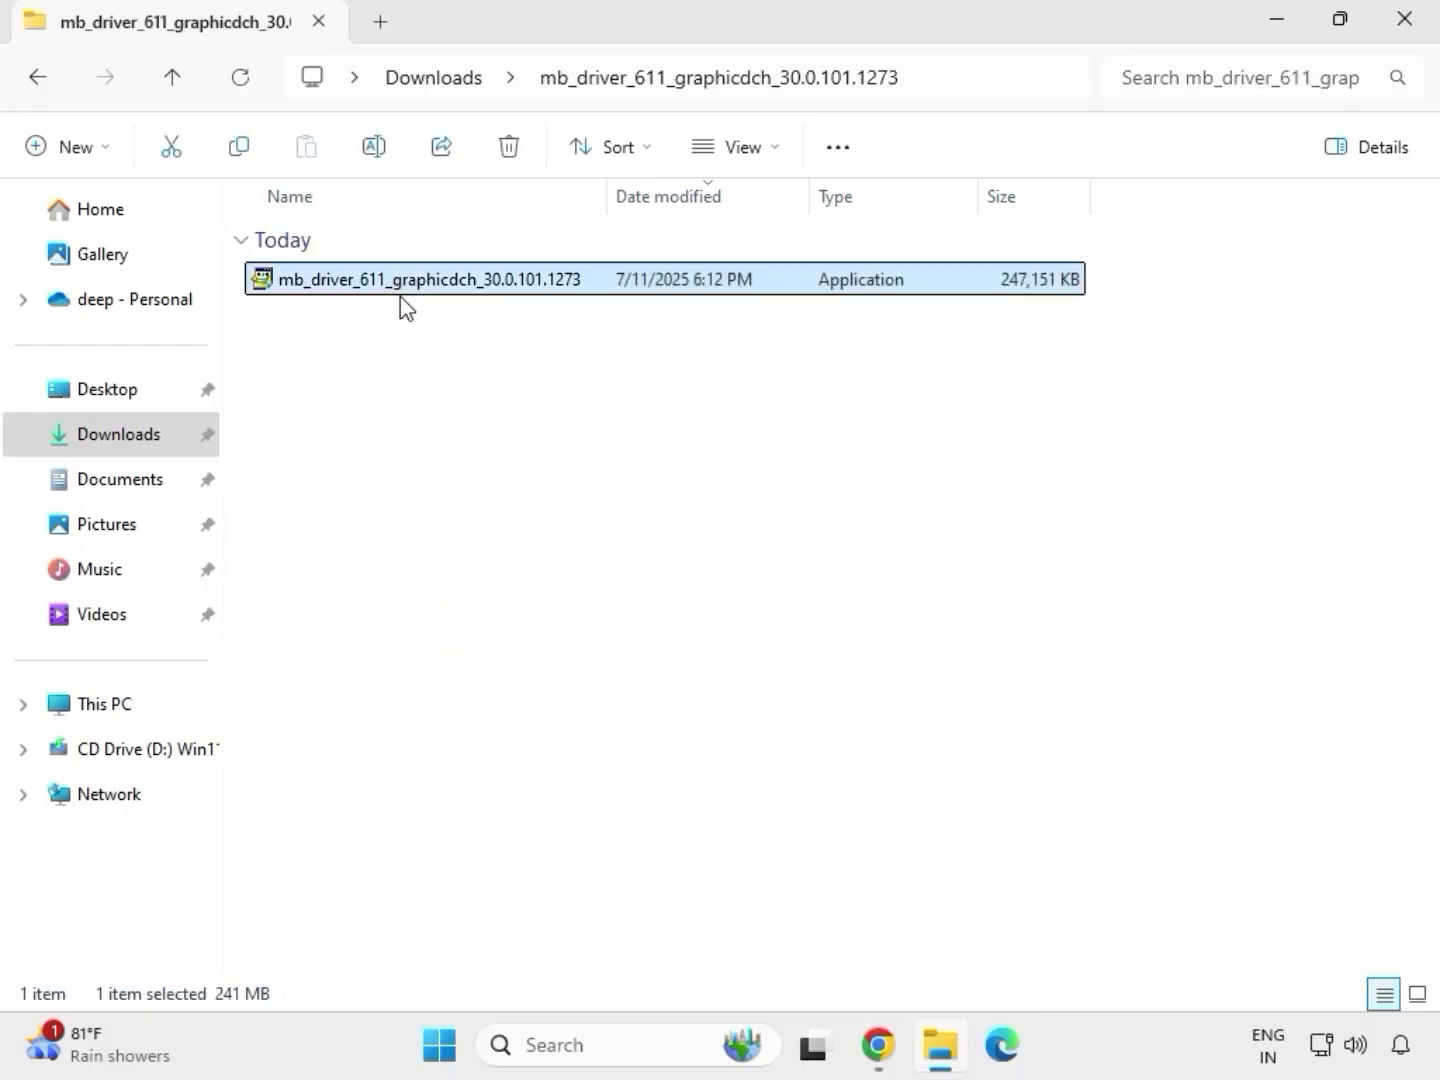
{"action": "right_click", "coordinate": [426, 329]}
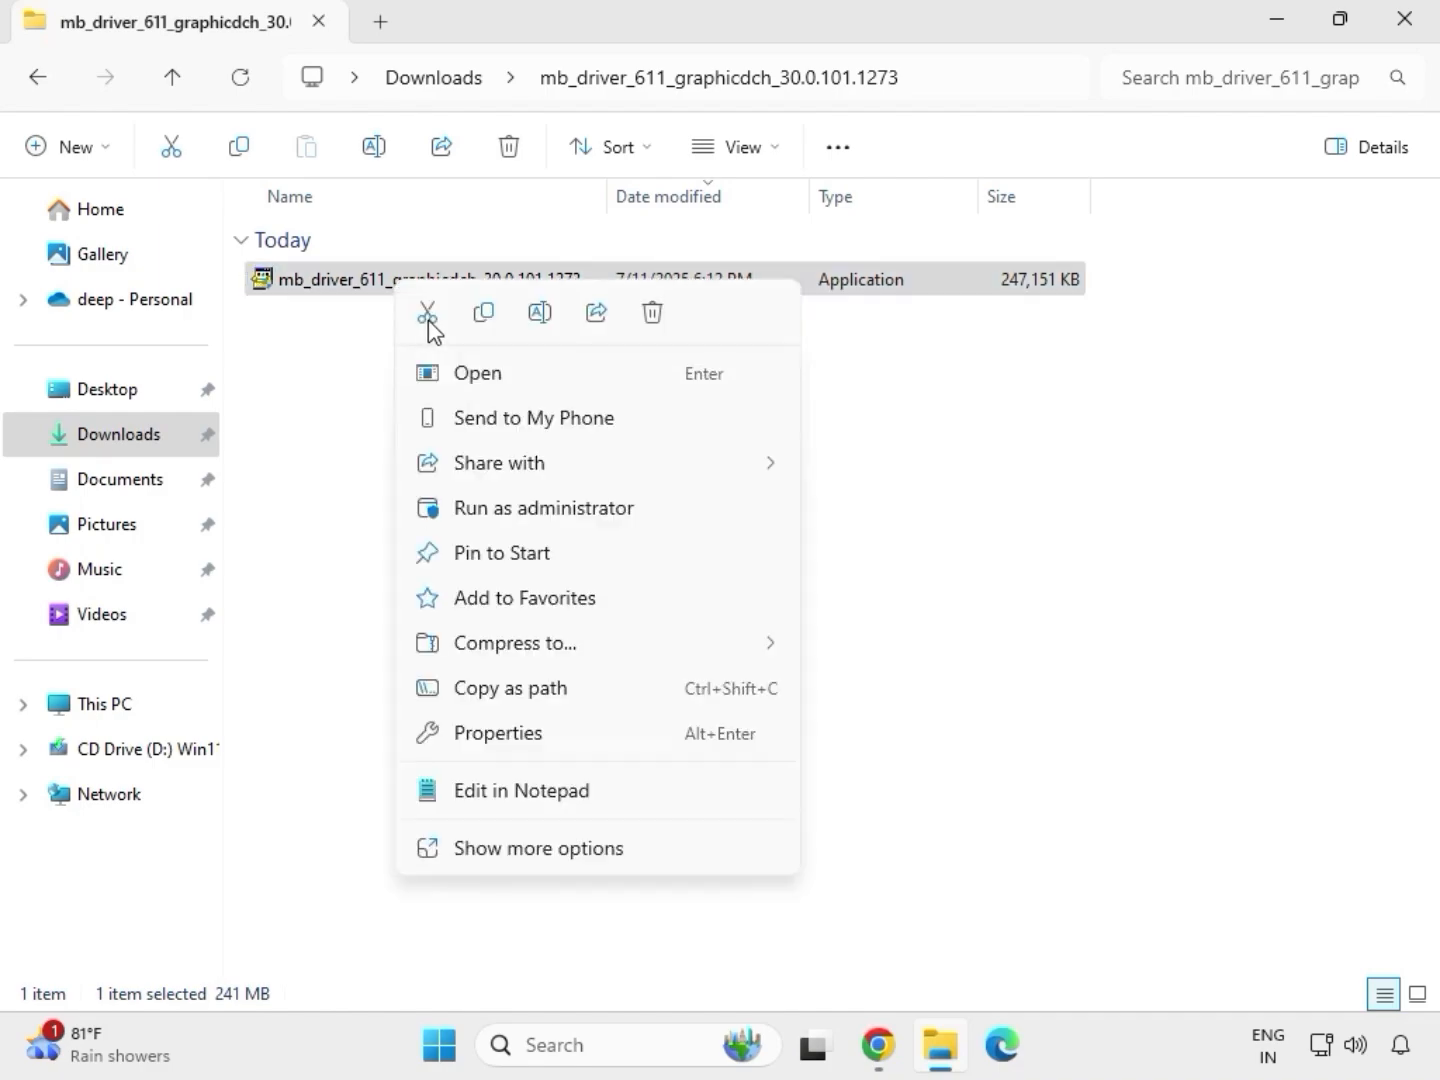
{"action": "left_click", "coordinate": [550, 509]}
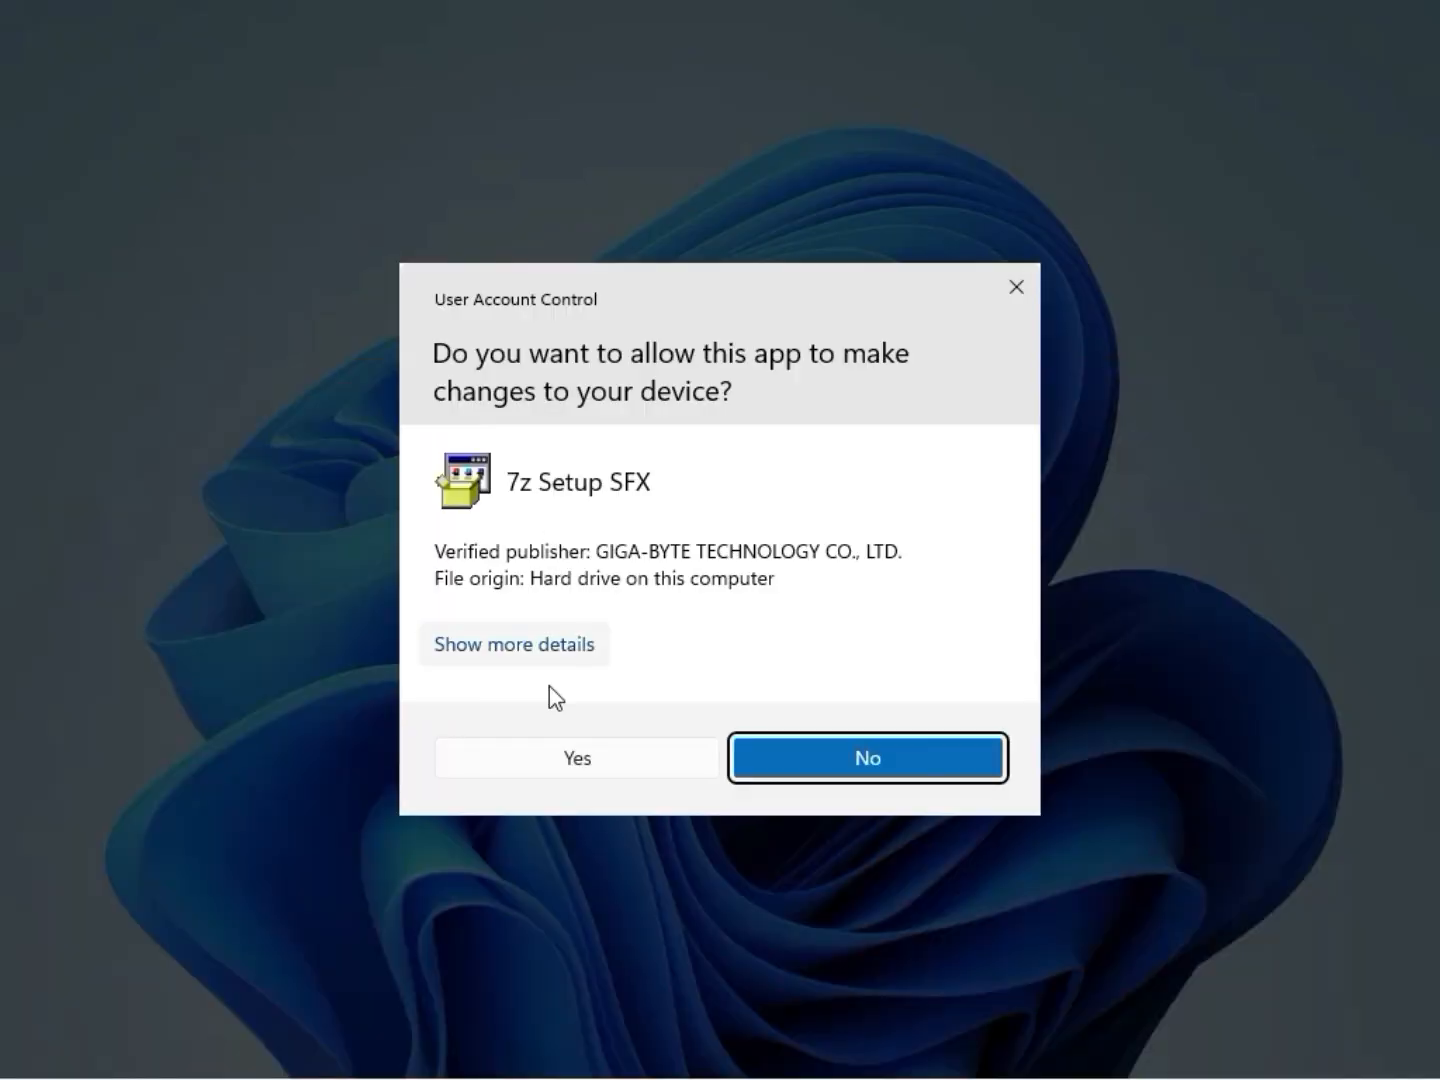
{"action": "left_click", "coordinate": [559, 763]}
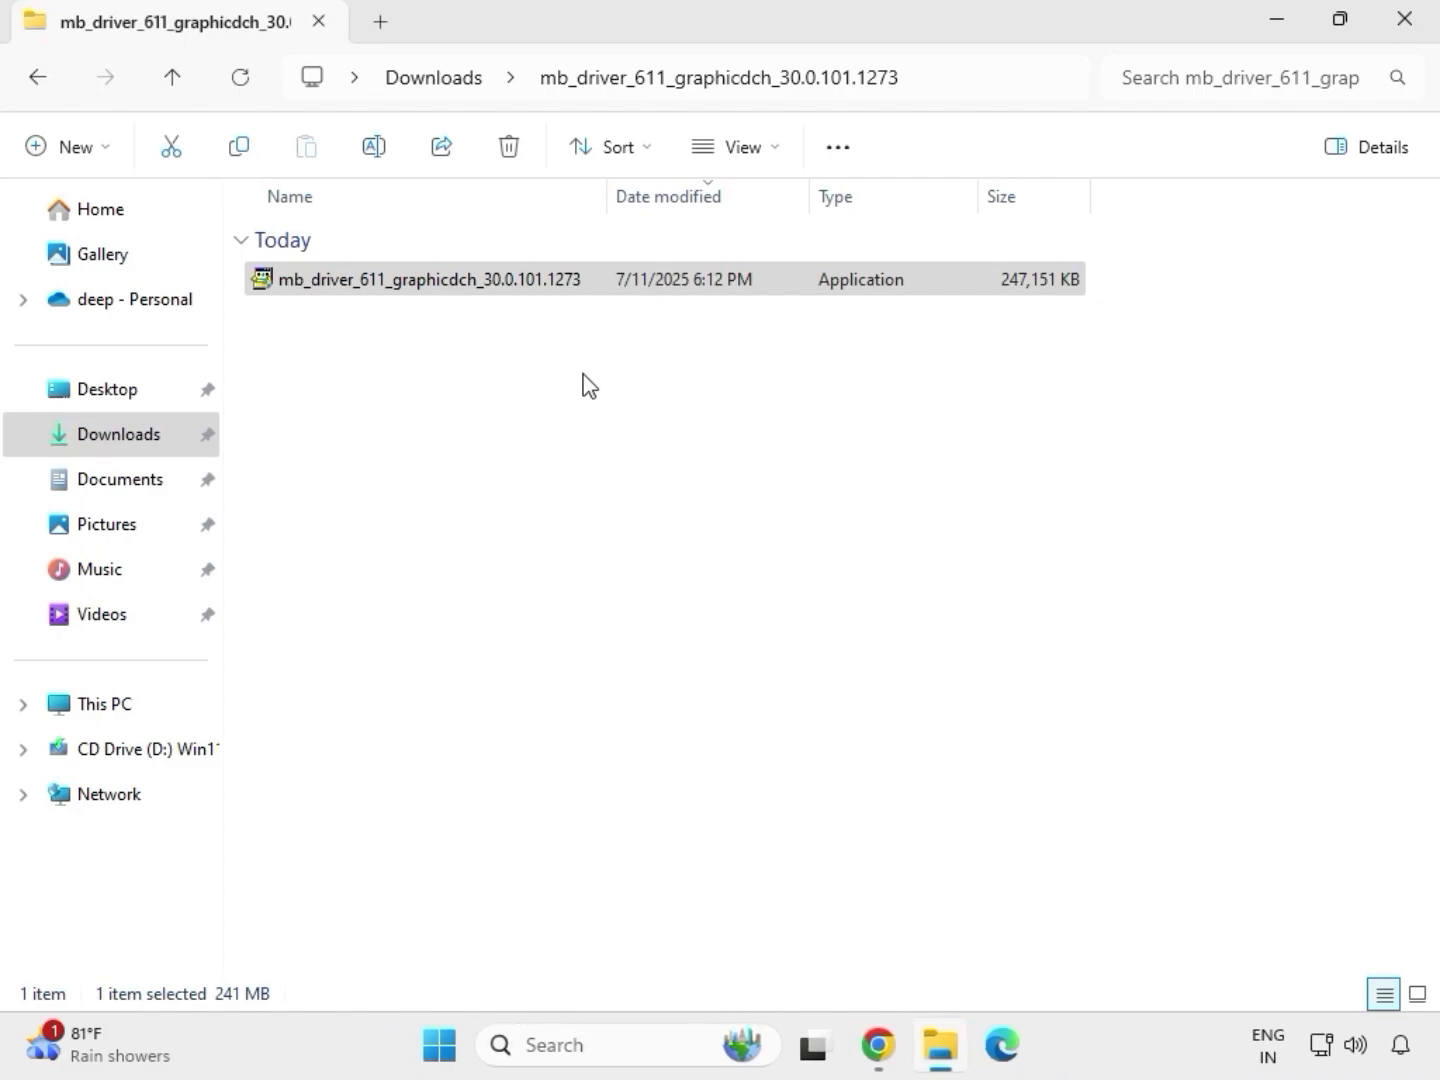
{"action": "left_click", "coordinate": [447, 78]}
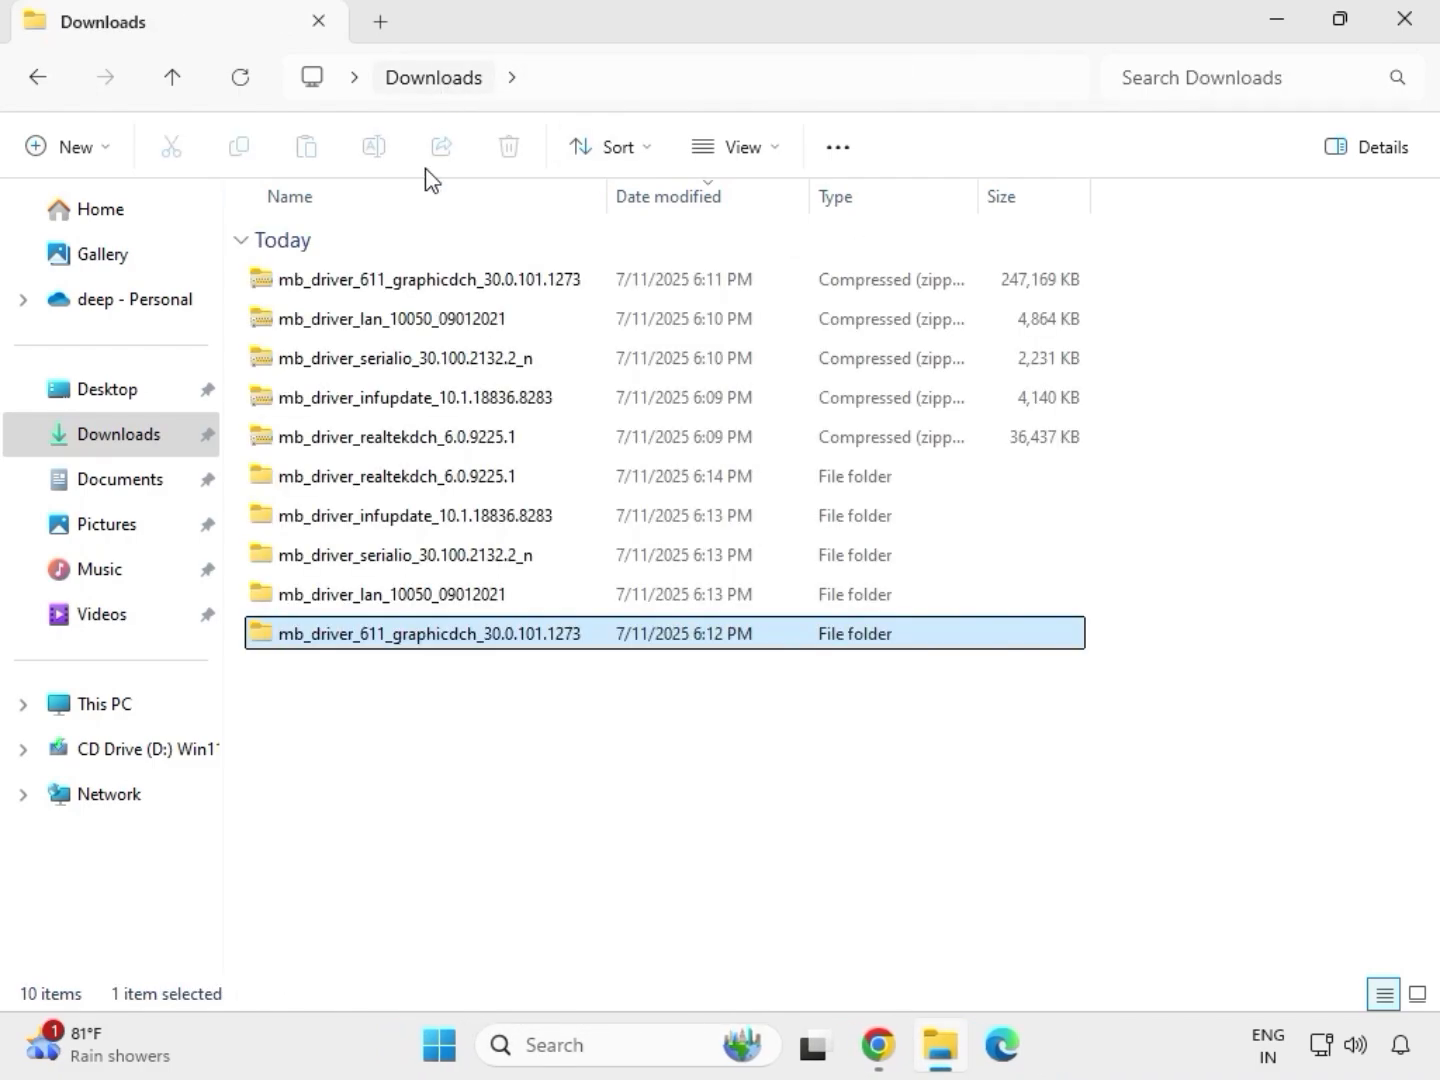
Run Setup as administrator from the 9225.1_UAD_Win10_Win11 subfolder of the extracted mb_driver_realtekdch_6.0.9225.1 folder and allow it to make changes
{"action": "double_click", "coordinate": [444, 478]}
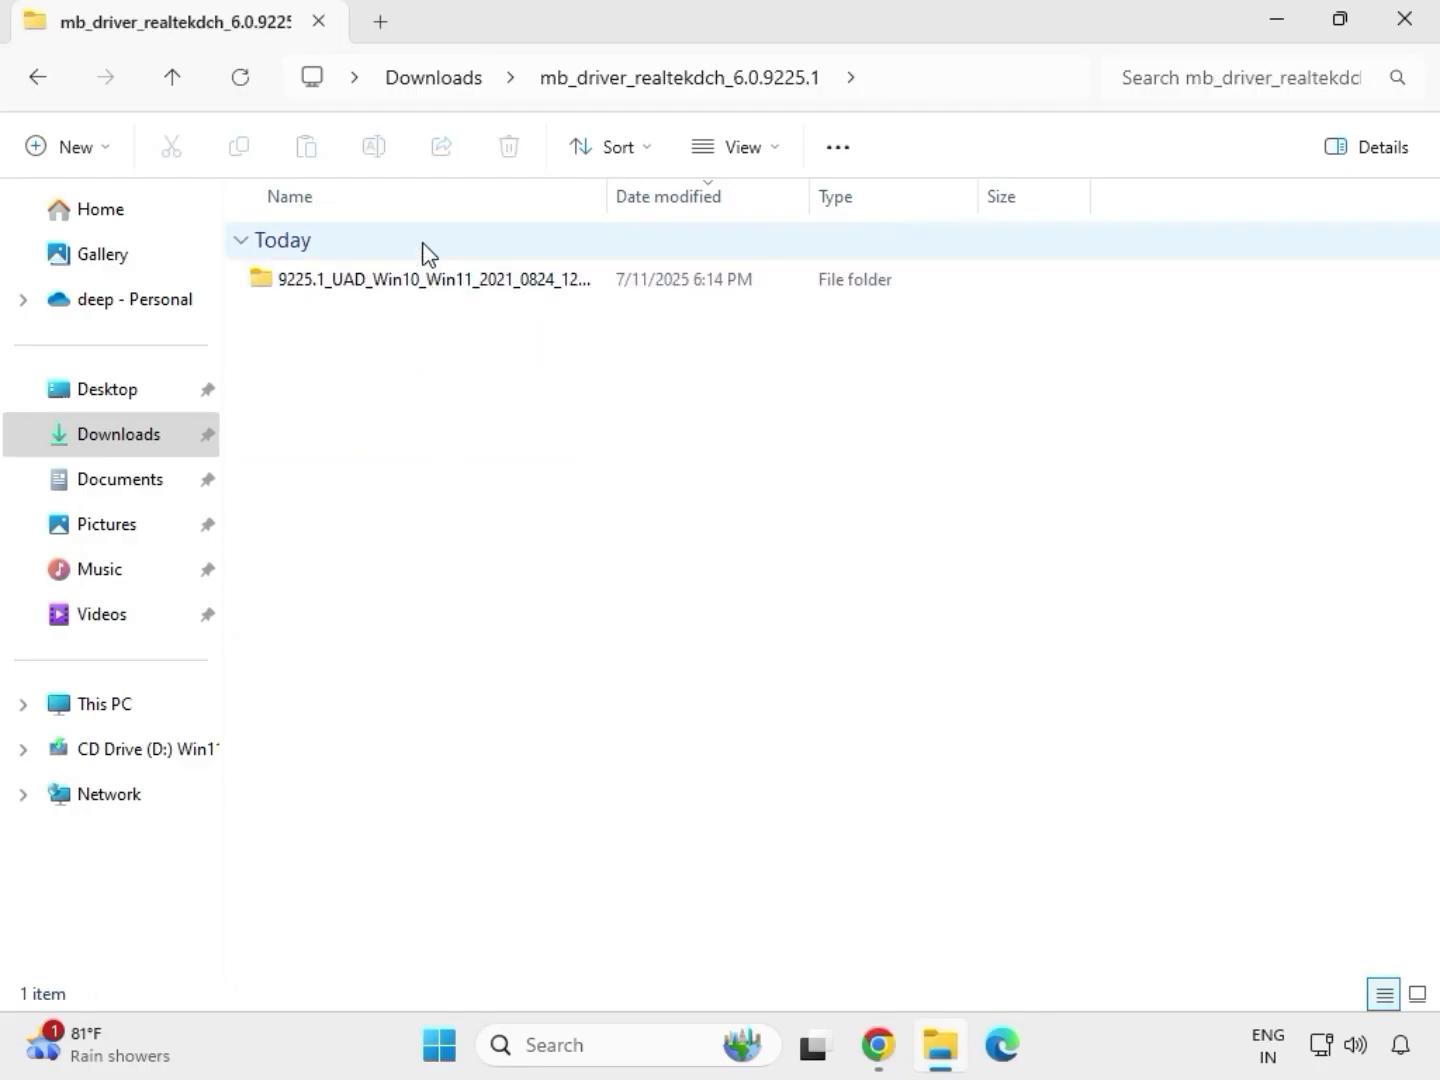
{"action": "double_click", "coordinate": [421, 279]}
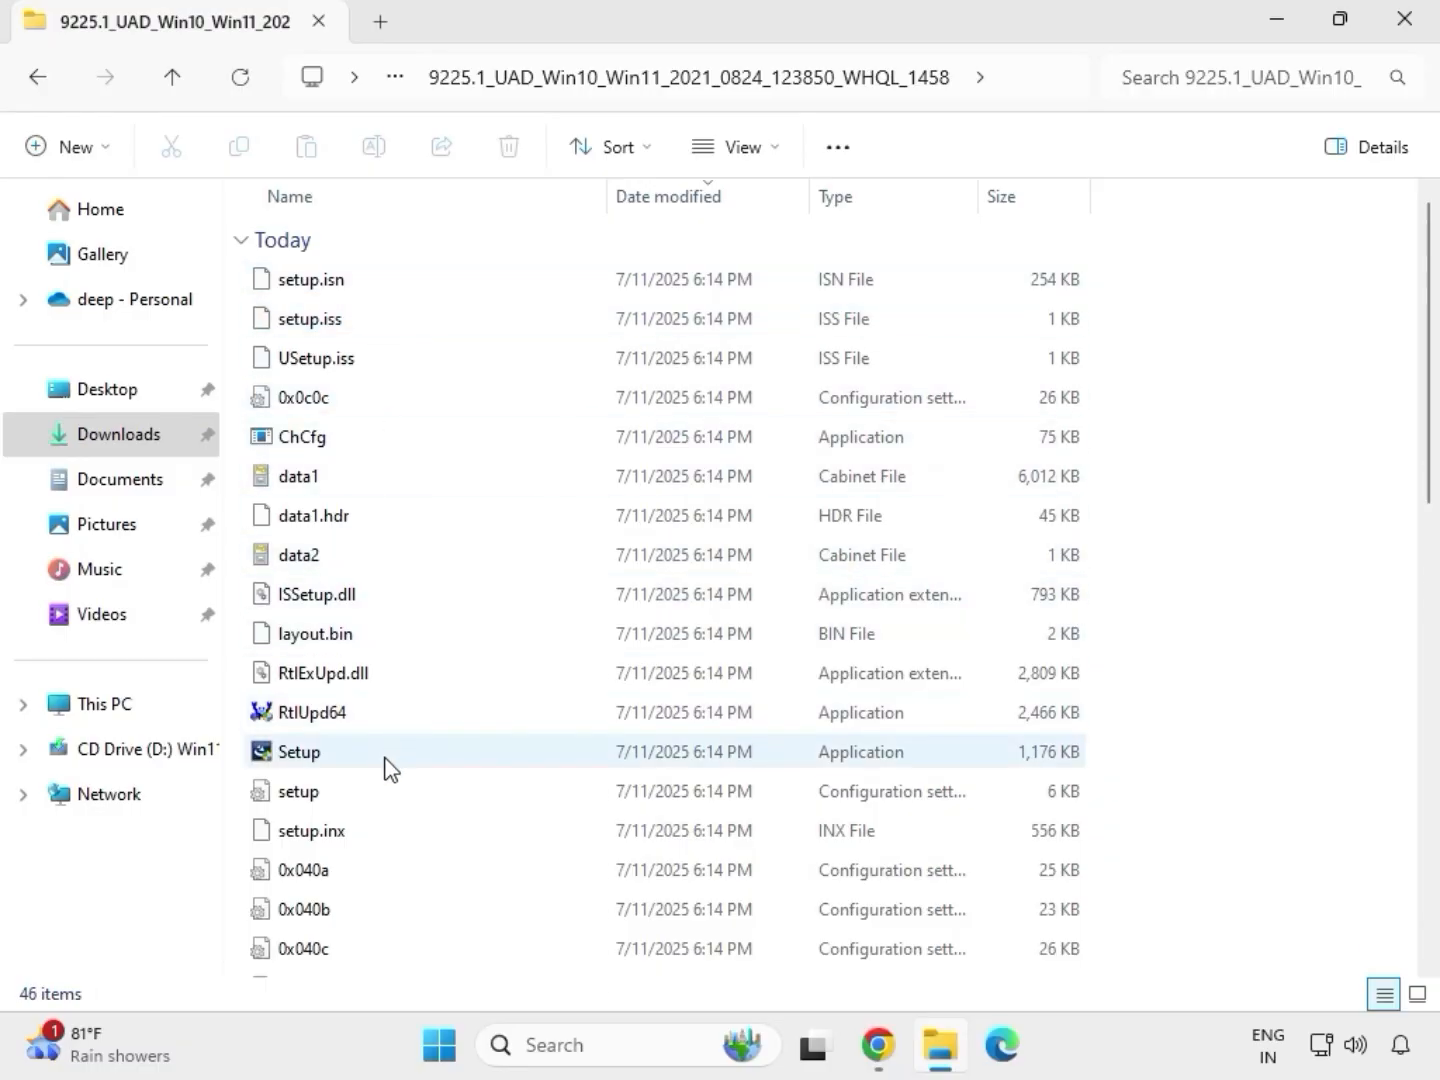
{"action": "left_click", "coordinate": [302, 758]}
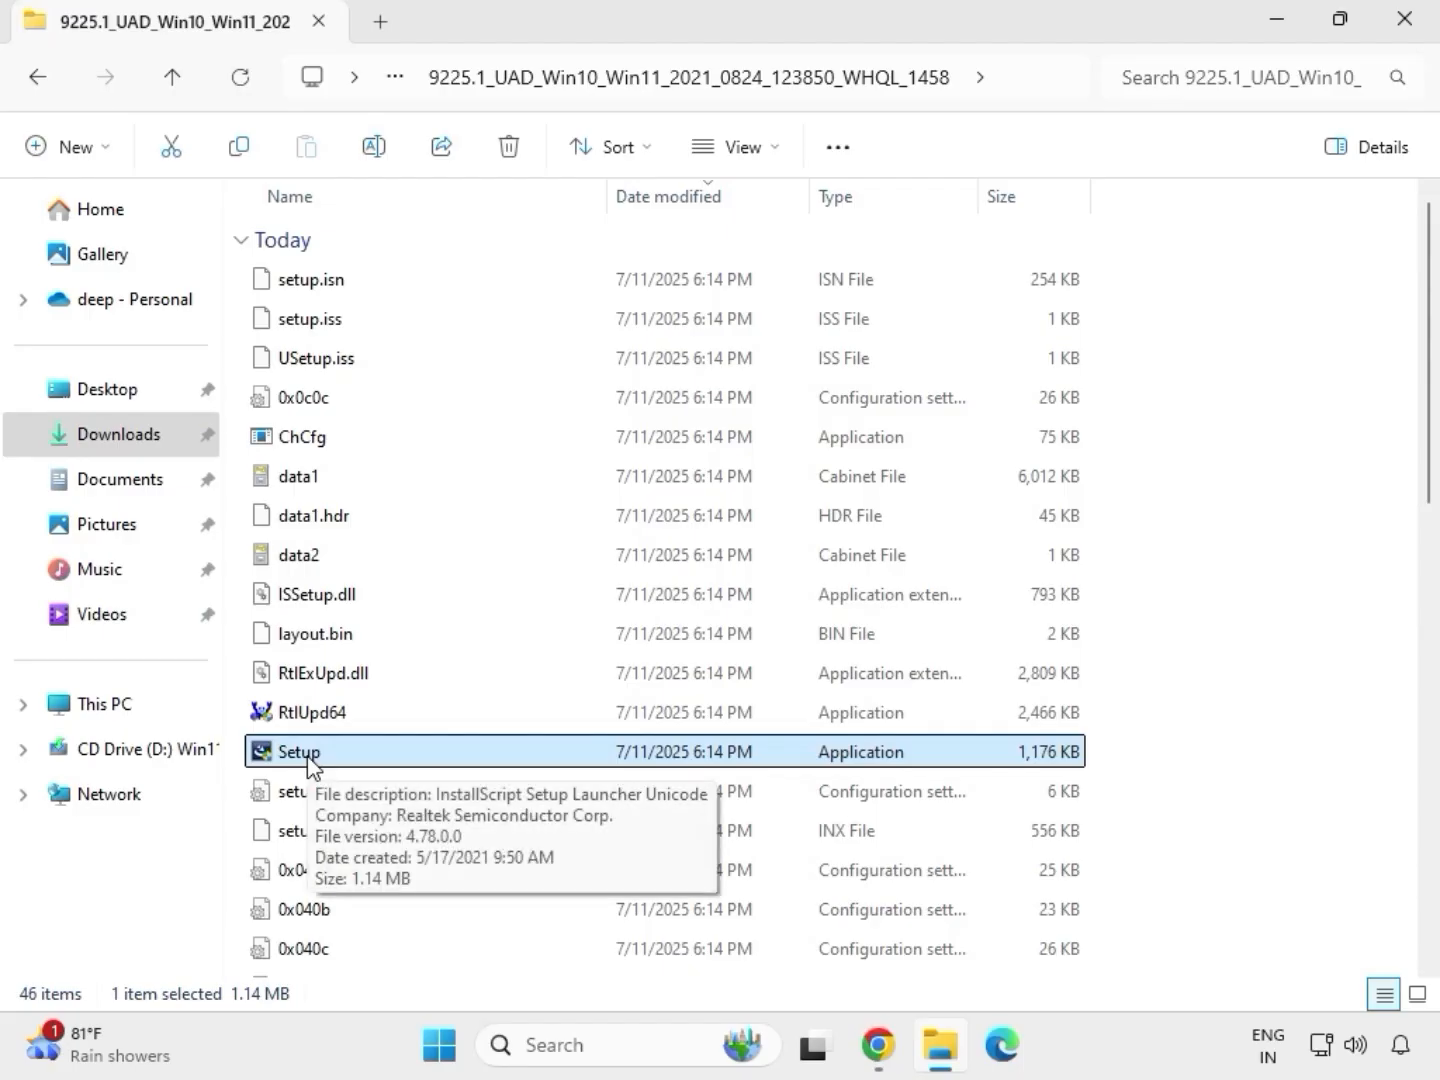
{"action": "right_click", "coordinate": [330, 763]}
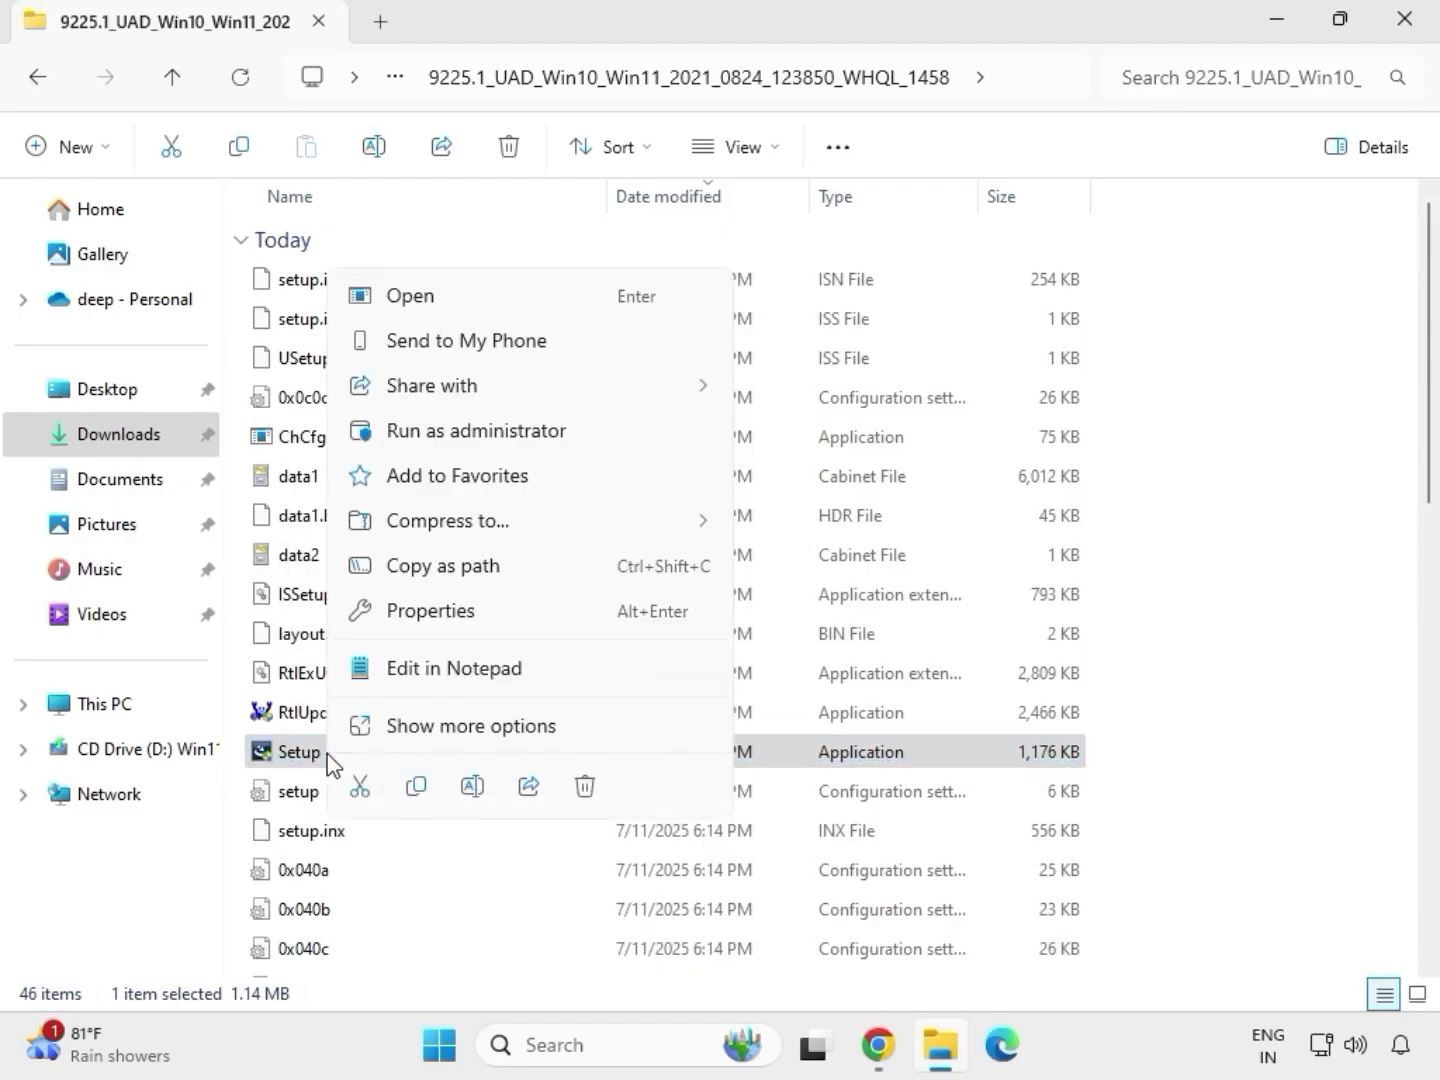
{"action": "left_click", "coordinate": [436, 438]}
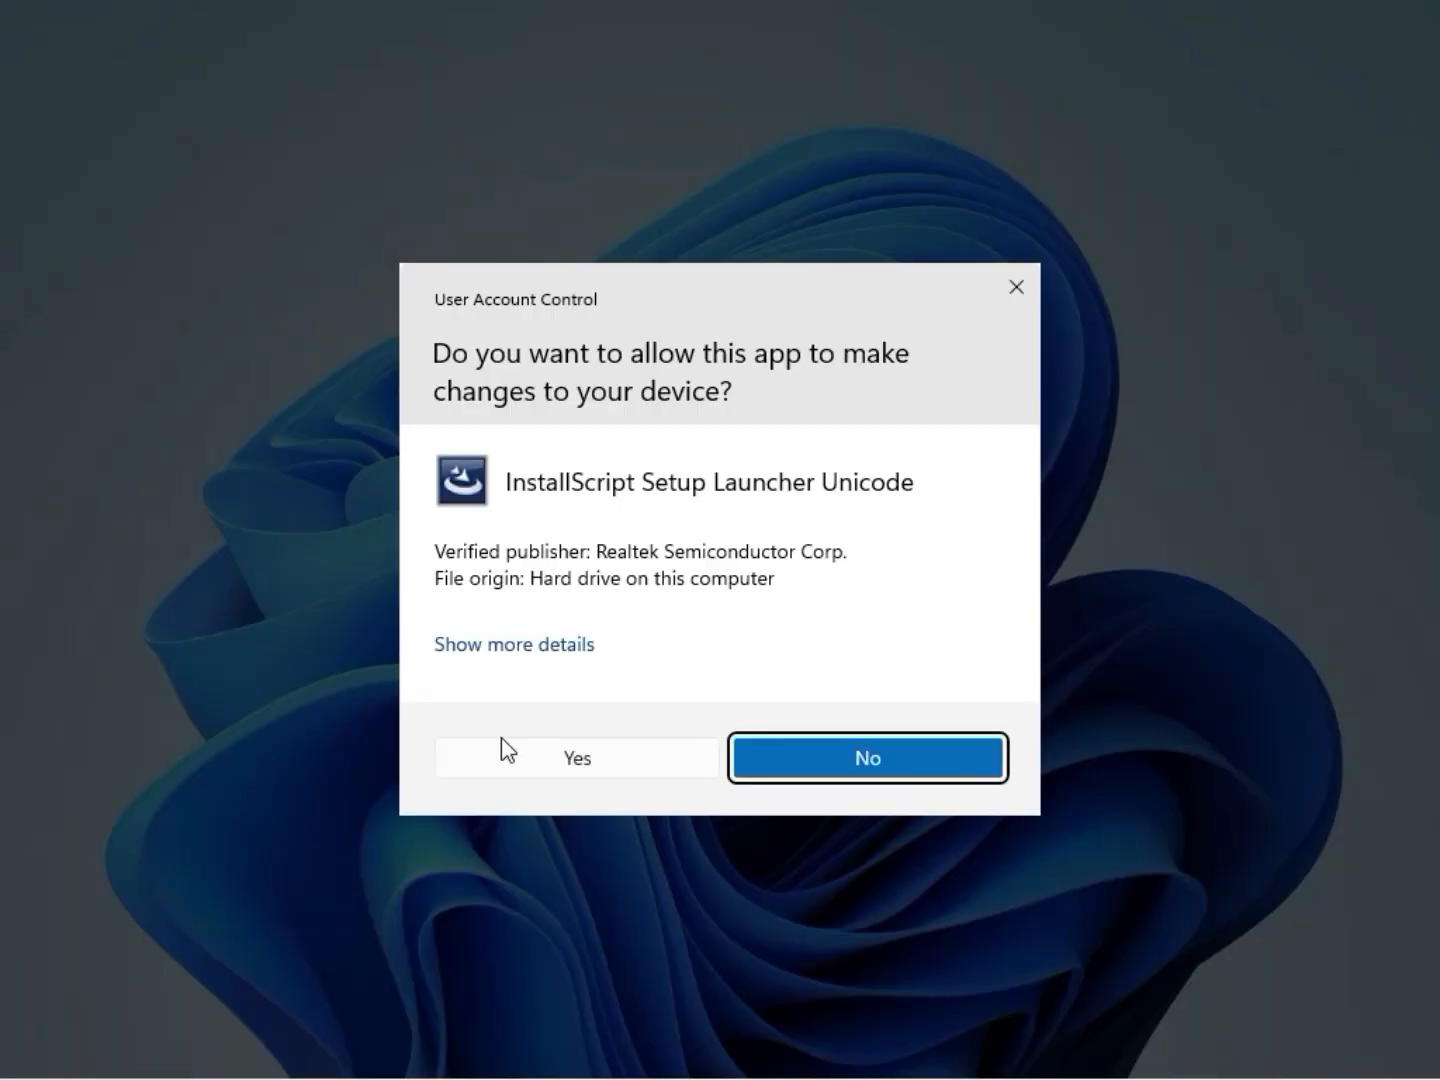
{"action": "left_click", "coordinate": [513, 758]}
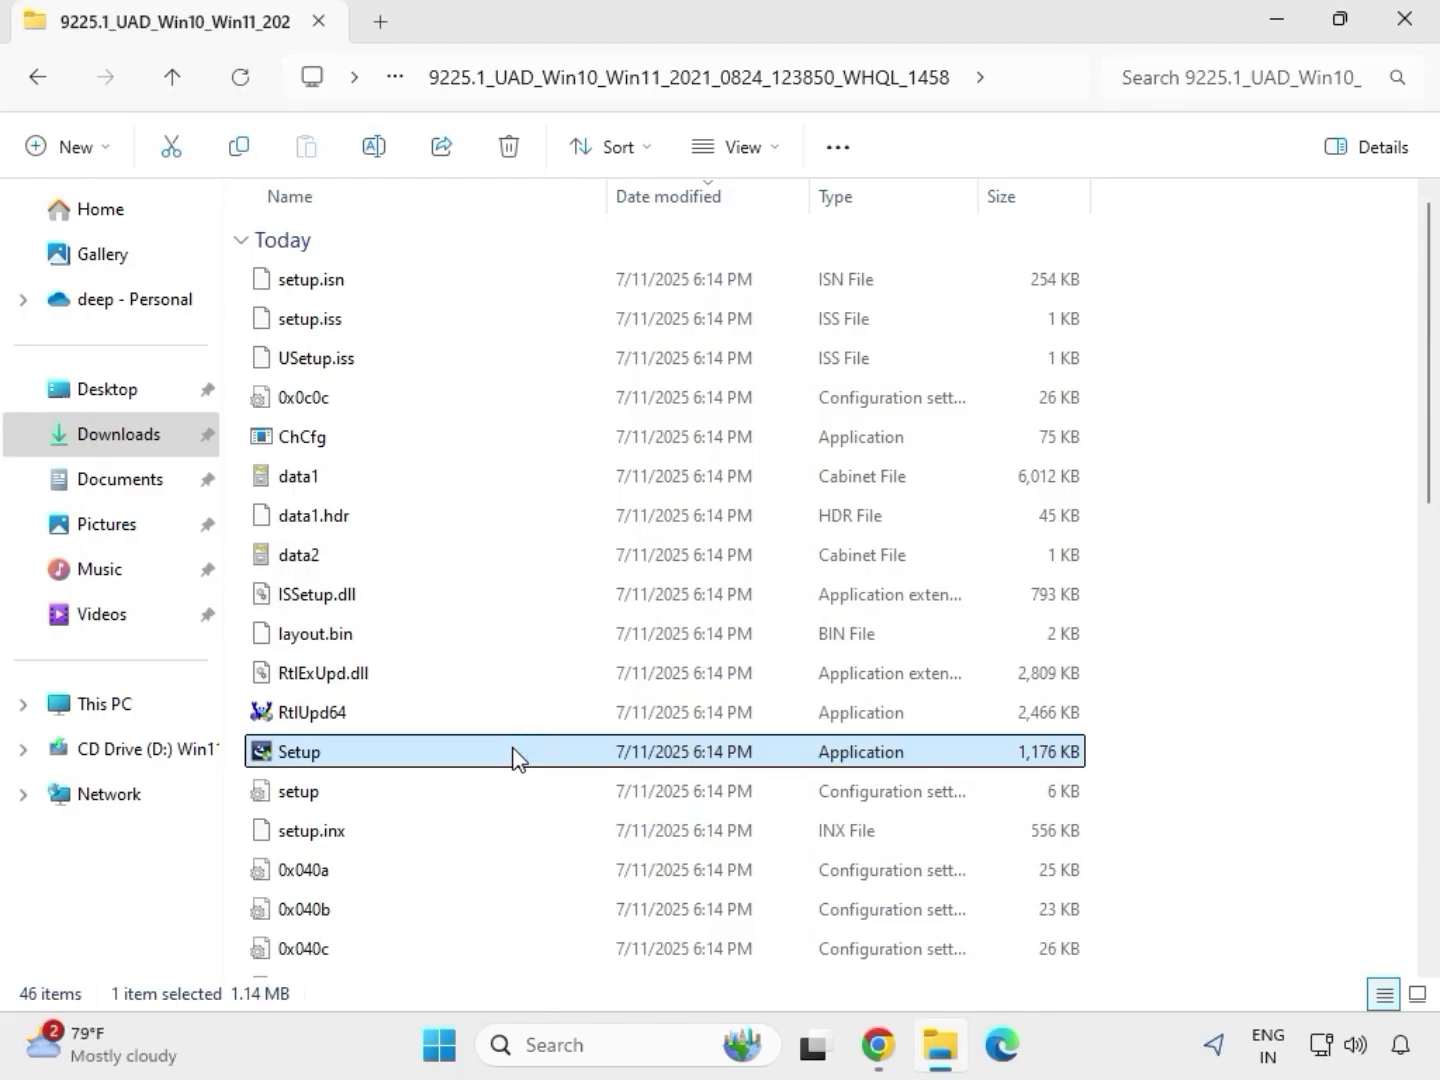
Complete the Realtek Audio Driver 6.0.9225.1 setup wizard and finish it with the option to restart the computer later
{"action": "mouse_move", "coordinate": [504, 705]}
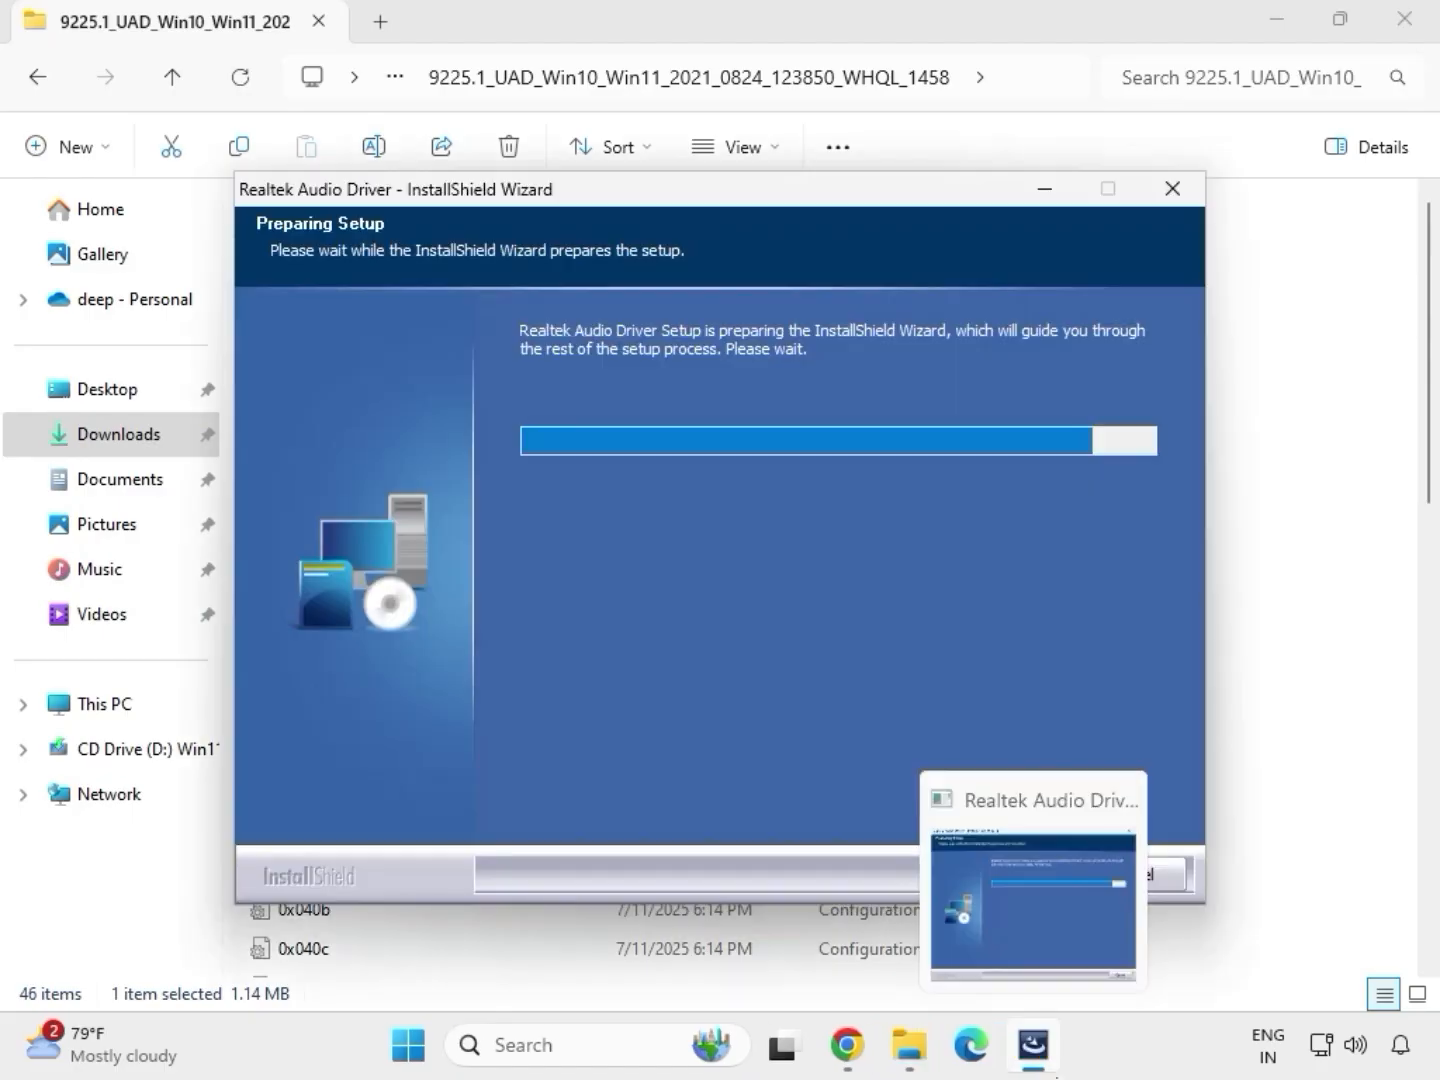
{"action": "left_click", "coordinate": [955, 886]}
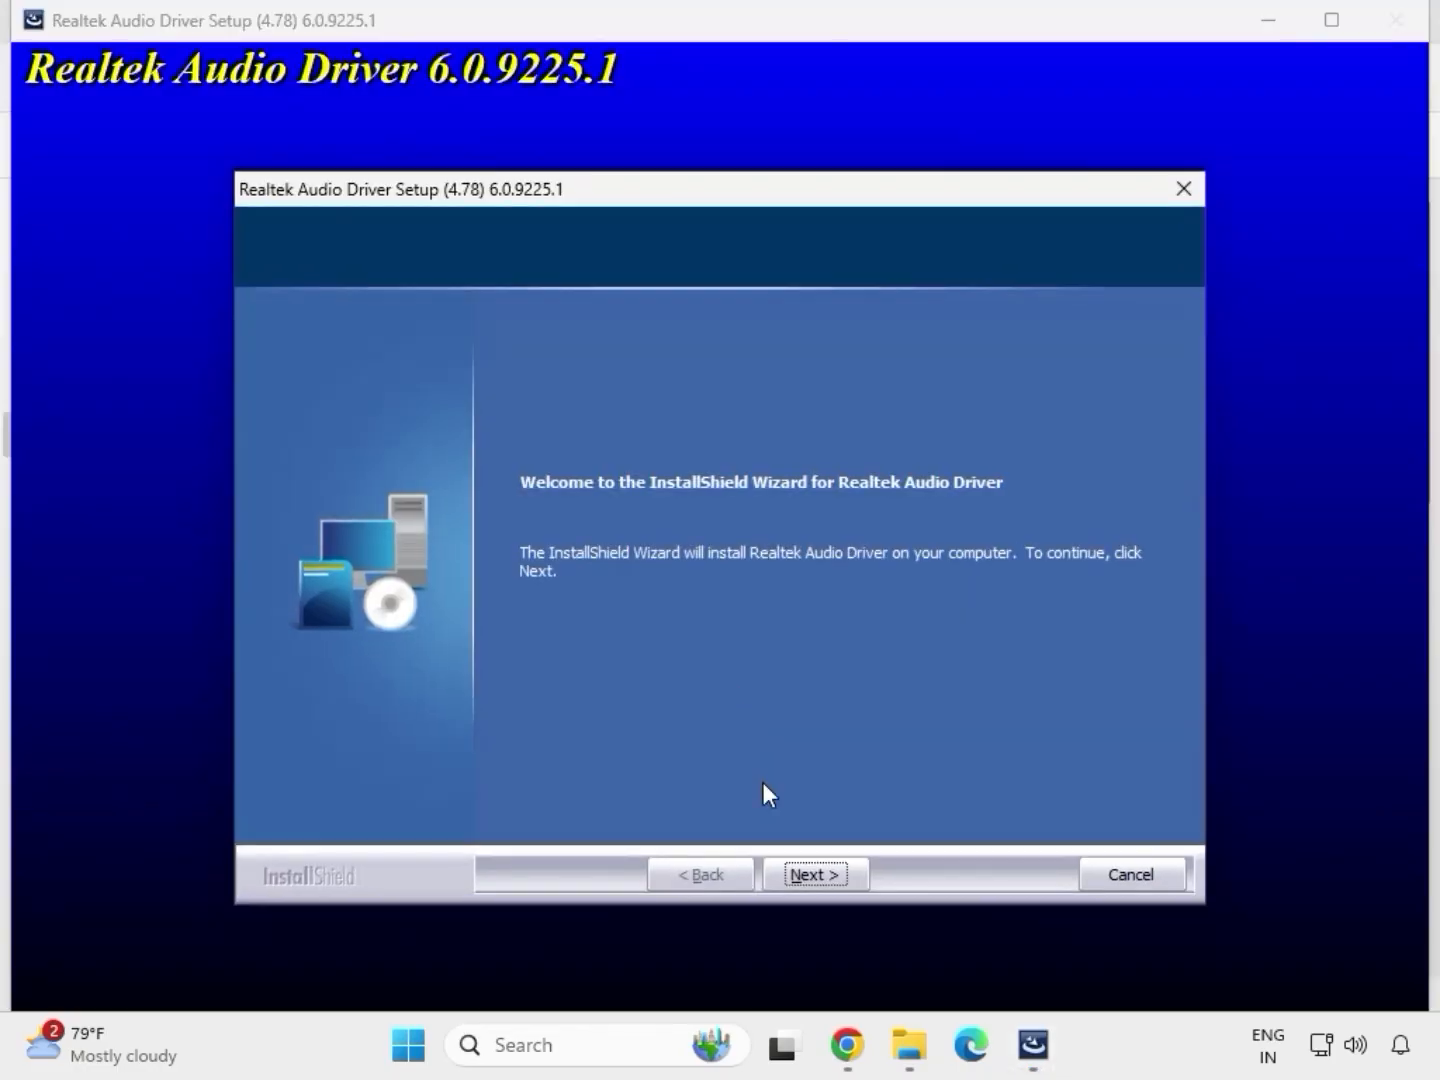
{"action": "left_click", "coordinate": [816, 873]}
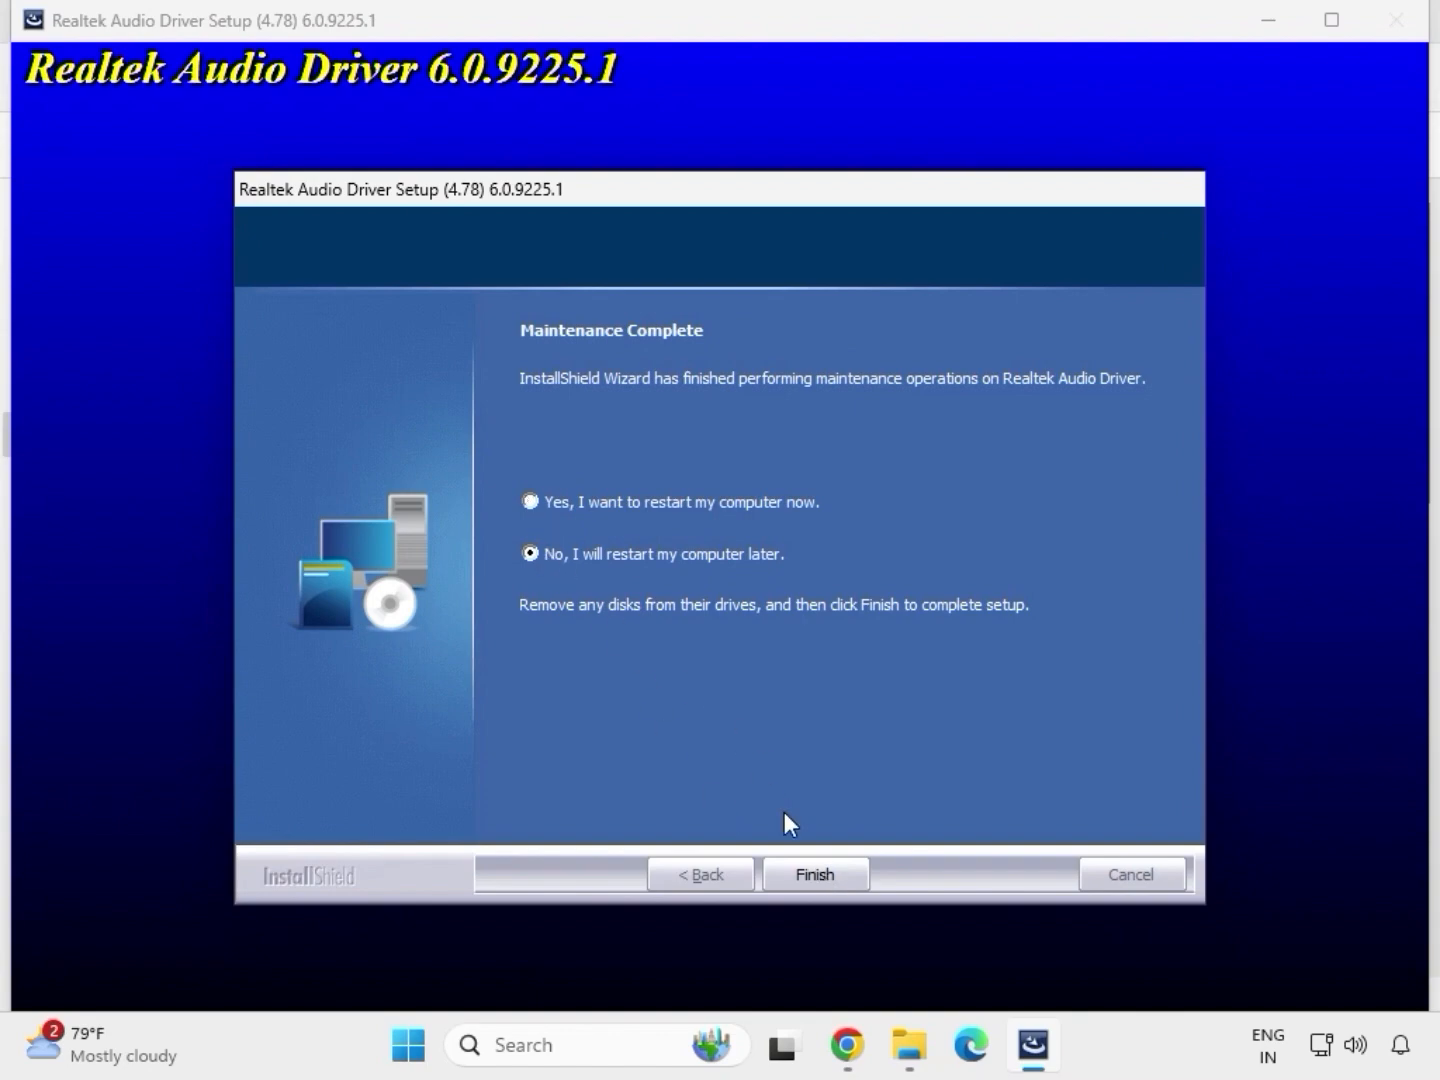
{"action": "left_click", "coordinate": [810, 873]}
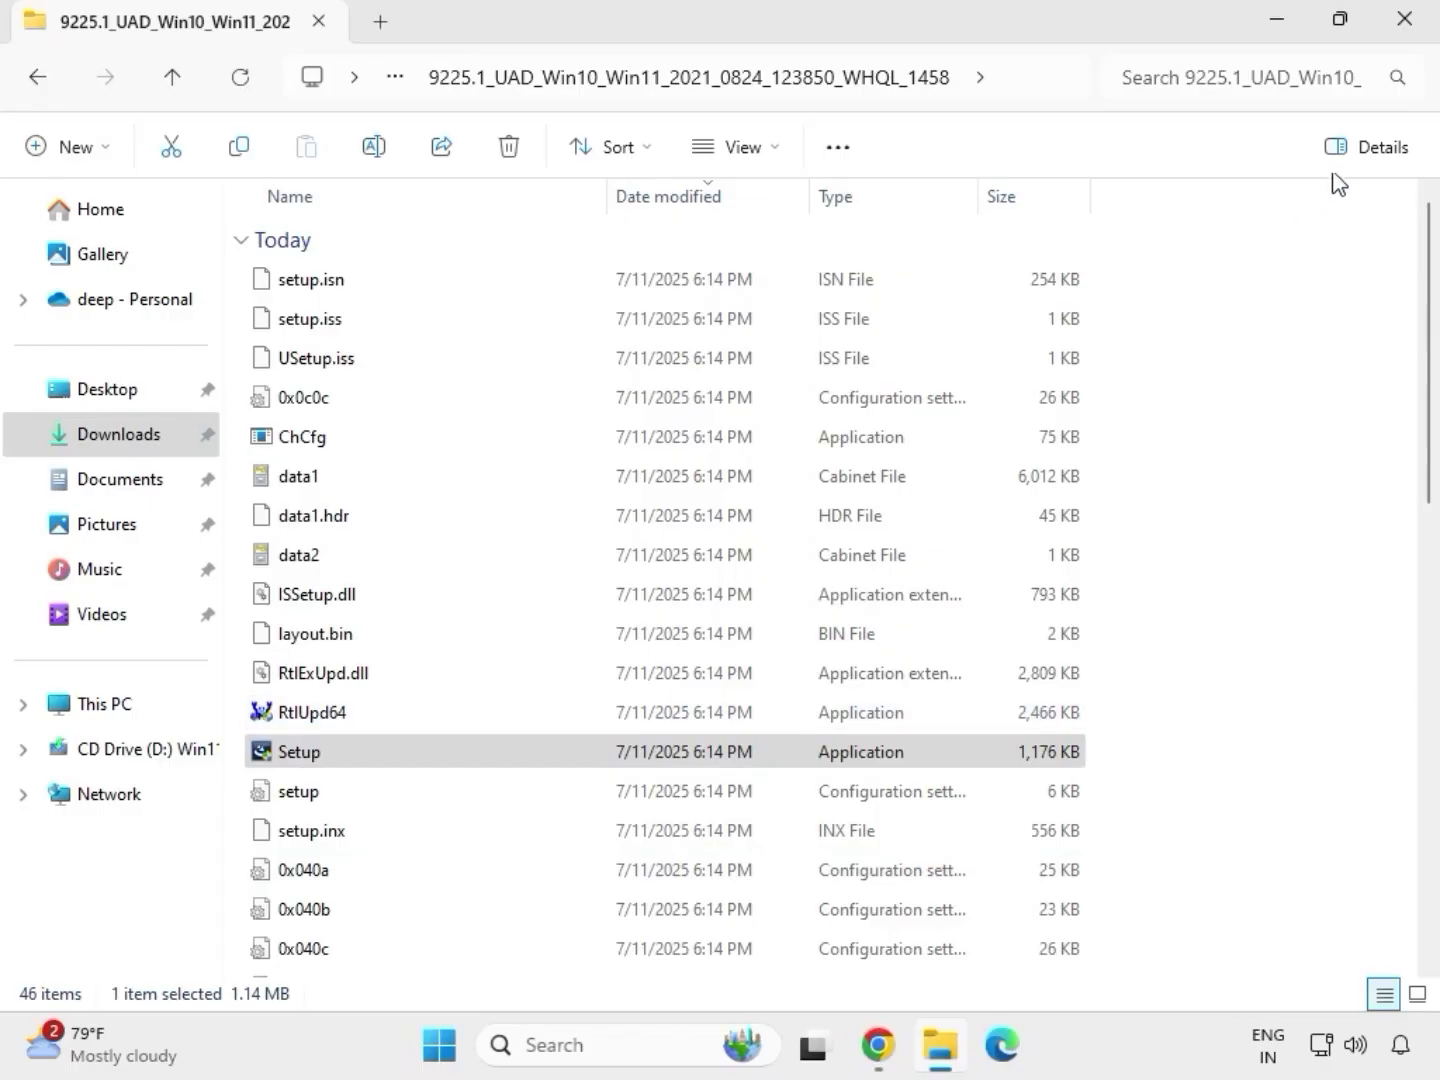